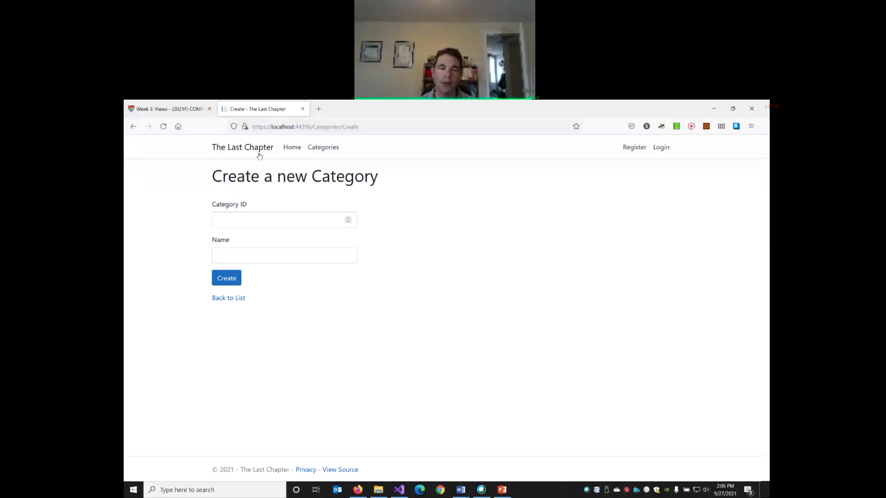
Highlight the https part and the port number 443 in the site's address.
click(266, 129)
drag(266, 129, 252, 129)
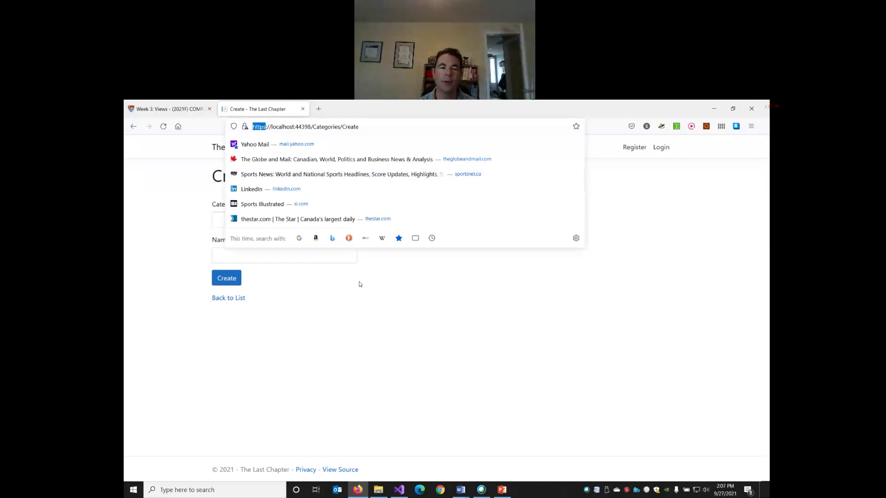
click(456, 291)
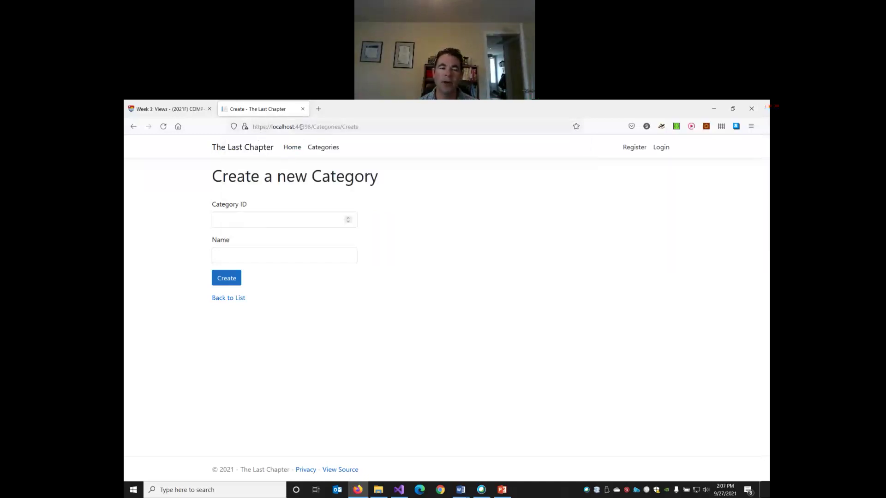
drag(296, 127, 306, 128)
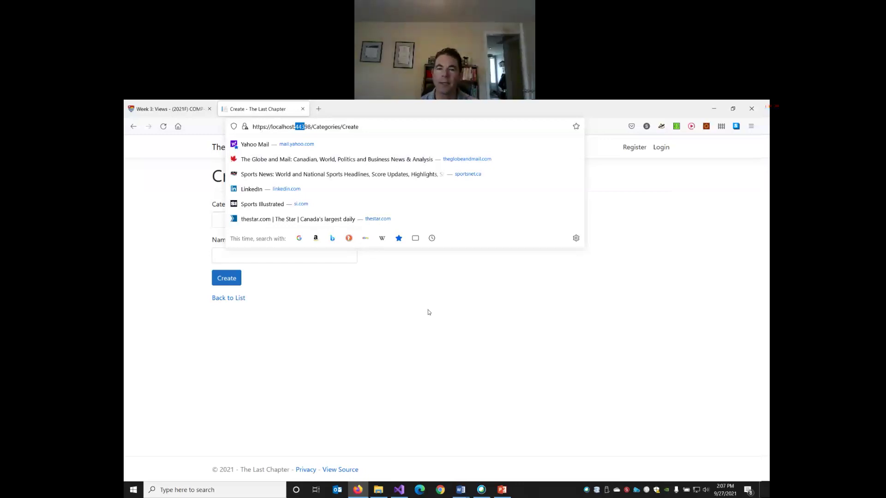
click(662, 243)
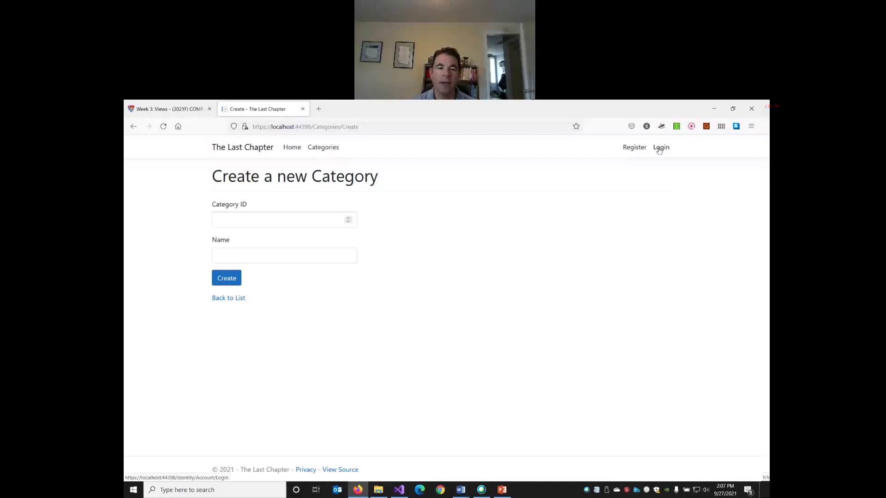
Visit the site's Register and Log in pages, then return to the Week 3: Views course page.
click(633, 154)
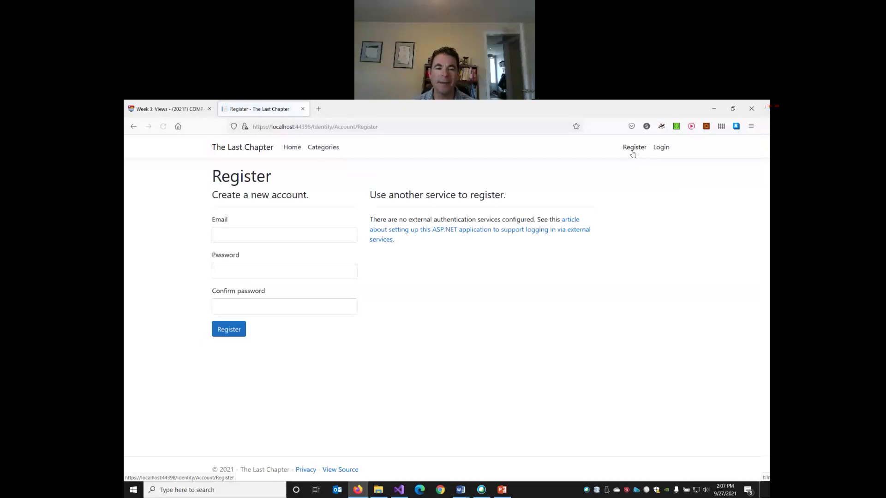
click(661, 148)
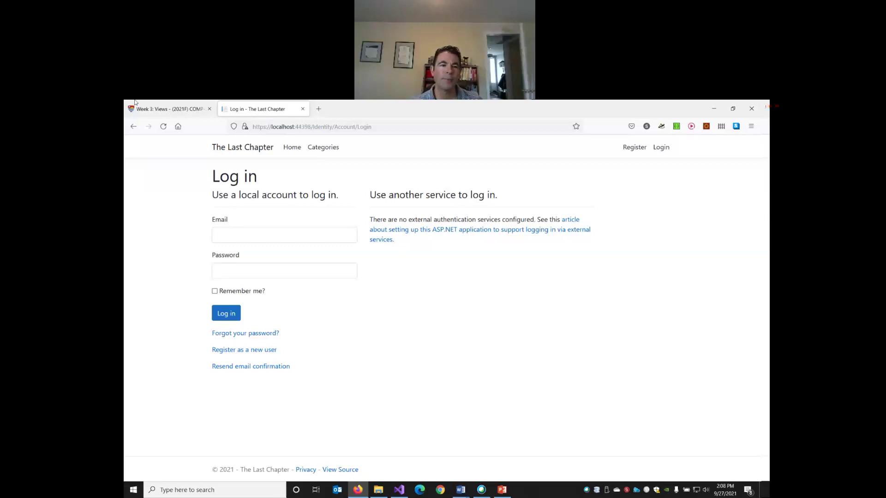
click(171, 108)
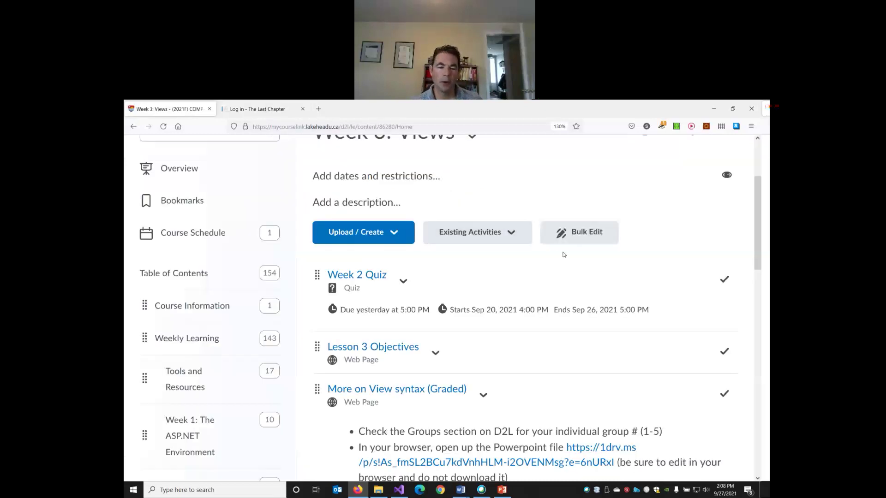
scroll(612, 252, down, 1)
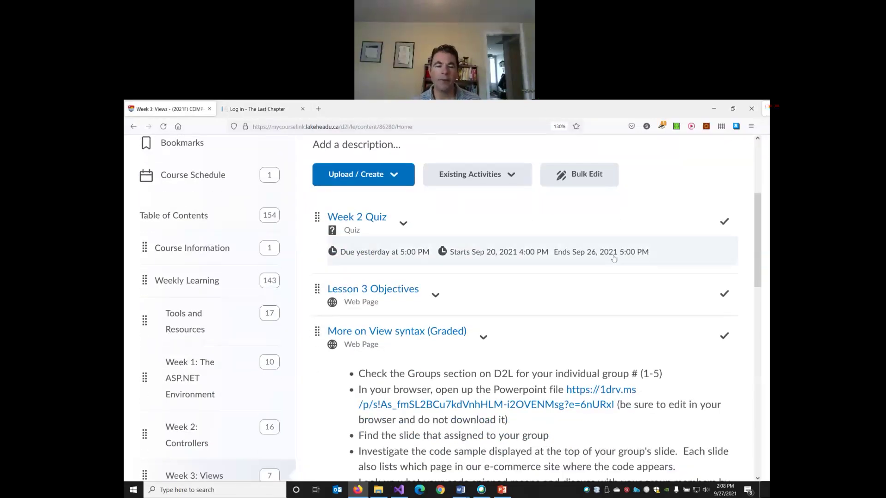
scroll(614, 257, down, 1)
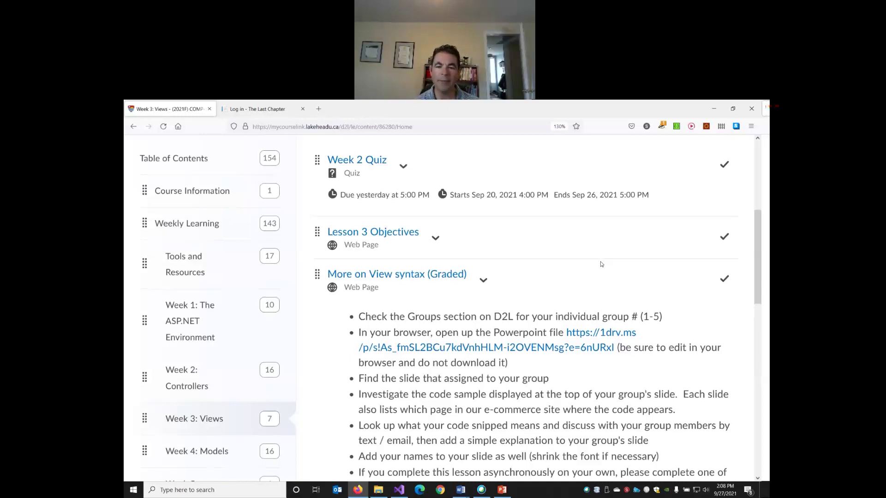
scroll(602, 264, up, 5)
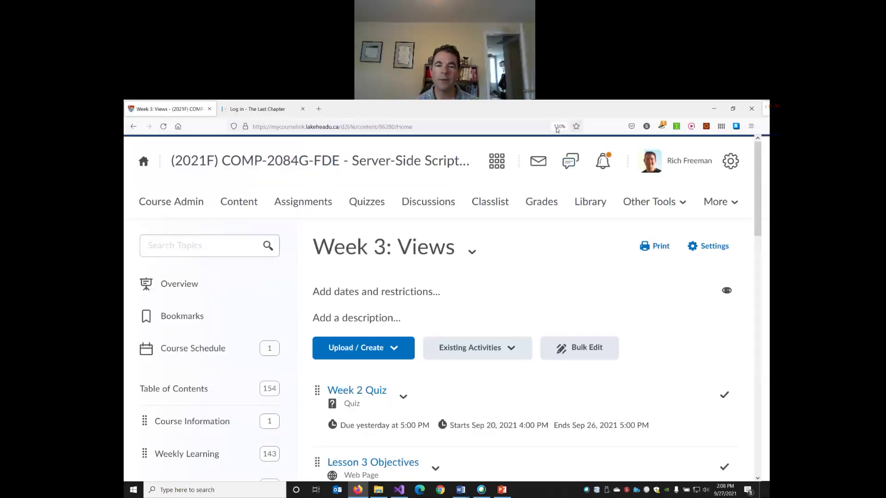
key(ctrl+0)
click(610, 186)
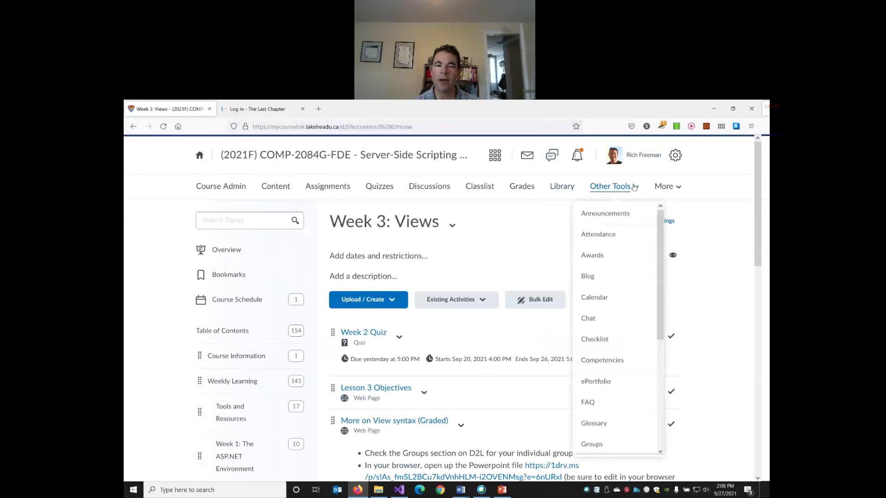
scroll(615, 259, down, 2)
scroll(614, 259, down, 2)
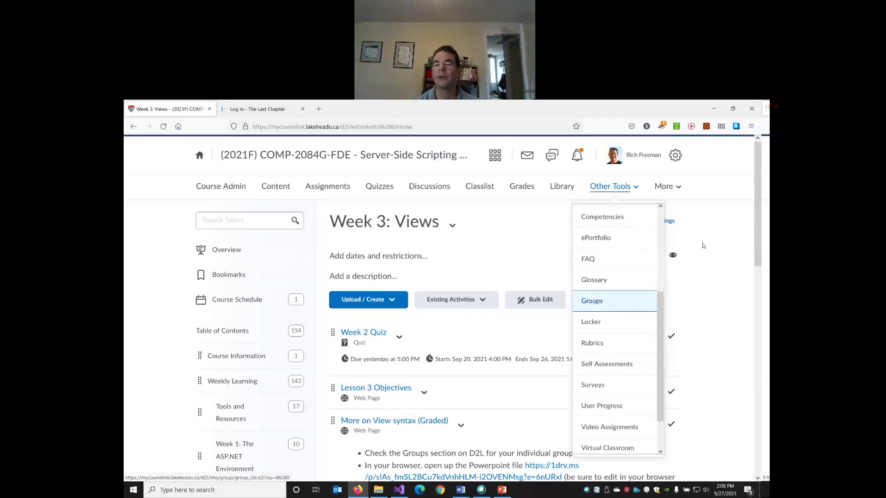
click(724, 228)
scroll(723, 247, down, 3)
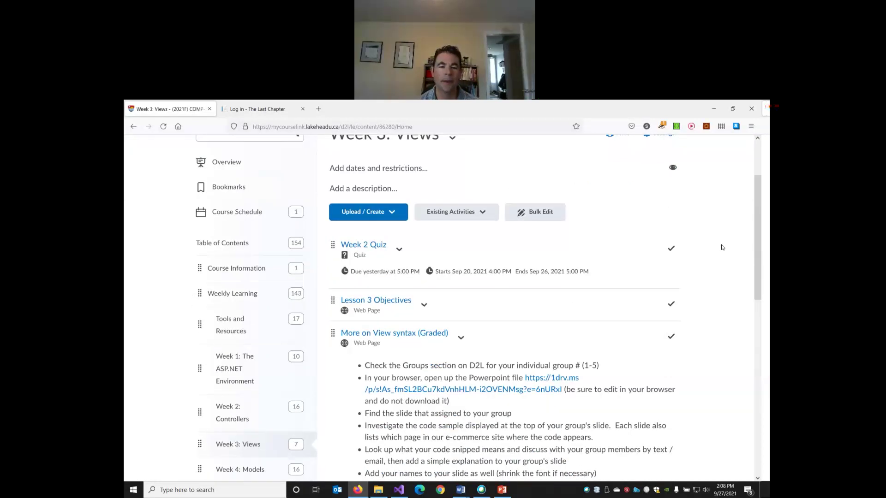
scroll(722, 248, down, 3)
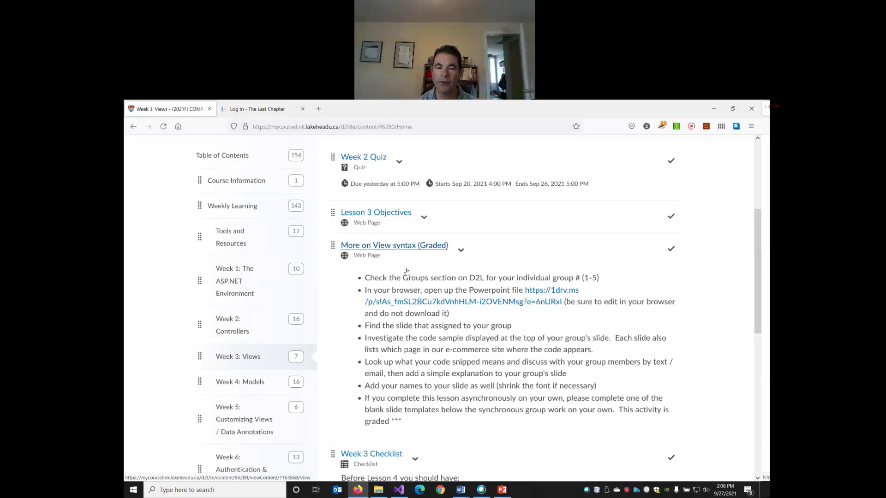
Open the 1drv.ms Week-3-View-Syntax-LU PowerPoint link in a new tab and view it.
right_click(433, 304)
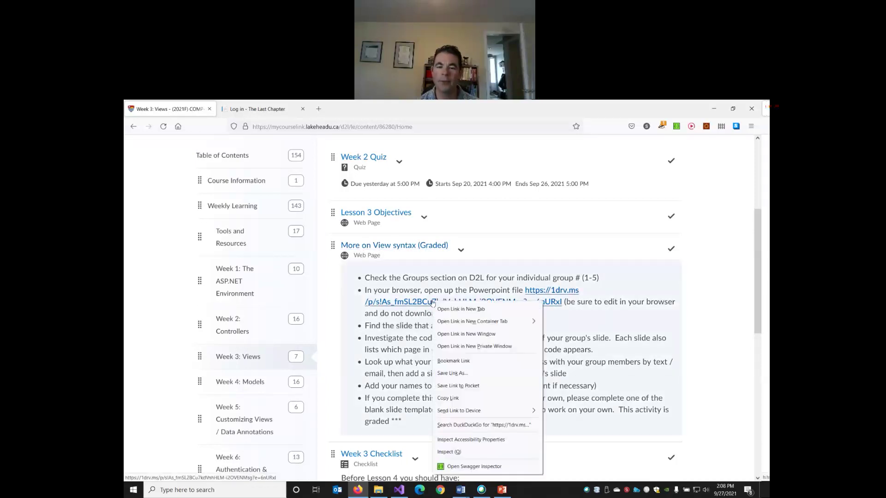
click(464, 308)
click(260, 109)
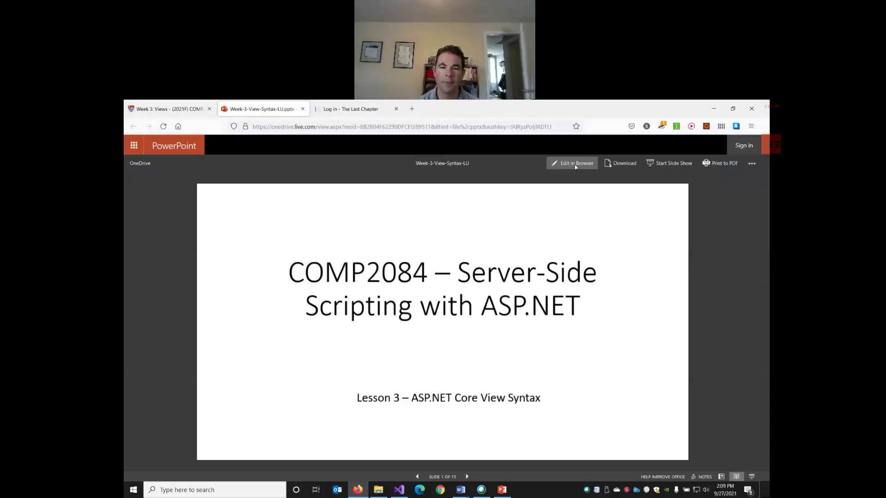
Edit the deck in the browser and show slide 2, Group 1's _Layout.cshtml snippet.
click(575, 164)
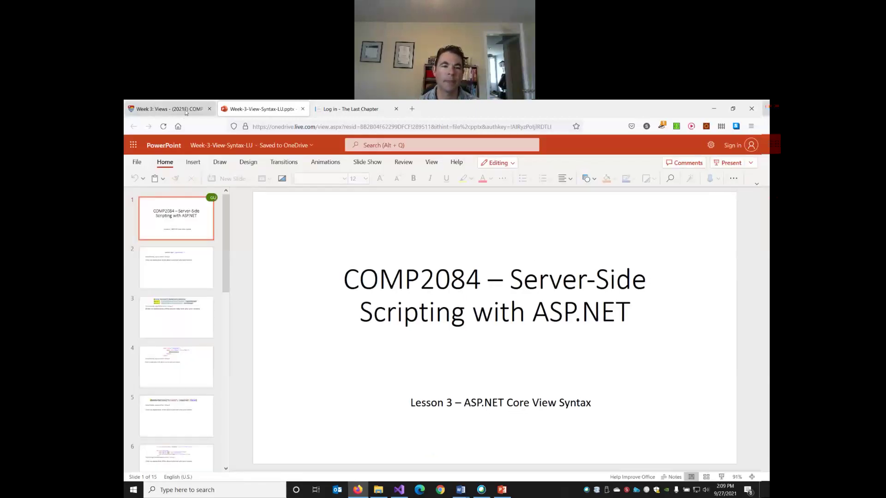
click(184, 267)
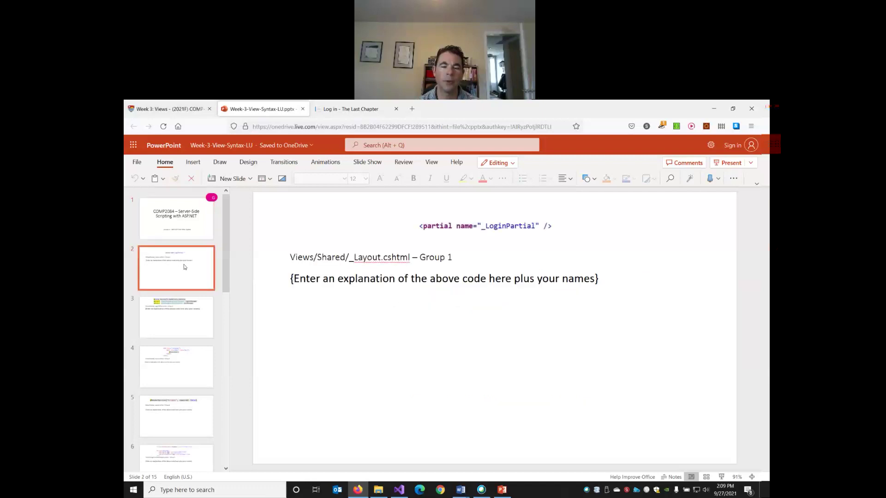
scroll(185, 270, down, 1)
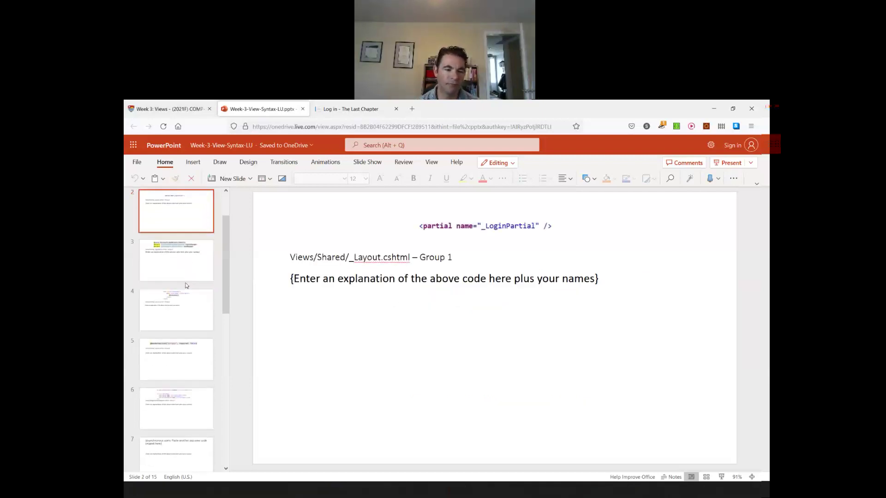
scroll(184, 281, up, 2)
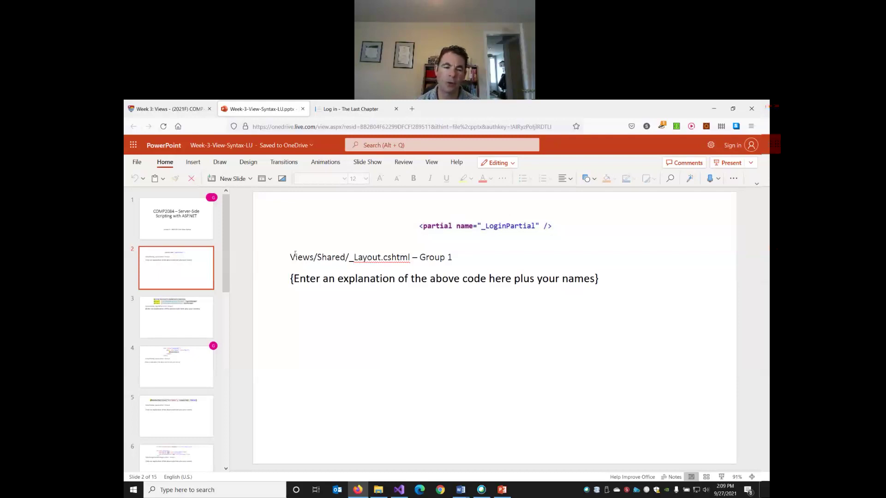
Highlight the Views/Shared/_Layout.cshtml path and code image, then show Group 2's slide 3.
drag(291, 255, 413, 255)
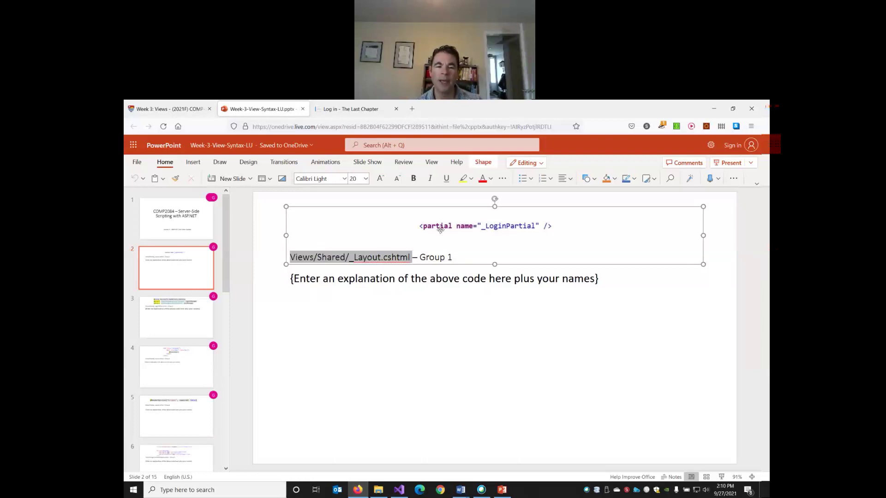
click(421, 218)
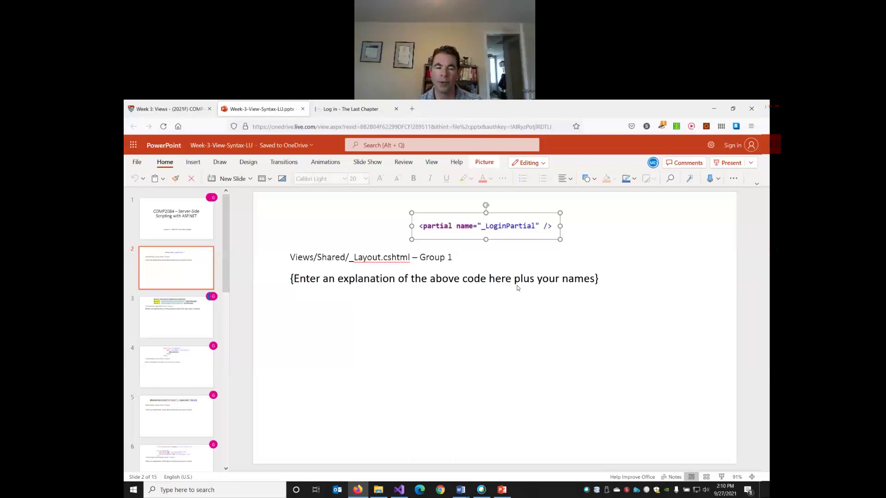
click(180, 322)
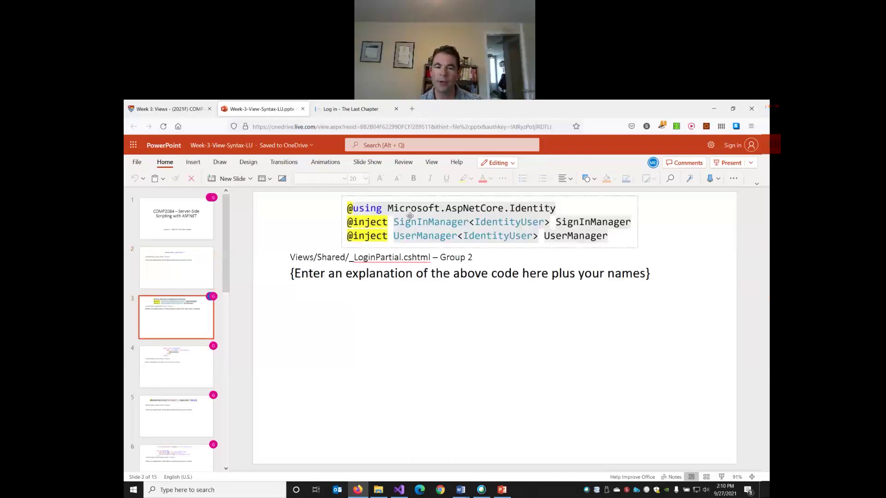
Step through slides 4–7: RenderBody, RenderSection, AddCategory form and the asynchronous template.
click(179, 365)
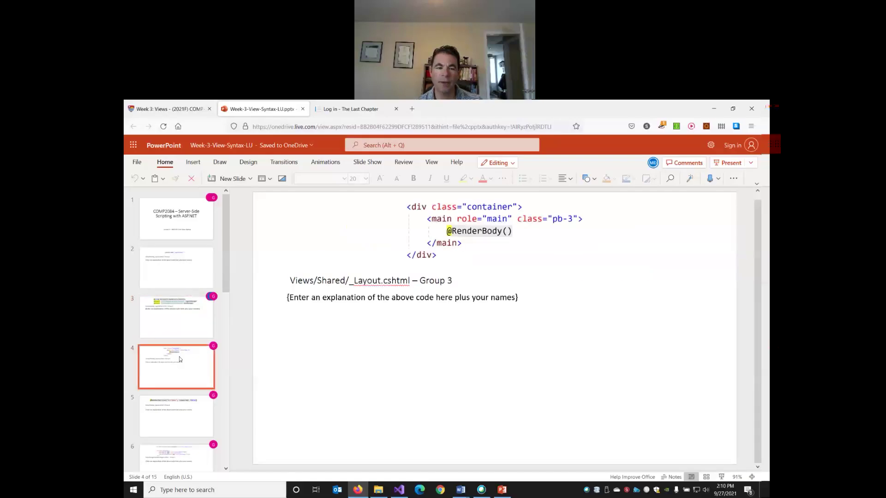
click(192, 418)
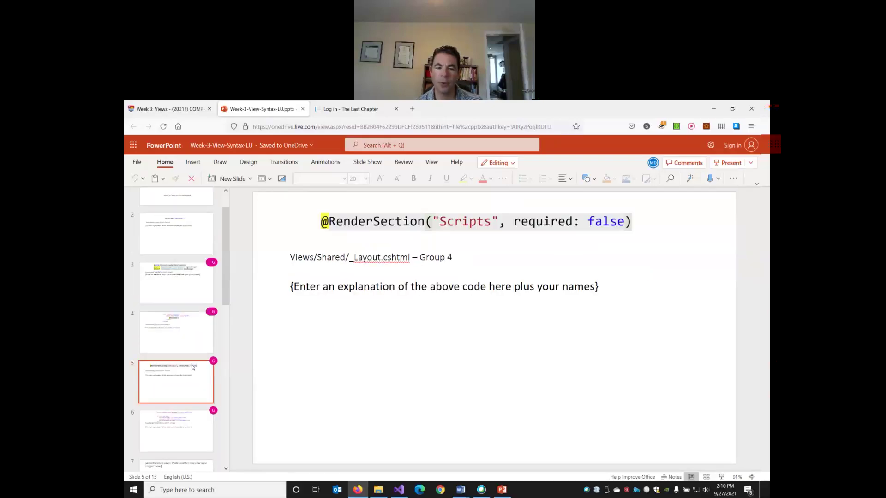
click(189, 378)
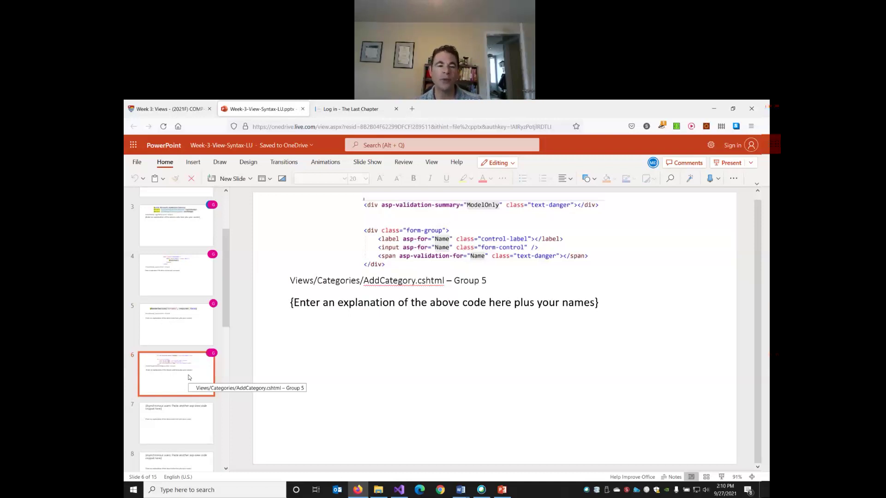
click(201, 425)
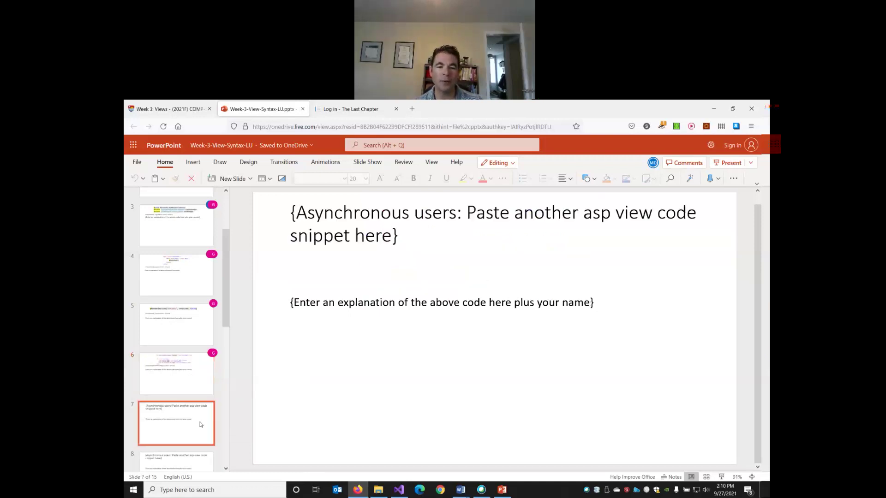
Glance at slide 8, return to slide 7, and highlight 'view' in its title.
scroll(219, 380, down, 4)
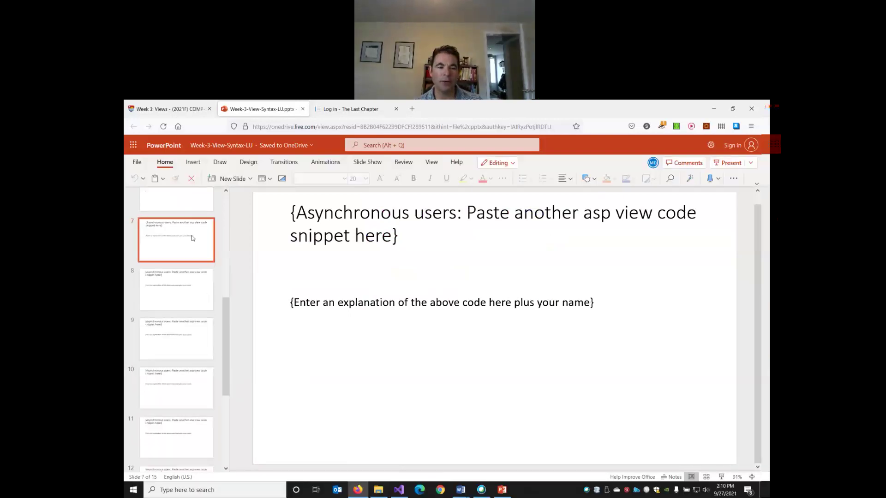
click(184, 296)
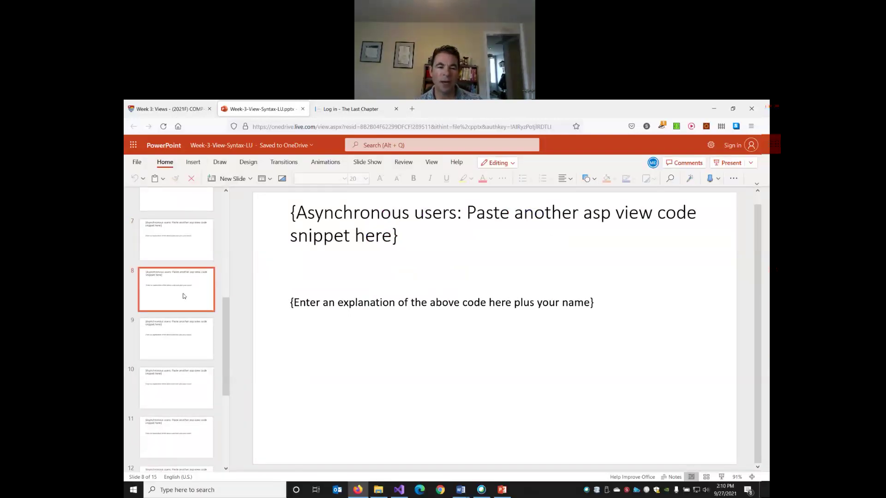
click(192, 252)
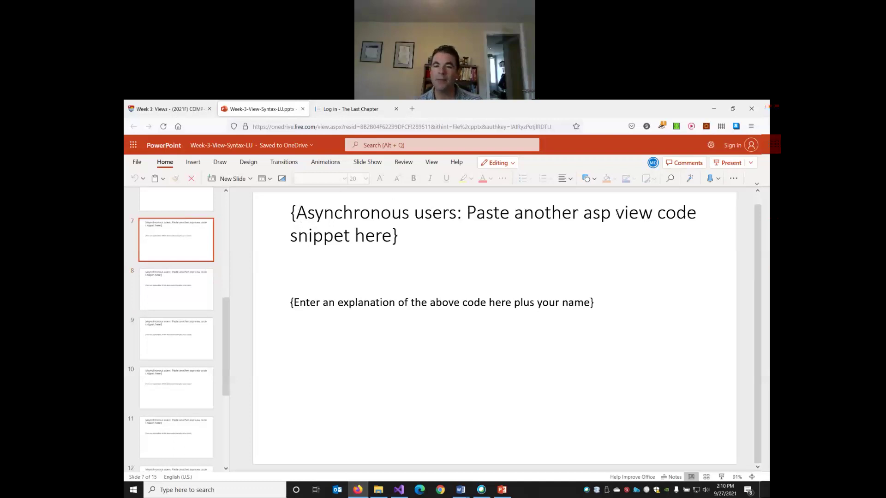
drag(616, 212, 651, 212)
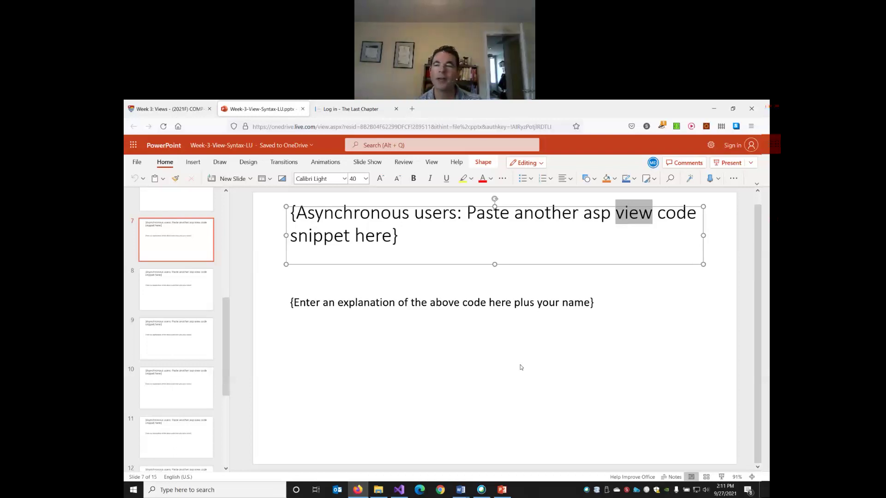
drag(228, 328, 234, 217)
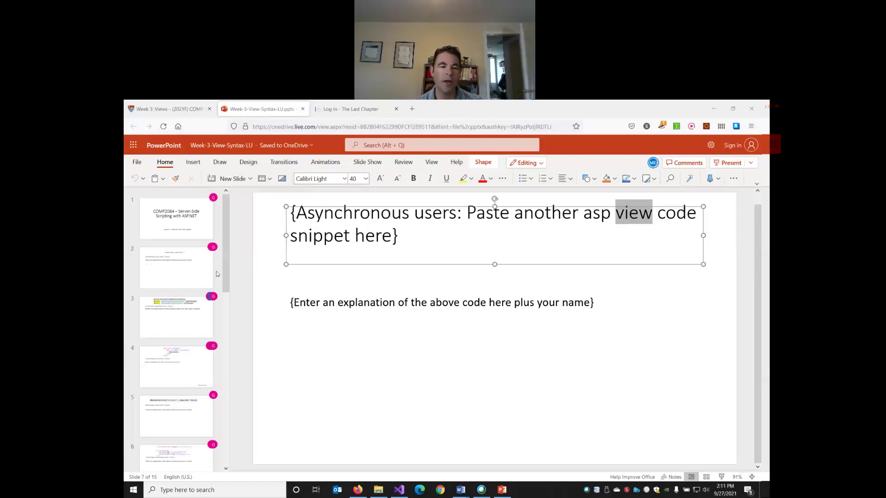
Show Group 1's slide 2, then return to the Week 3: Views D2L course page.
click(194, 278)
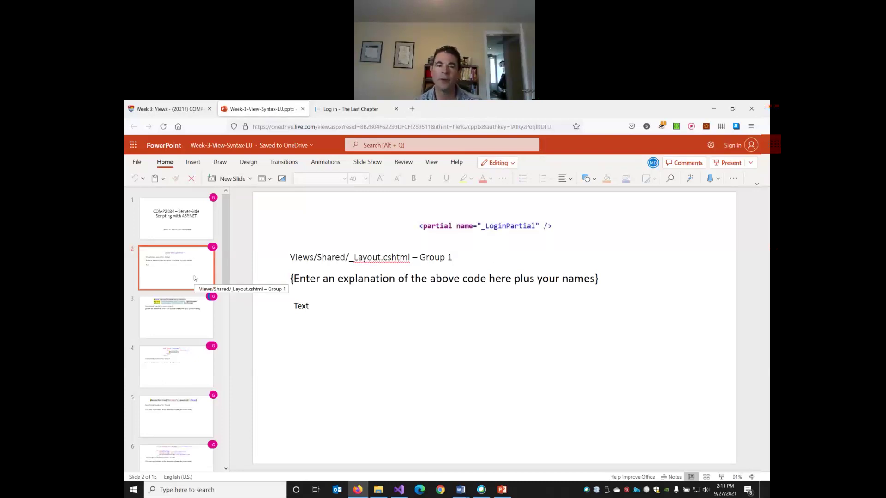
click(166, 109)
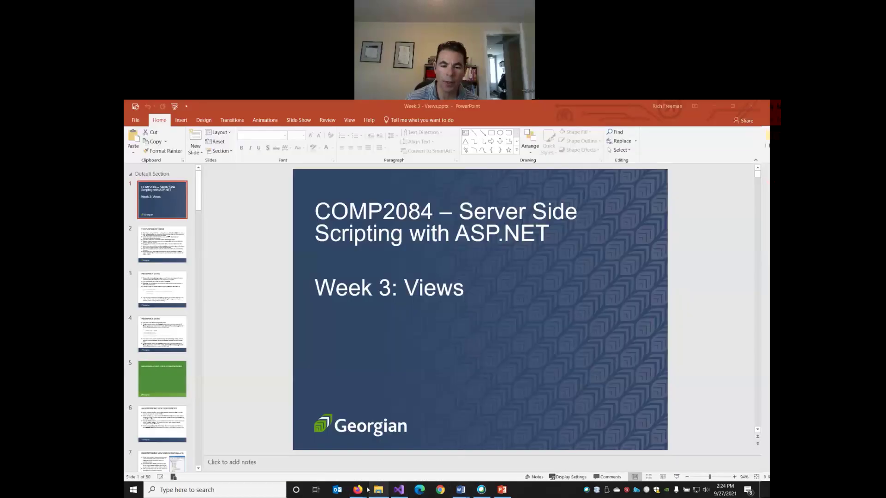
Bring the Week-3-View-Syntax-LU online deck forward from the Firefox taskbar preview.
mouse_move(358, 489)
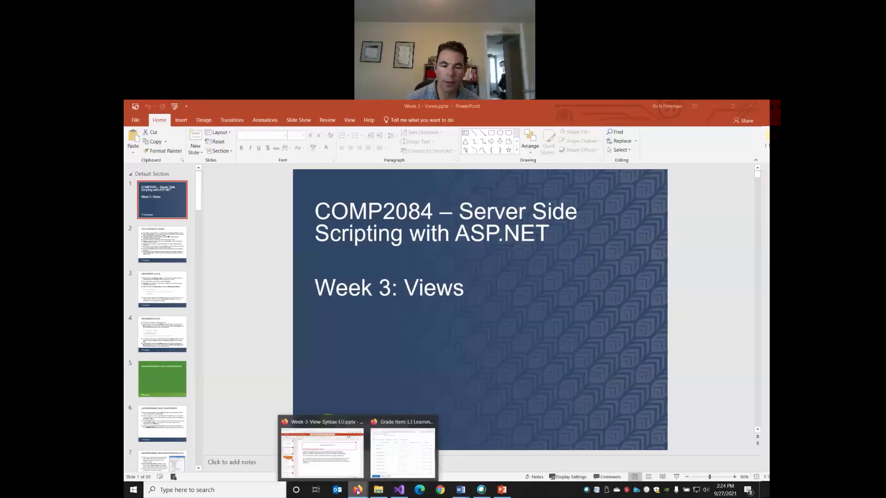
click(336, 465)
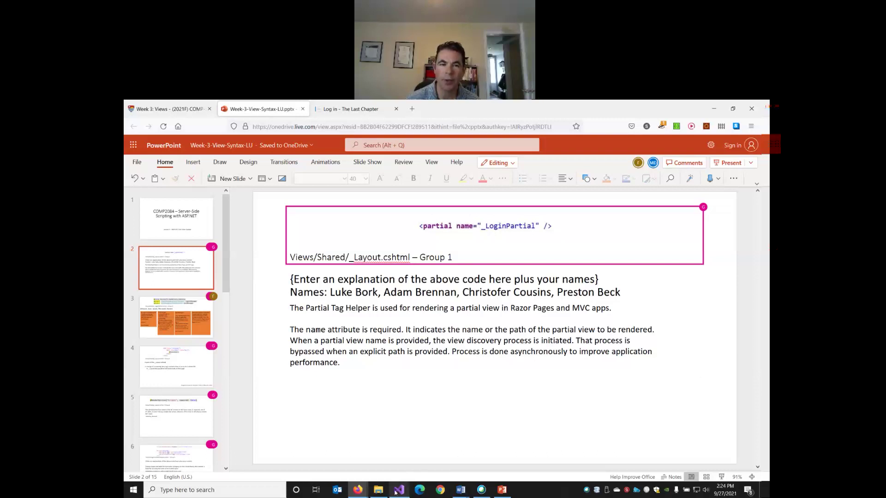
Show The Last Chapter's Log in page maximized, then bring Visual Studio forward.
click(733, 108)
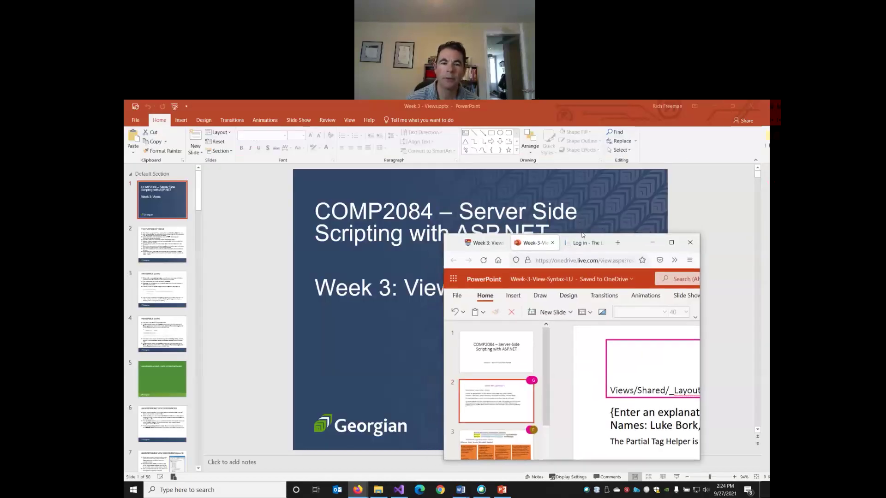
click(586, 244)
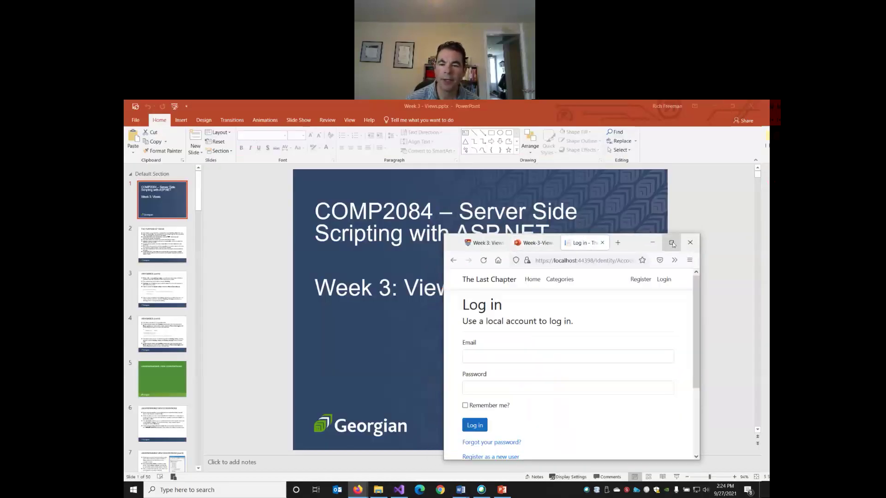
click(672, 242)
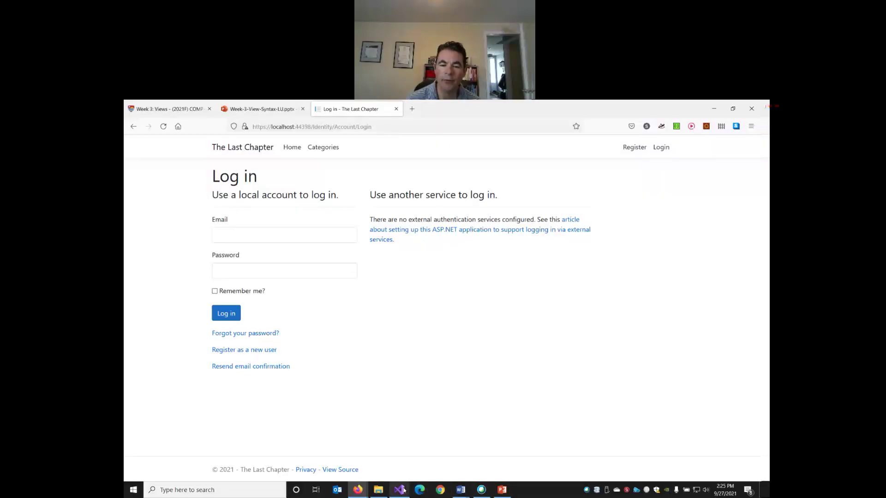
click(400, 490)
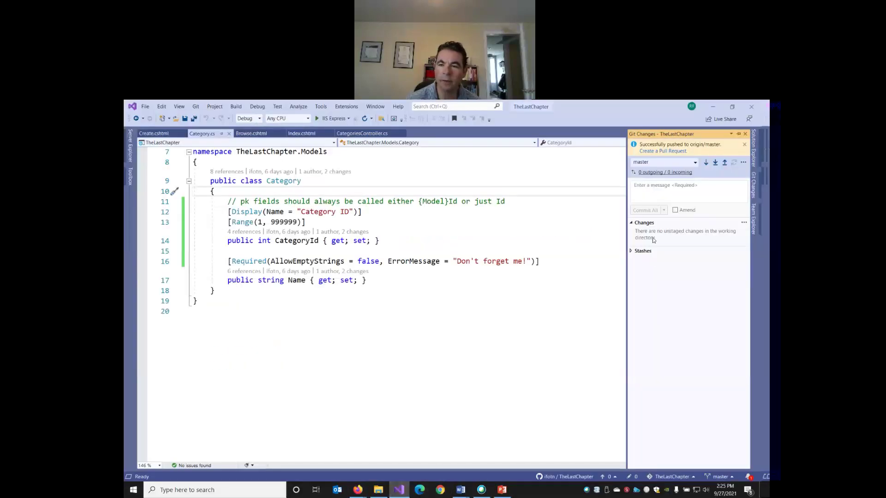
Open _Layout.cshtml to highlight the _LoginPartial tag on line 28, then open _LoginPartial.cshtml.
click(753, 148)
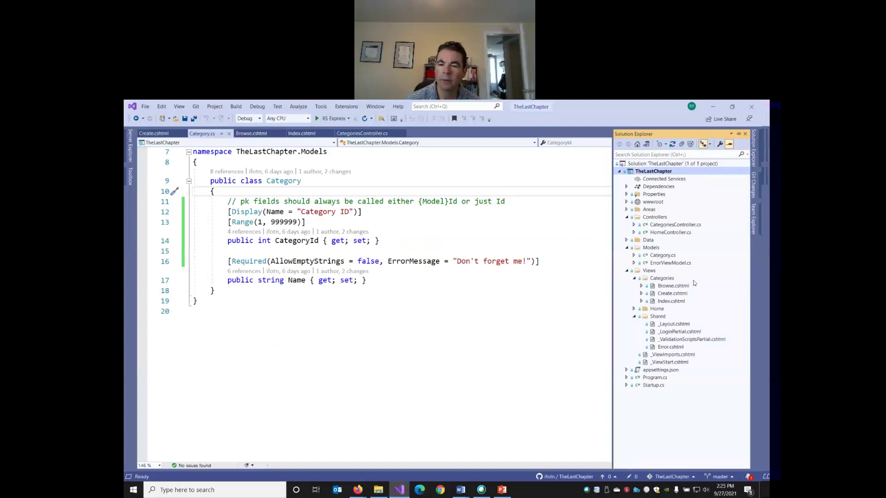
click(668, 325)
double_click(668, 325)
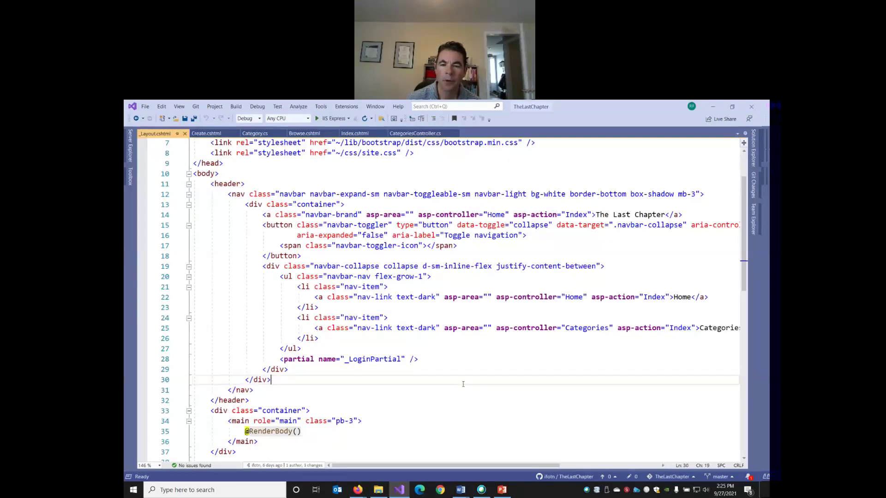
scroll(393, 297, down, 2)
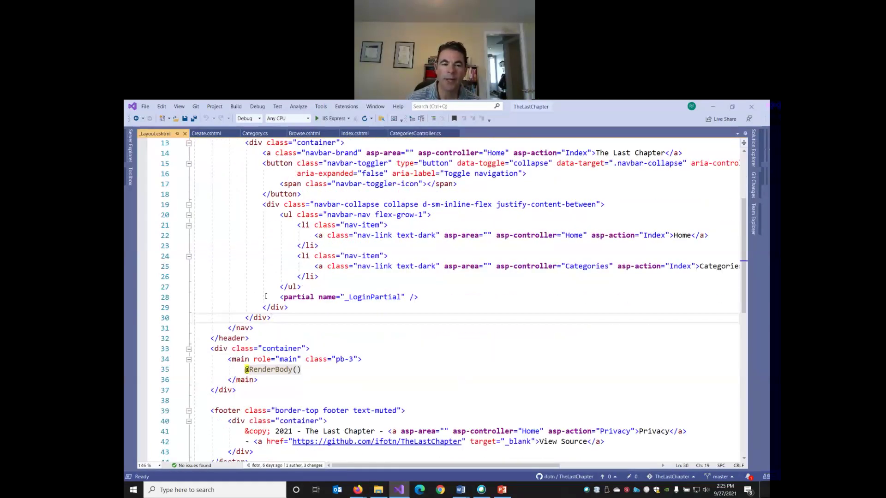
scroll(266, 296, up, 1)
drag(280, 328, 446, 330)
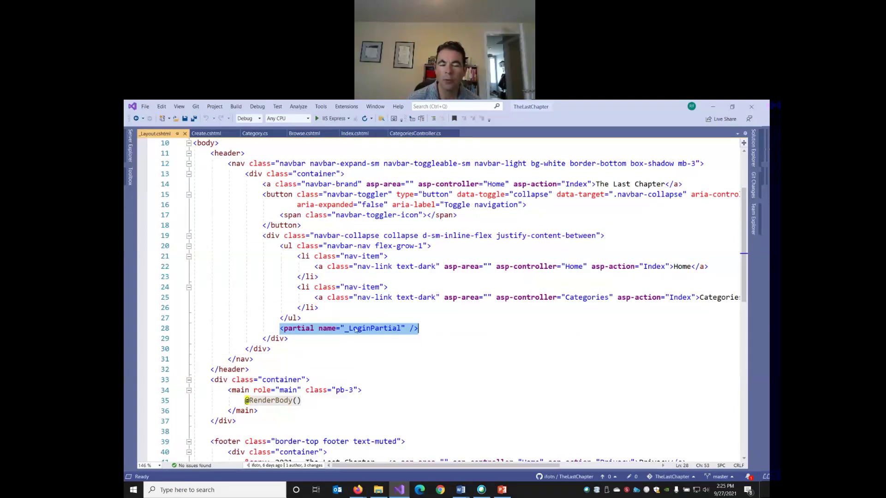
click(757, 150)
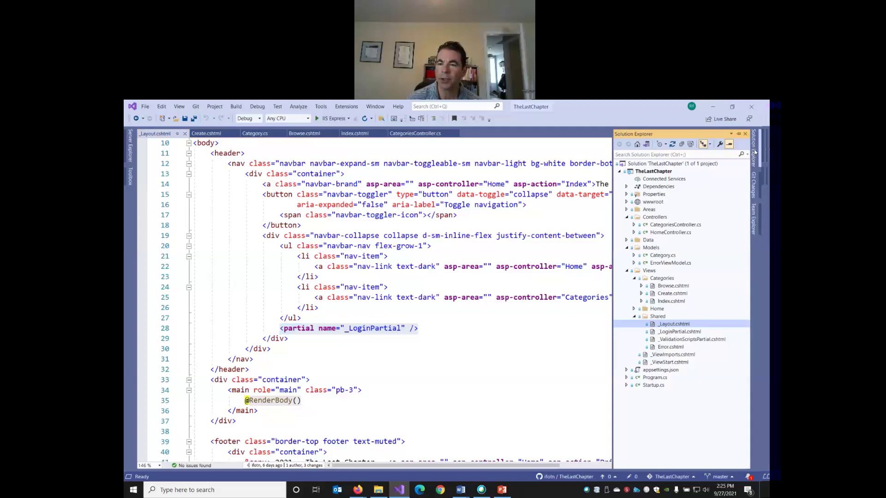
double_click(677, 332)
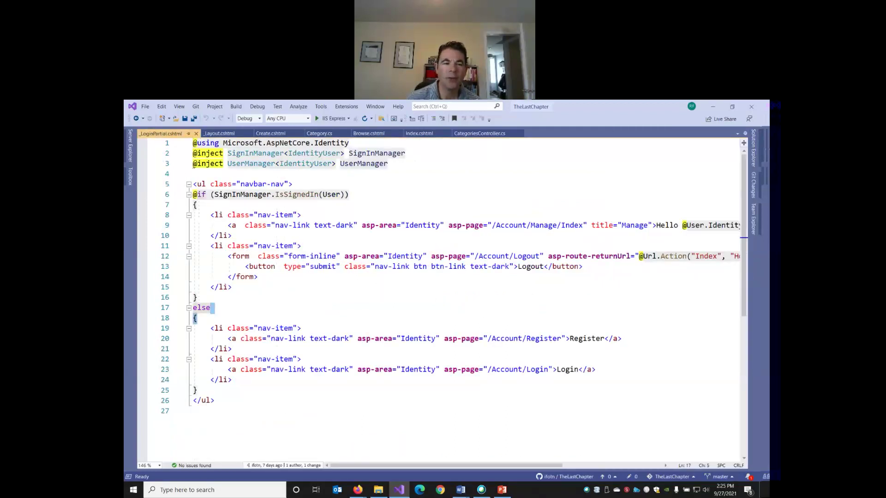
Highlight the navbar list on lines 5–26, then the signed-in check on line 6.
drag(194, 184, 313, 404)
click(352, 409)
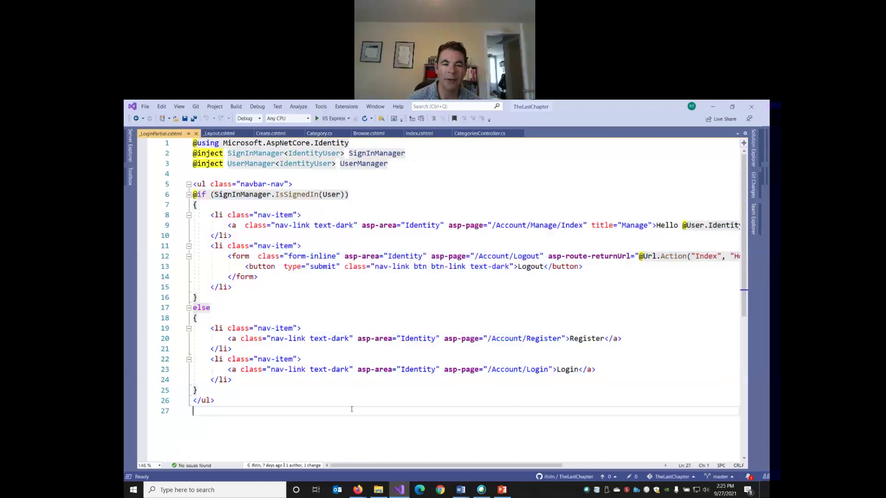
drag(212, 194, 355, 193)
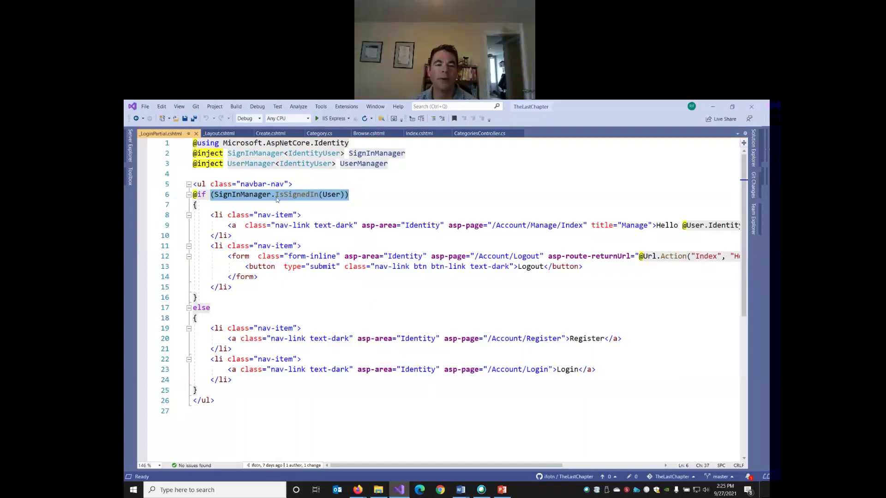
drag(458, 464, 523, 464)
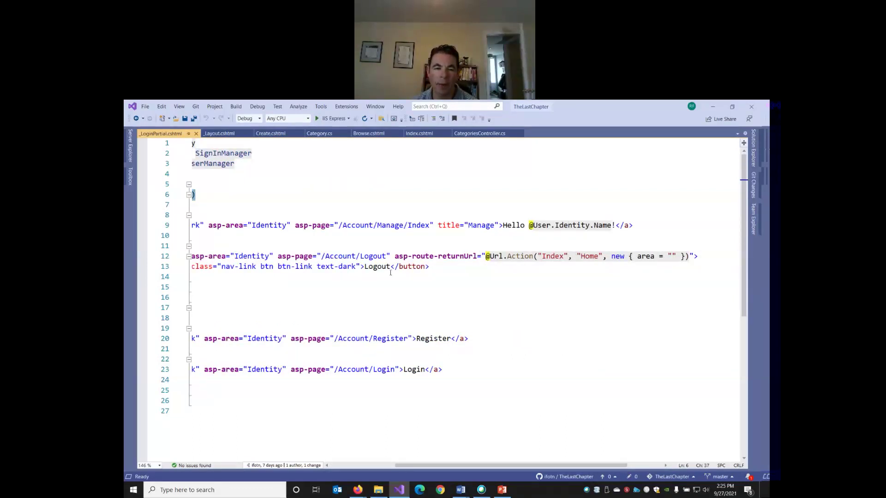
Highlight the Logout, Register and Login link texts, then return to _Layout.cshtml.
double_click(377, 266)
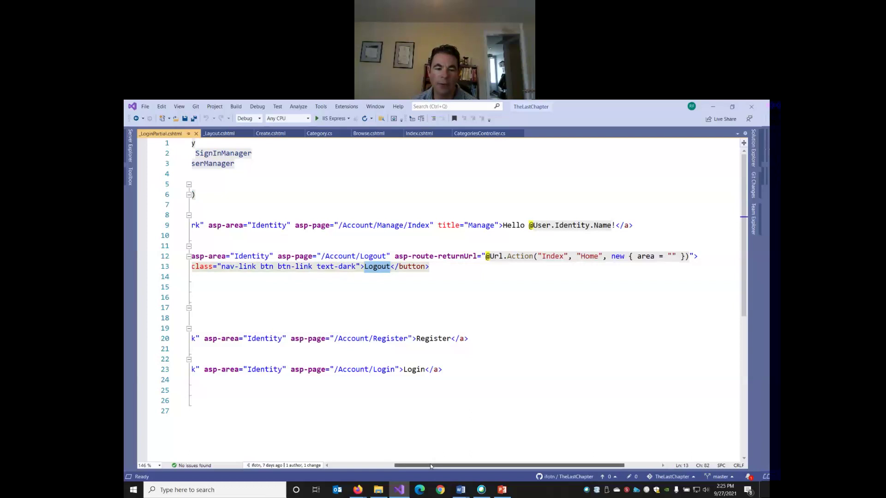
drag(403, 465, 338, 472)
double_click(585, 338)
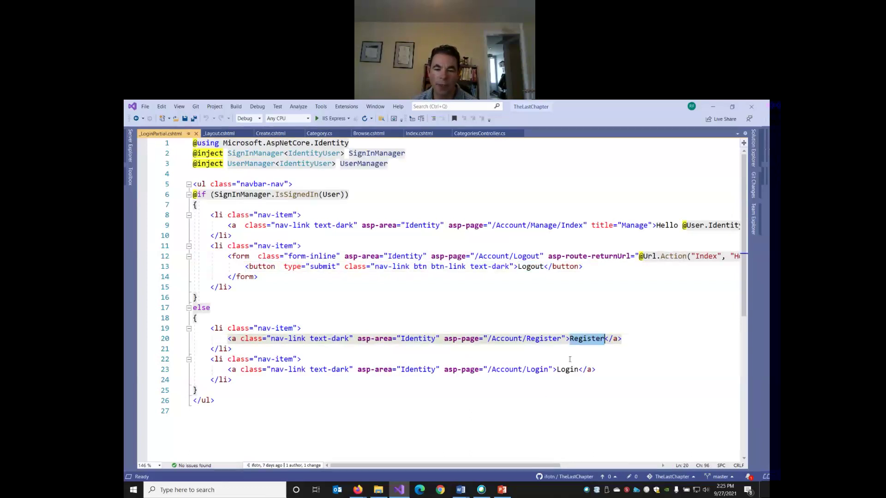
double_click(567, 369)
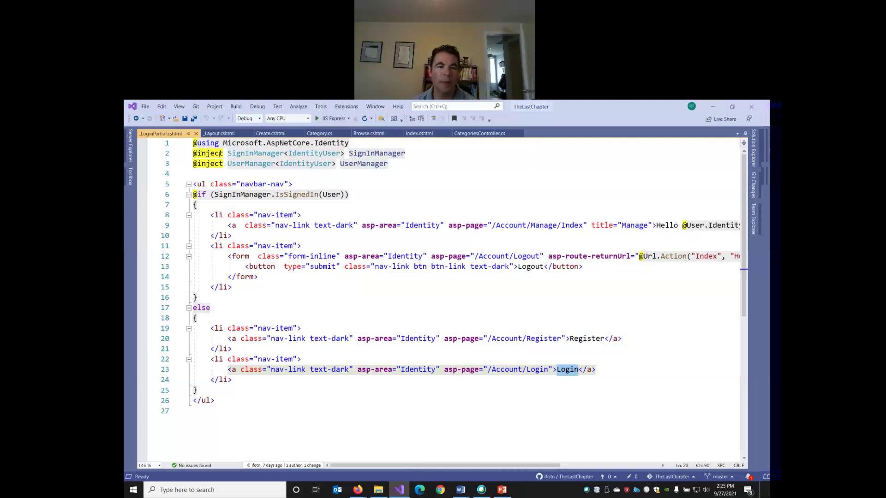
click(220, 133)
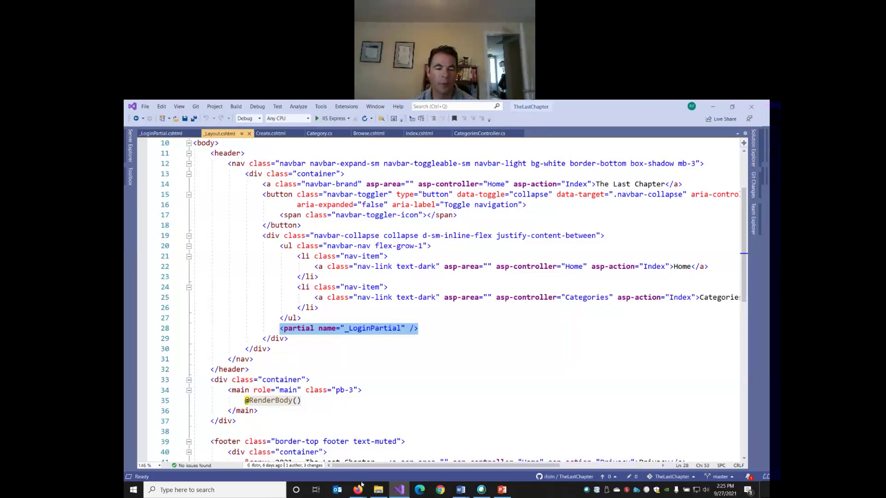
mouse_move(360, 487)
click(326, 427)
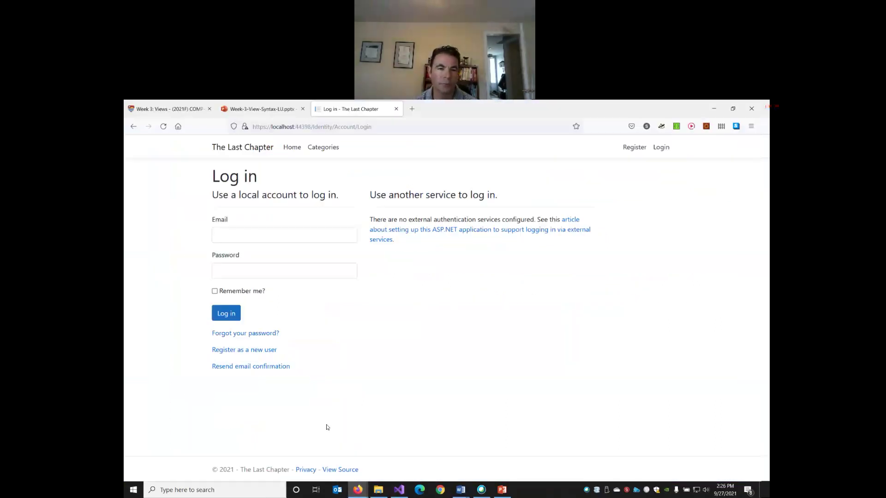
click(232, 110)
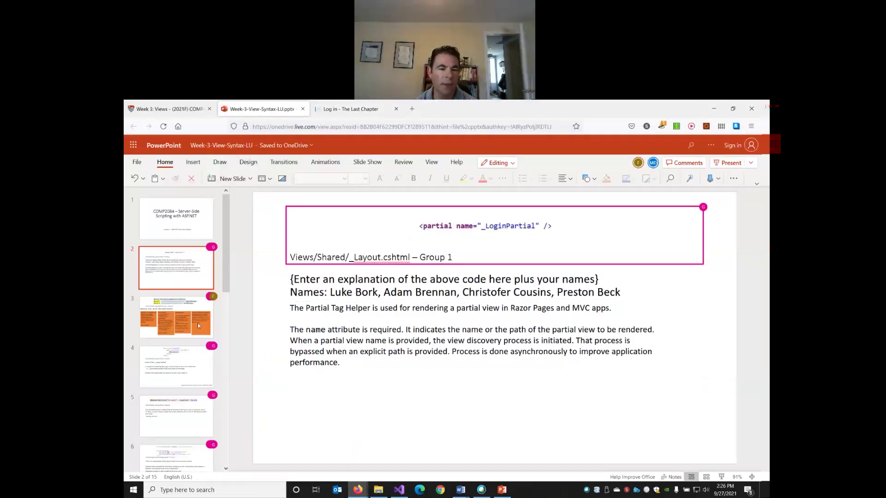
click(192, 304)
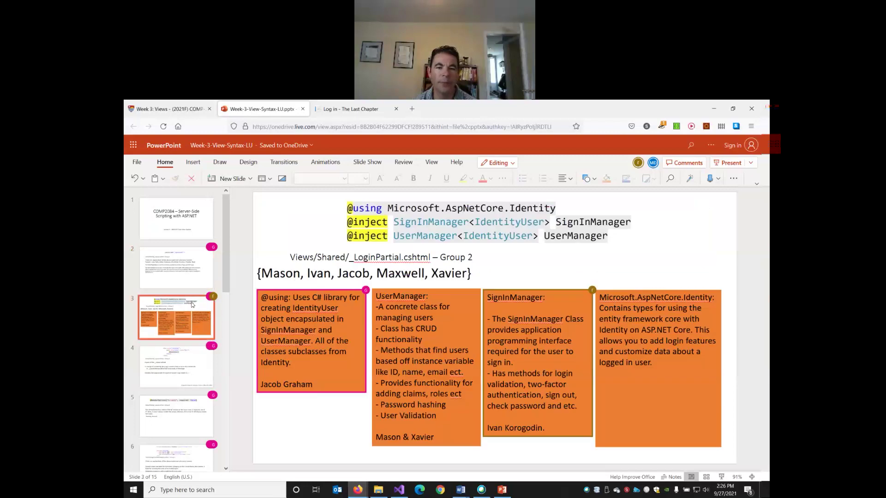
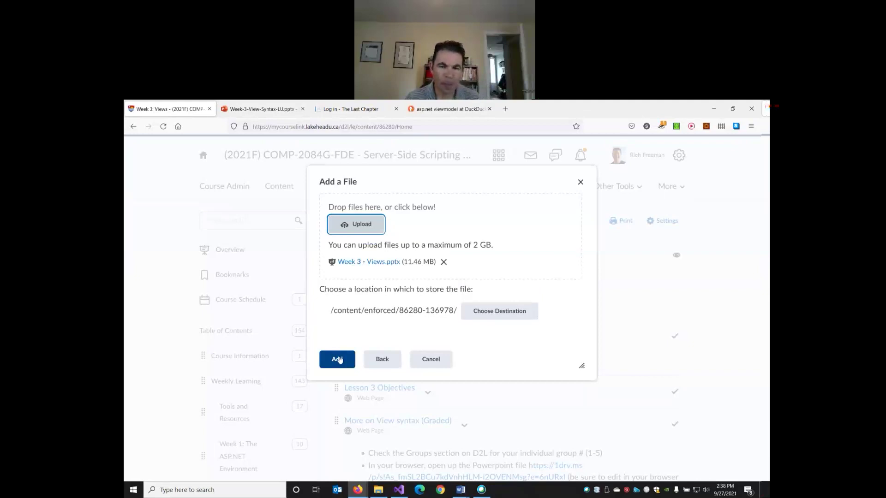
Add the Week 3 - Views presentation and drag it just above Week 3 Checklist.
click(339, 360)
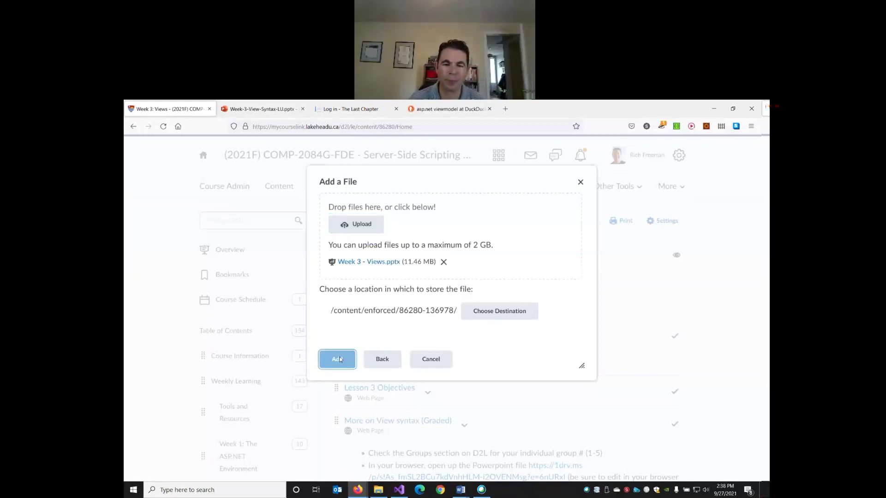
scroll(519, 336, down, 10)
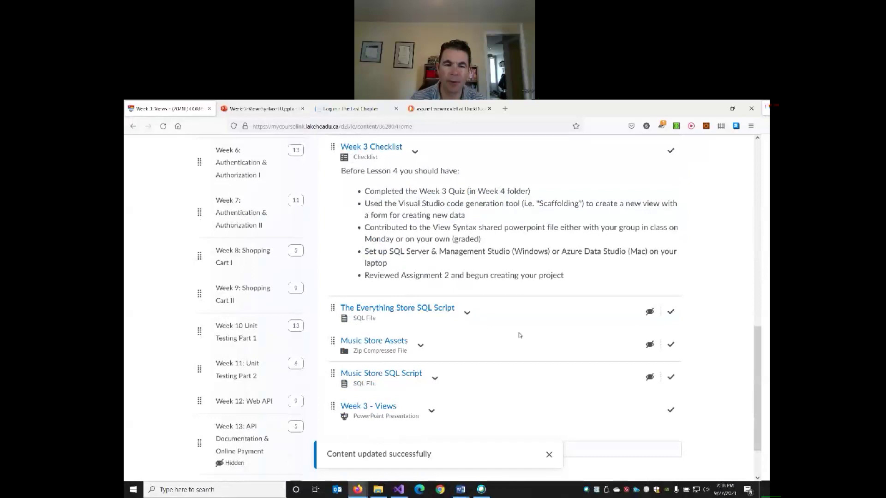
scroll(519, 335, down, 2)
drag(332, 345, 337, 223)
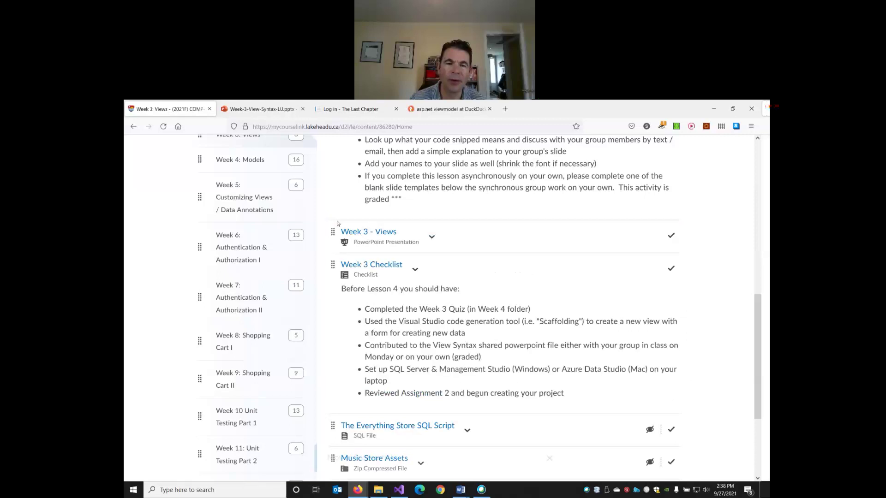
scroll(510, 280, up, 2)
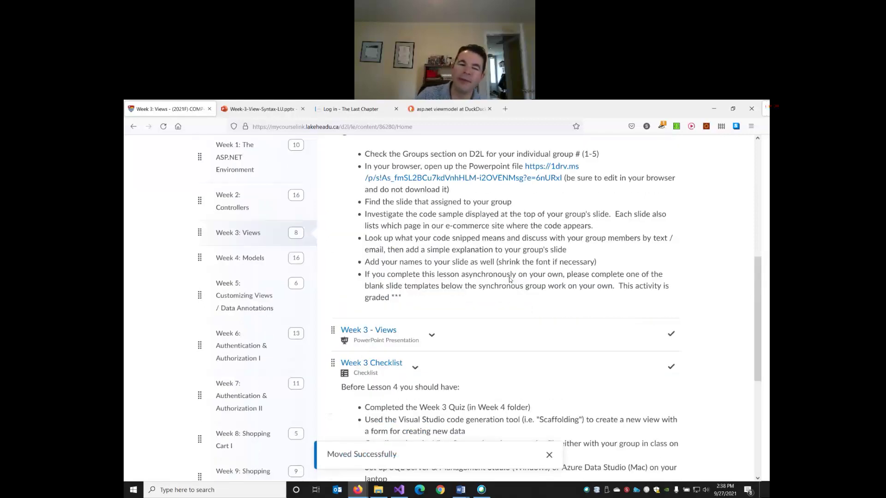
scroll(512, 279, up, 3)
scroll(672, 276, down, 3)
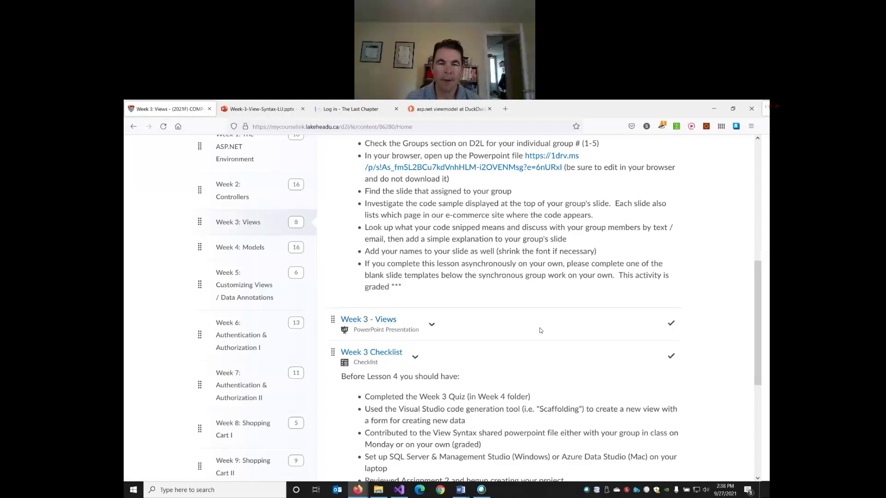
scroll(541, 330, up, 3)
Leave the course page for the 'Log in - The Last Chapter' browser tab.
scroll(550, 325, down, 3)
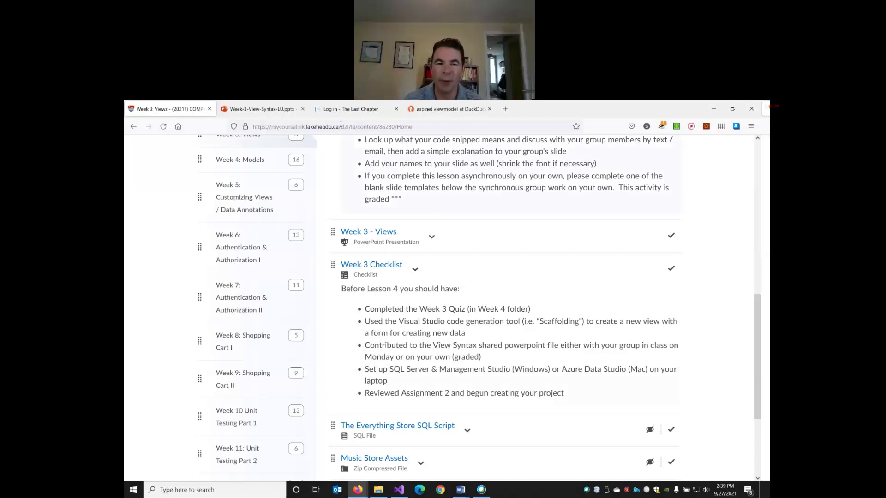
click(350, 112)
Go to The Last Chapter's Welcome home page, then bring up Windows search.
click(289, 154)
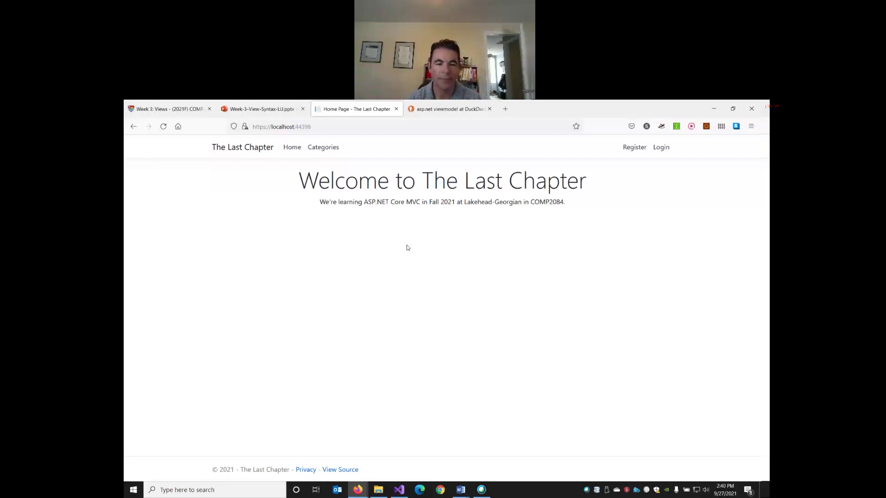
click(238, 492)
Launch SQL Server 2019 Configuration Manager as administrator from a 'confi' search.
text(confi)
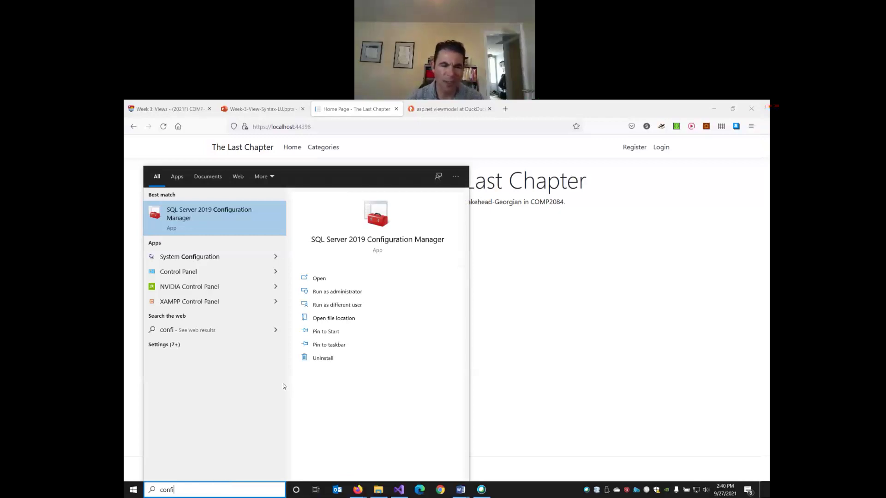
click(333, 294)
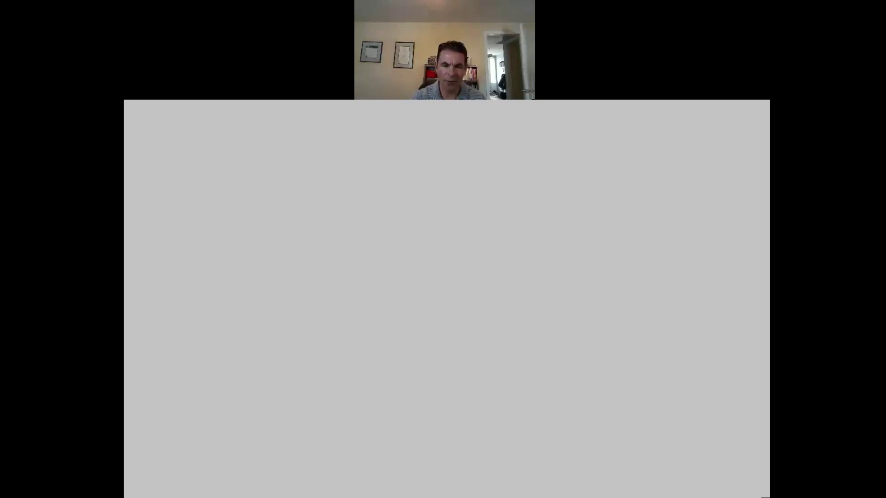
key(alt+y)
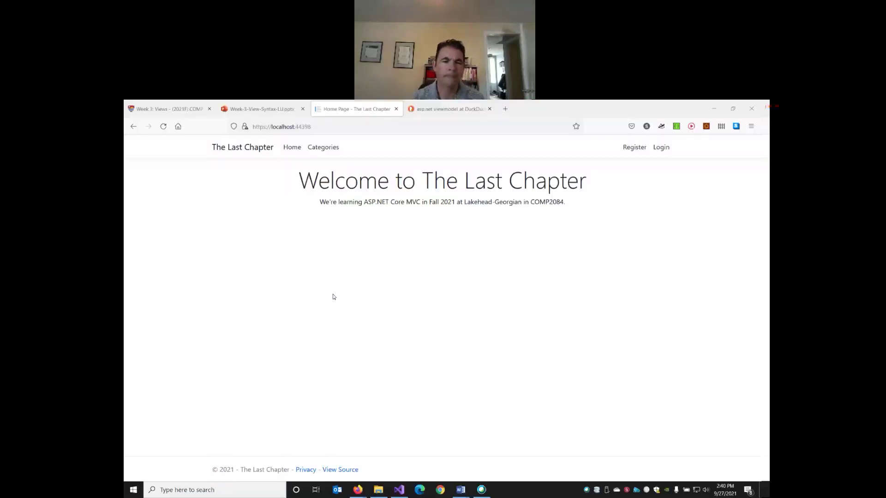
Stop the SQL Server (MSSQLSERVER) service, confirm, and start it again.
right_click(293, 147)
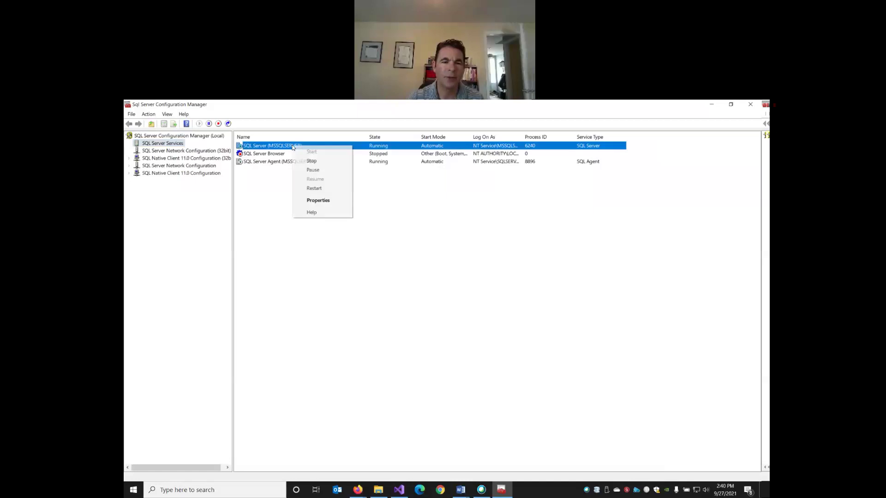
click(314, 162)
click(464, 312)
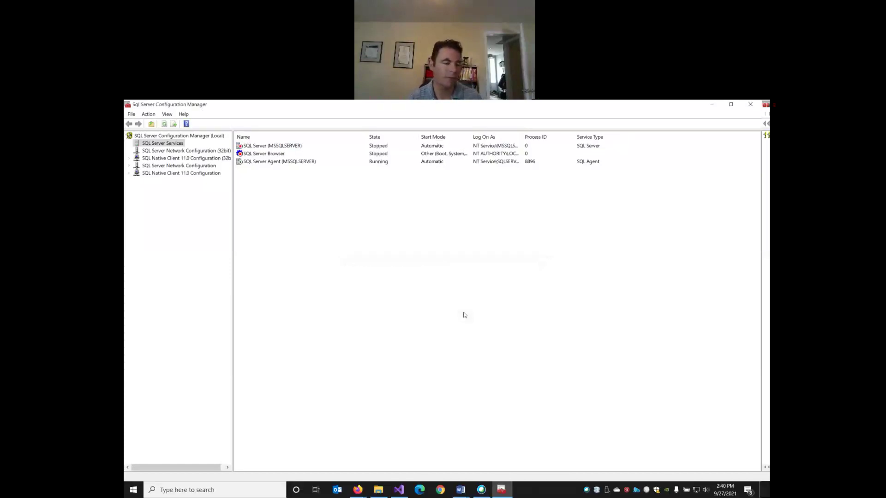
right_click(289, 146)
click(305, 152)
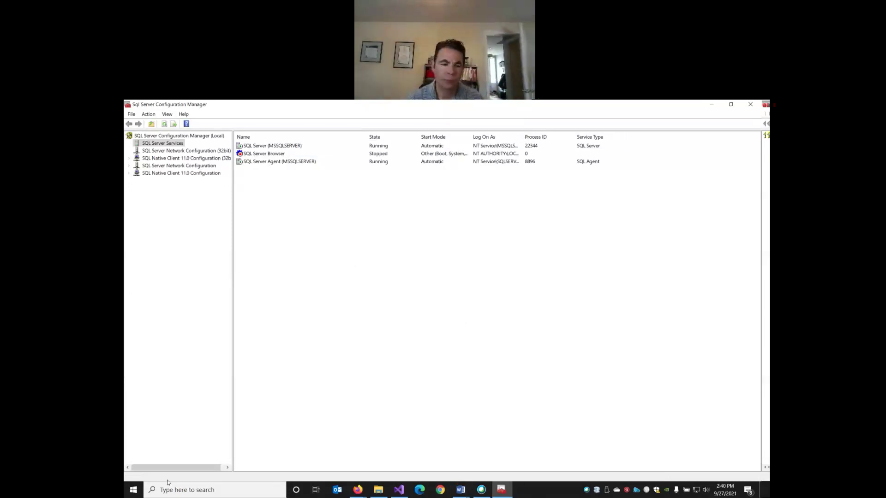
Bring Firefox forward and return to the Week 3: Views course tab.
click(358, 489)
click(331, 455)
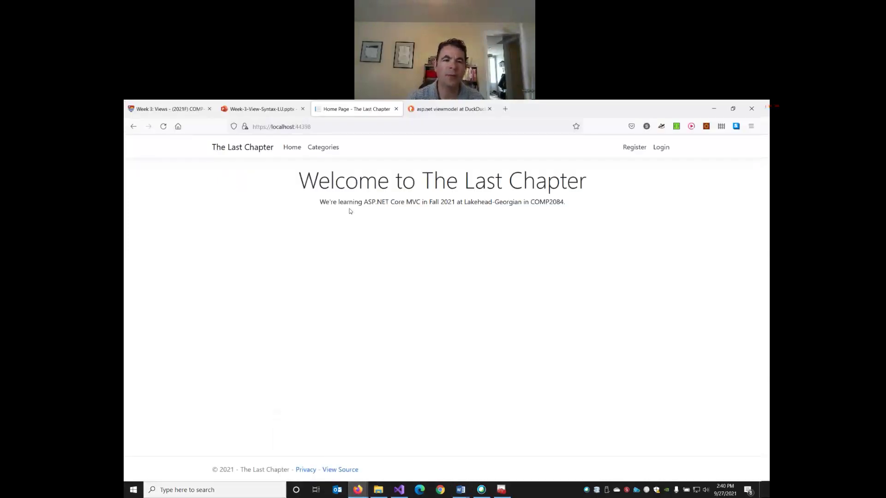
click(187, 112)
scroll(291, 286, up, 6)
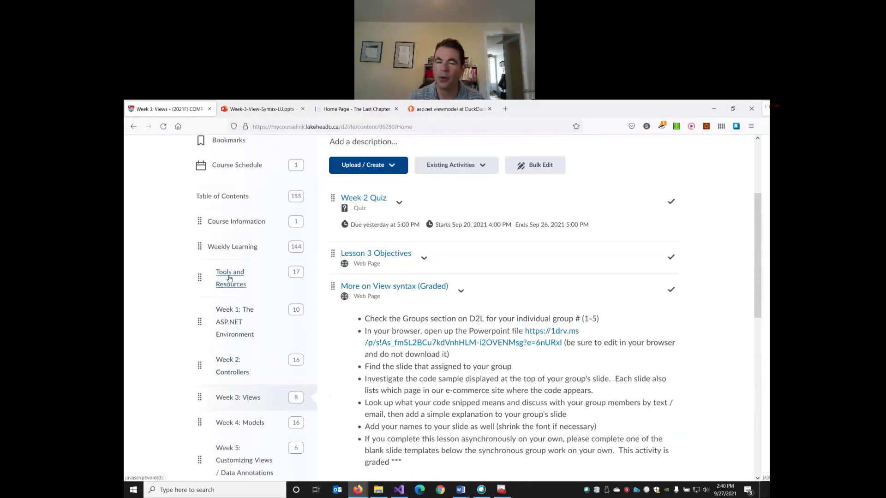
Open the Tools and Resources module and scroll to the SQL Server Downloads link.
right_click(232, 273)
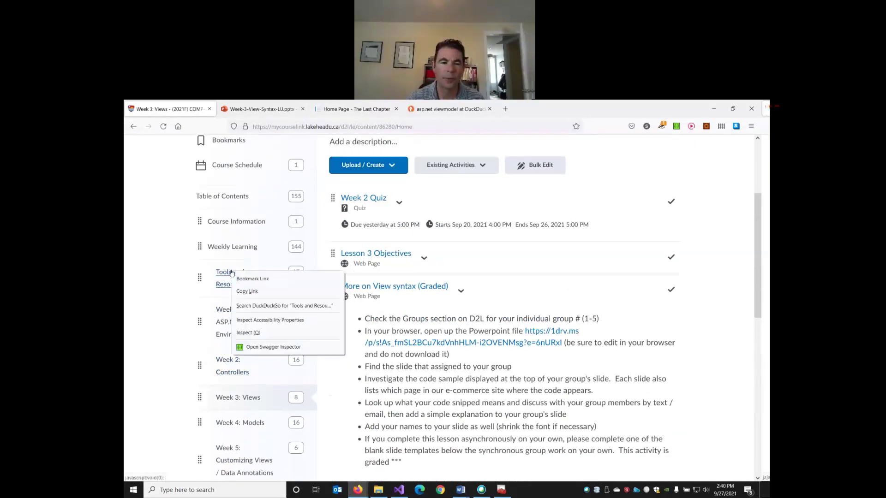
key(Escape)
click(222, 274)
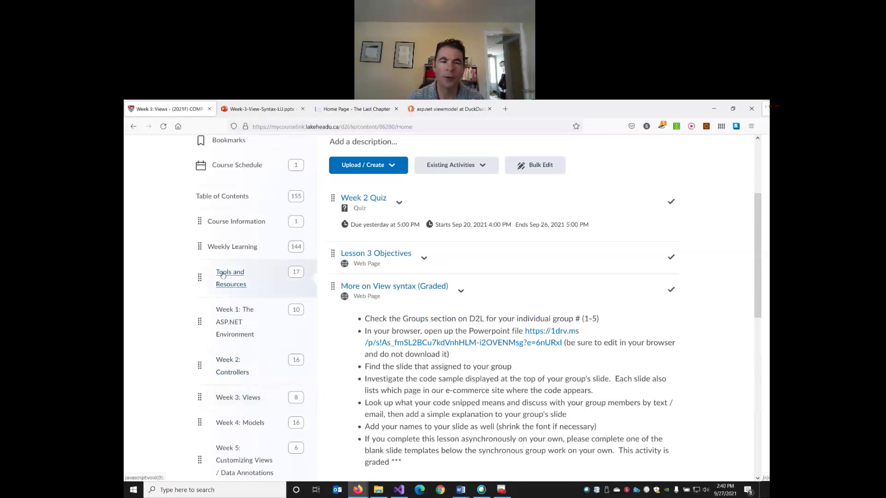
scroll(543, 267, down, 10)
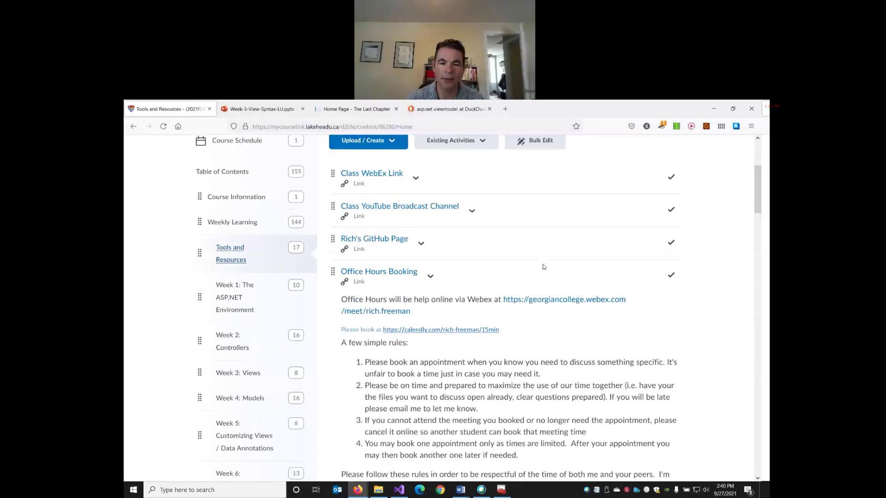
scroll(546, 271, down, 4)
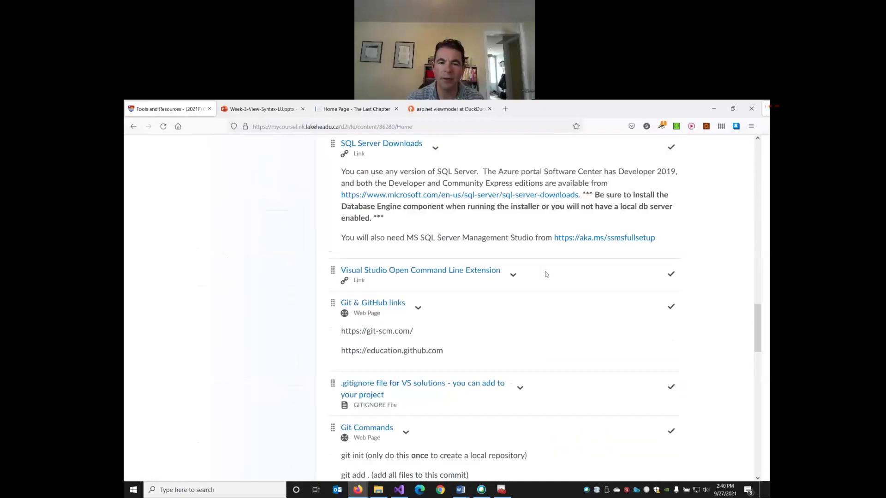
scroll(549, 264, up, 15)
scroll(245, 291, down, 12)
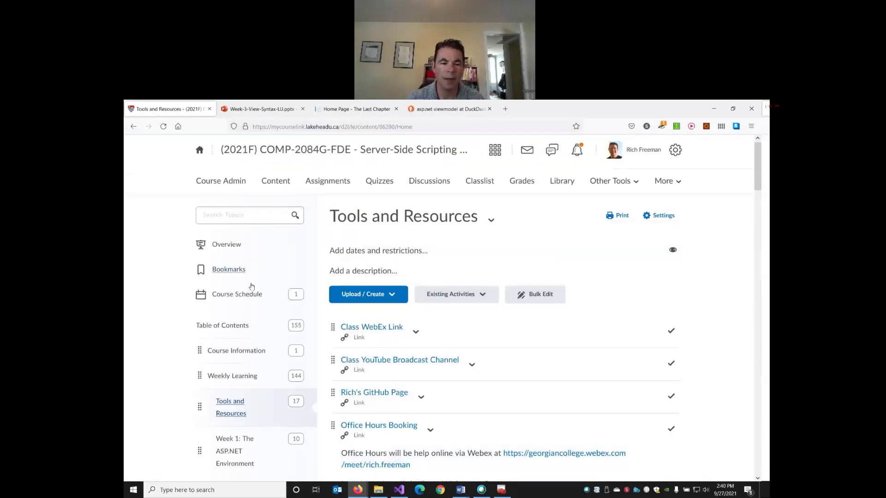
scroll(245, 294, down, 10)
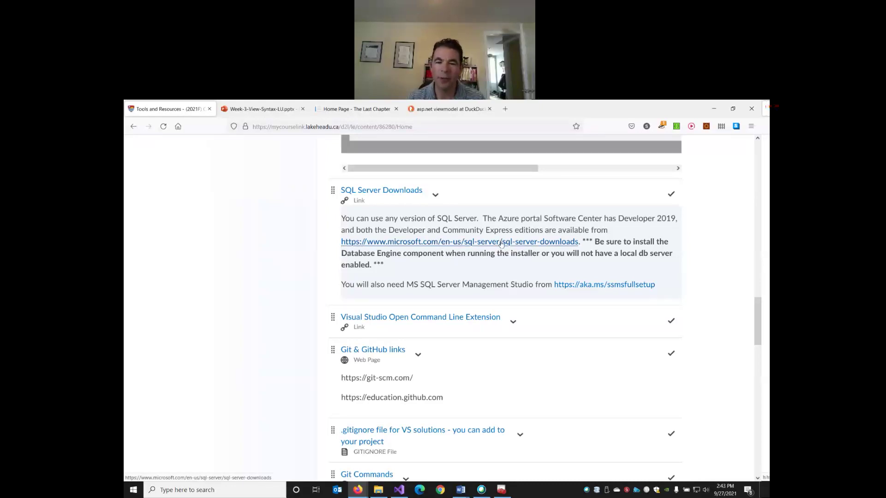
Open the SQL Server Downloads page in a new tab and choose the 2019 Developer edition download.
right_click(501, 244)
click(519, 251)
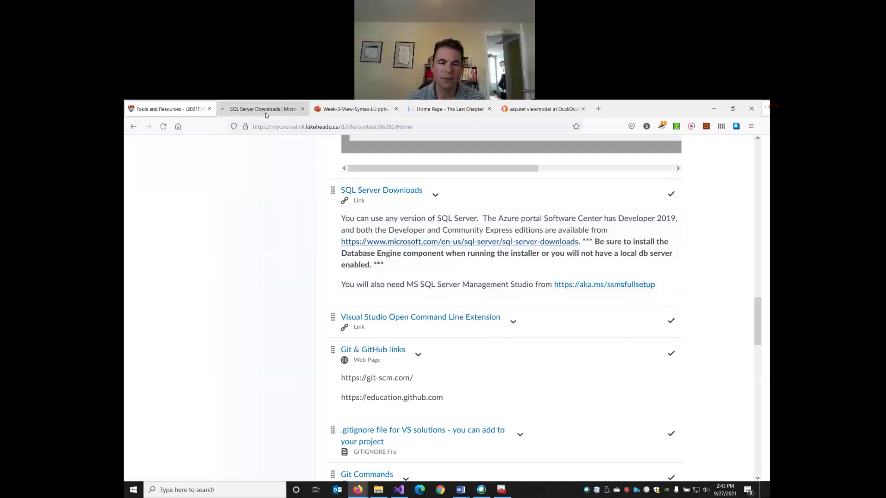
click(266, 111)
scroll(331, 326, down, 2)
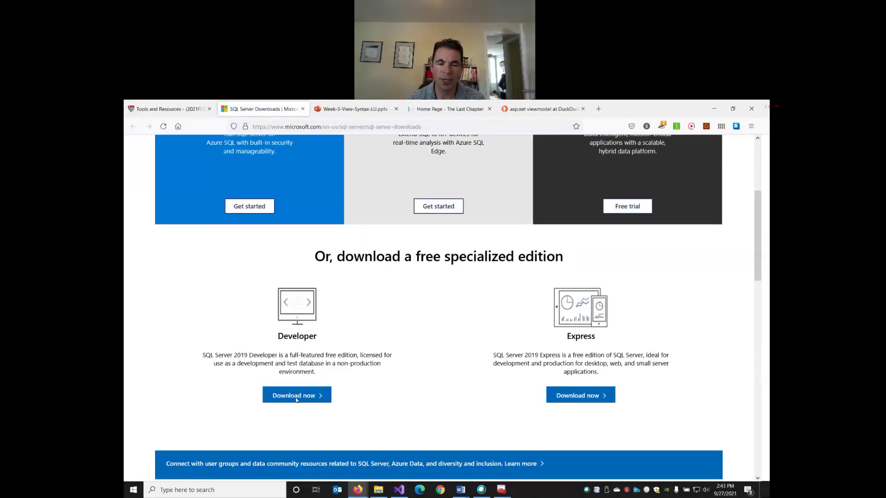
click(296, 399)
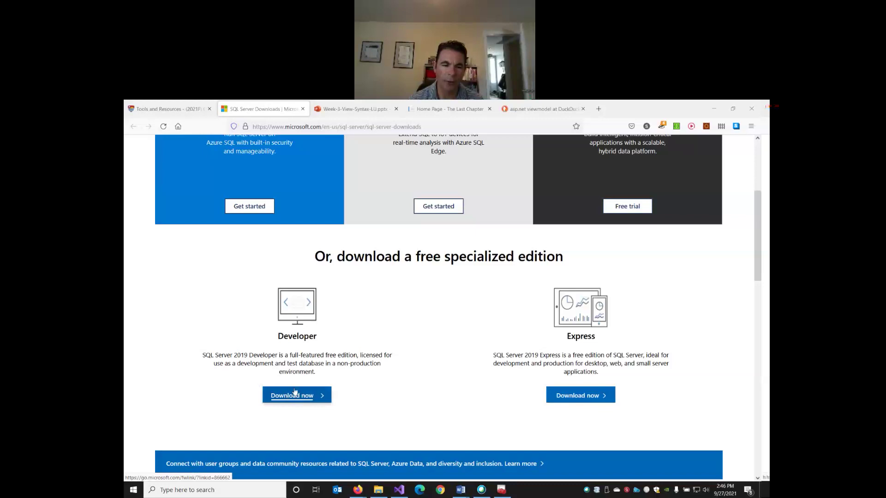
Select the Developer edition description, then switch to SQL Server Configuration Manager.
drag(204, 355, 336, 377)
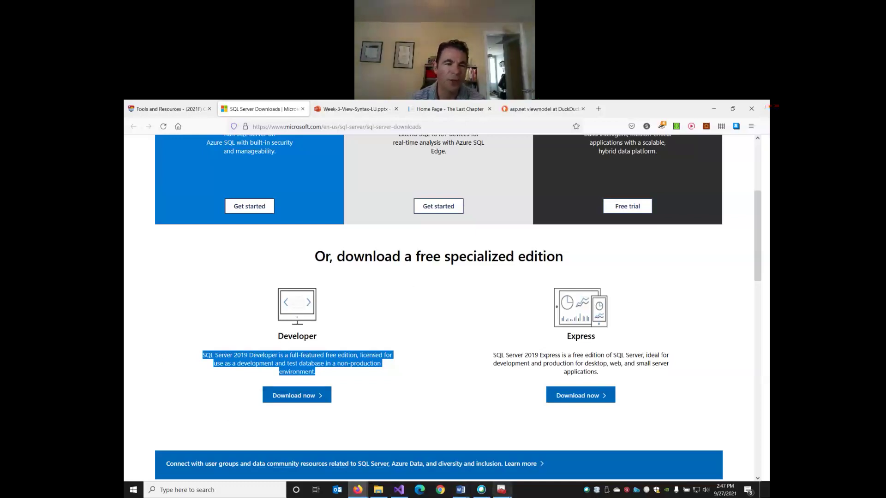
click(502, 490)
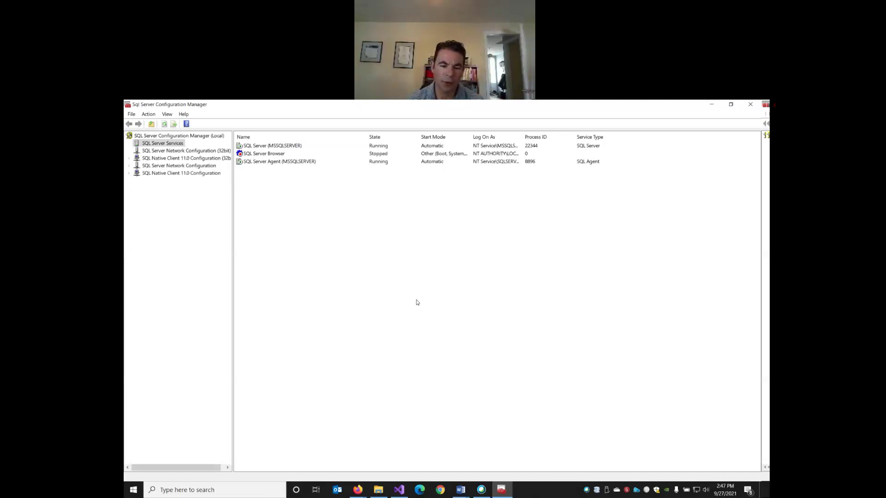
Review the course and SQL Server Downloads tabs and close the asp.net viewmodel search tab.
click(358, 490)
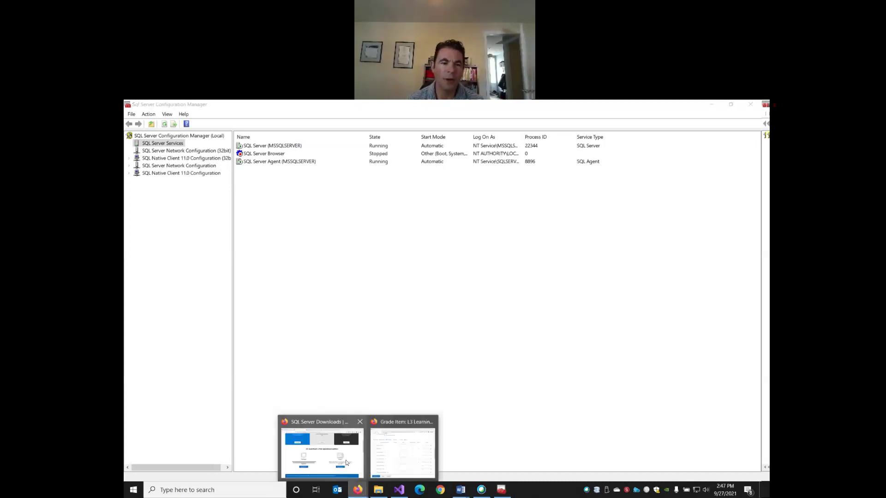
click(346, 463)
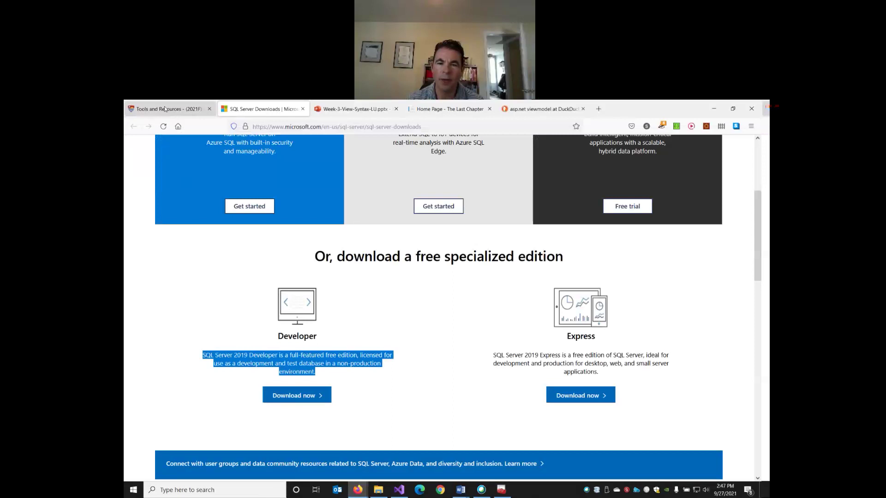
click(165, 109)
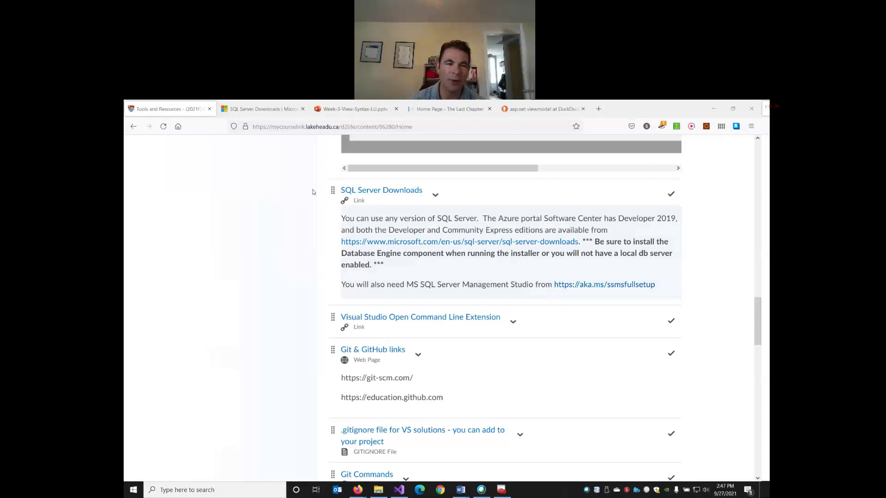
click(228, 109)
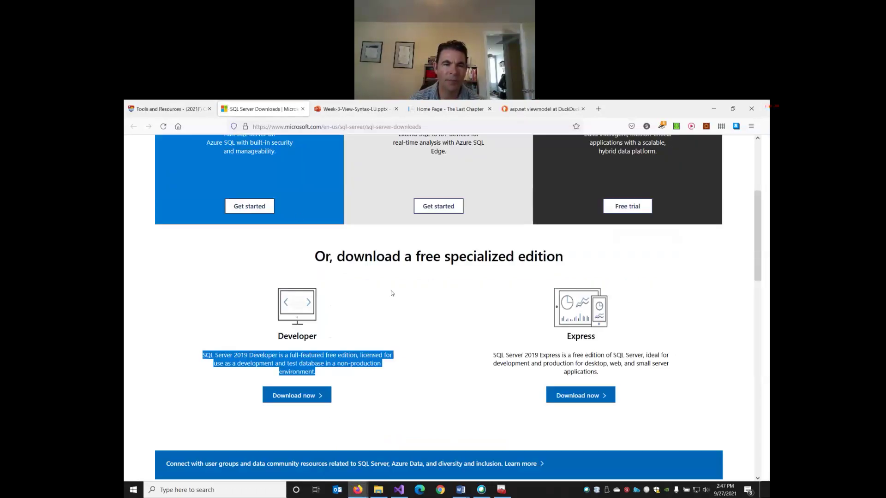
click(391, 294)
scroll(350, 308, up, 3)
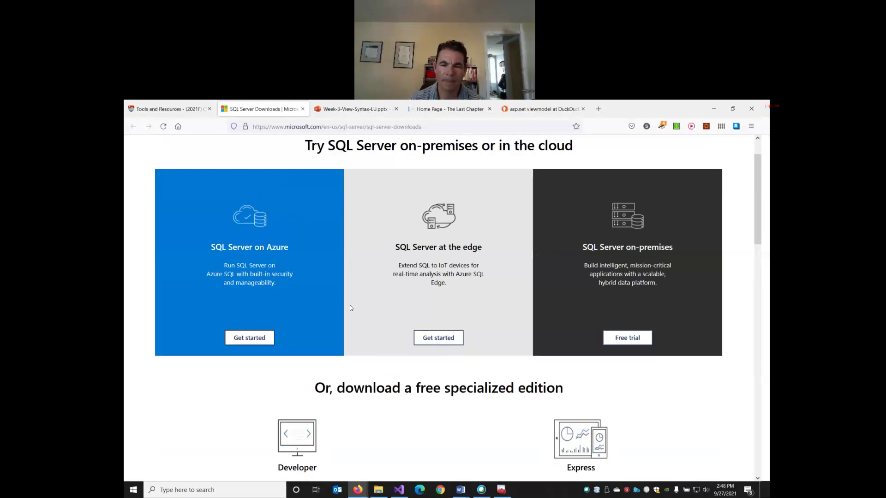
scroll(351, 308, down, 3)
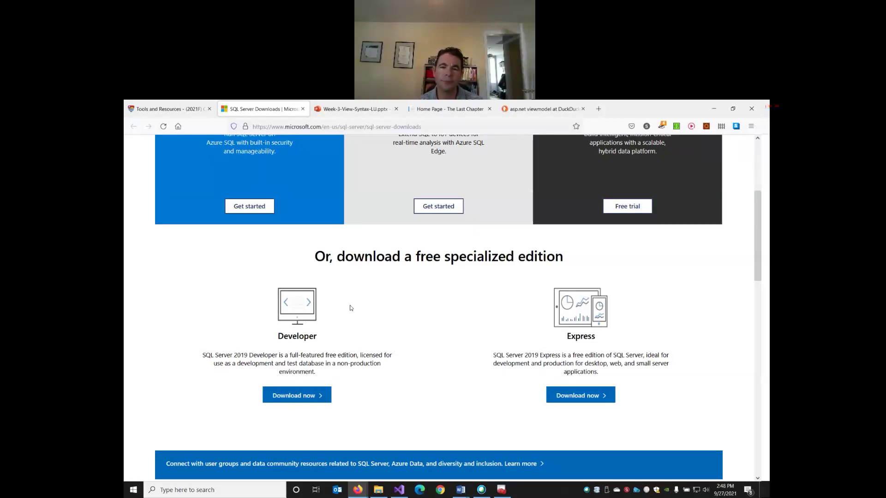
click(584, 109)
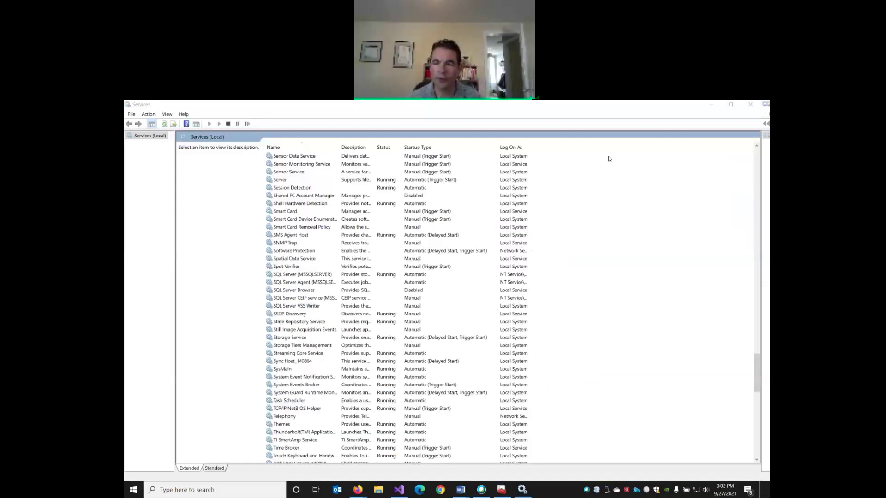
Select SQL Server (MSSQLSERVER) in Services to read its description, then return to Configuration Manager.
click(619, 157)
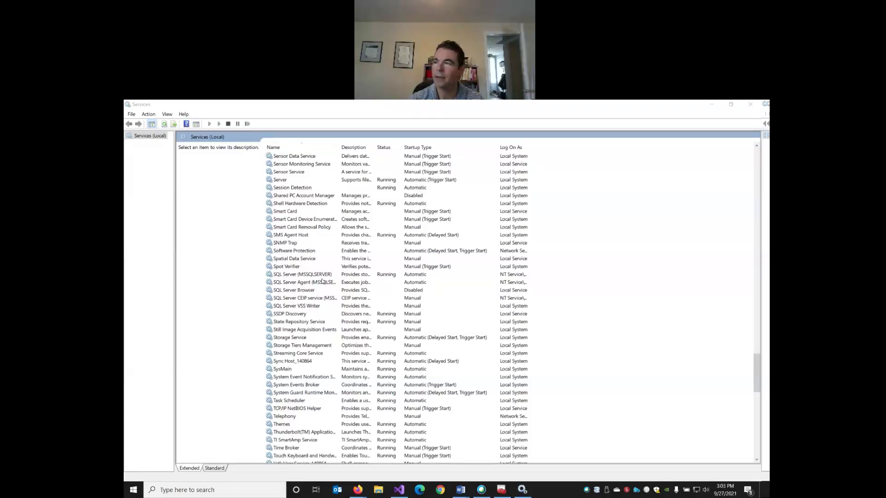
click(319, 277)
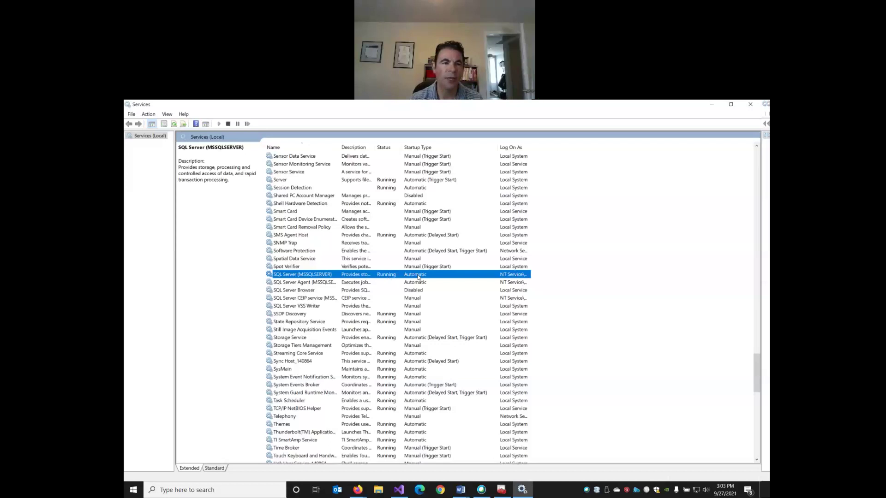
click(501, 489)
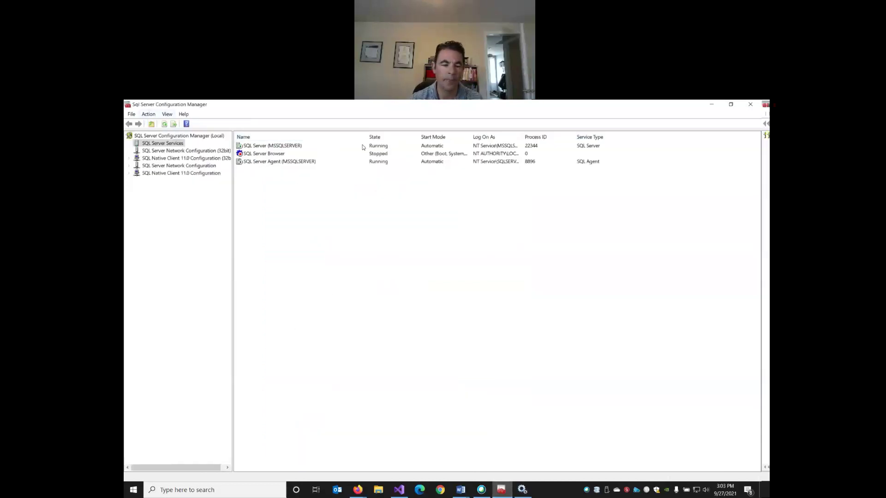
Launch Microsoft SQL Server Management Studio from the Start menu.
key(super)
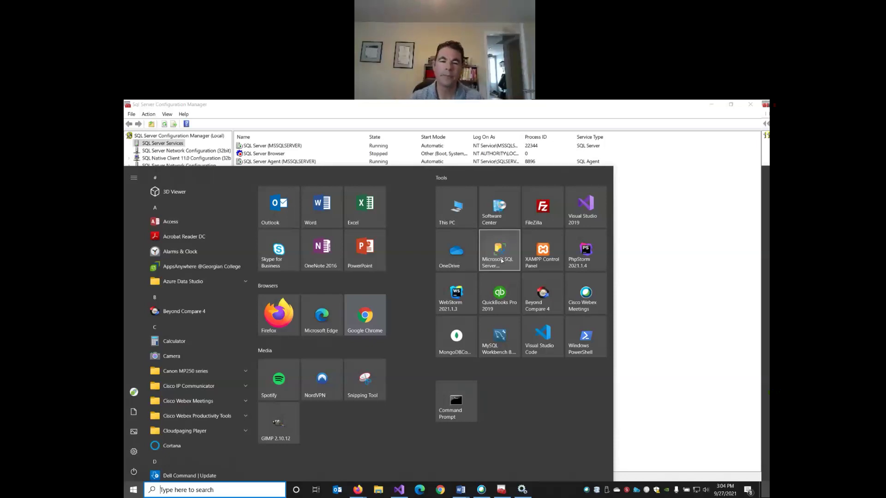
click(501, 260)
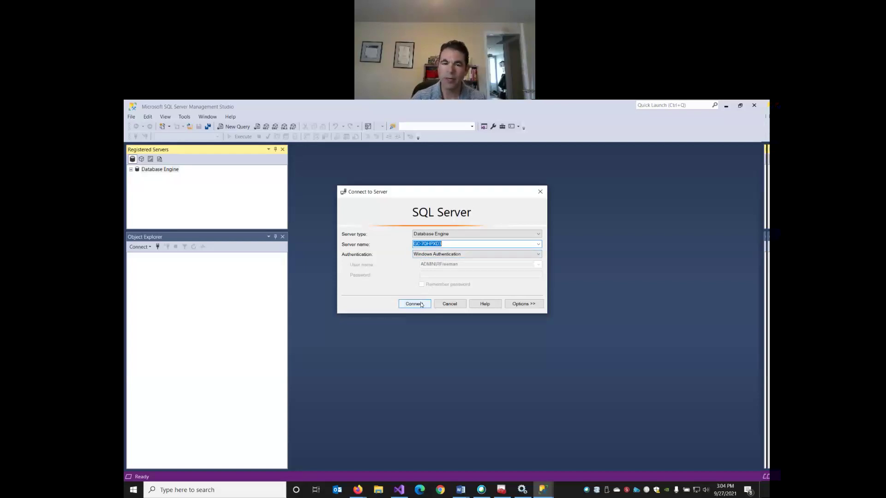
Connect to the local Database Engine server GC-7QHPXD3, chosen through Browse for more.
key(BackSpace)
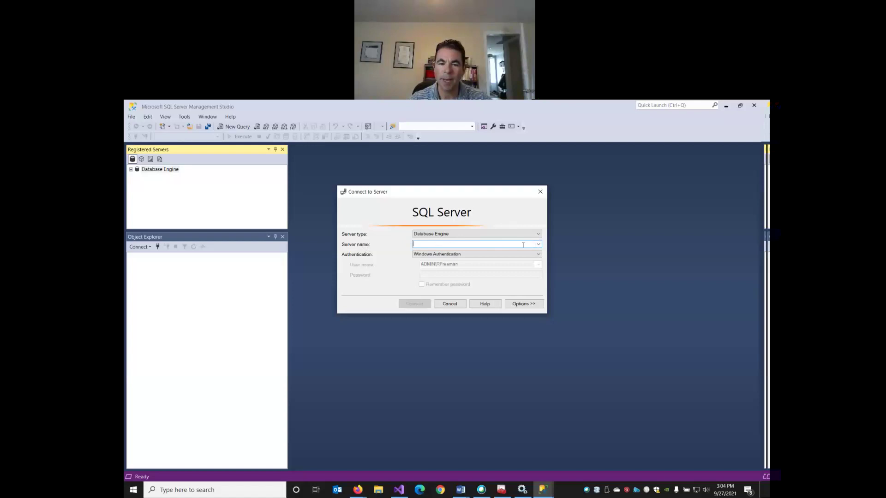
click(538, 244)
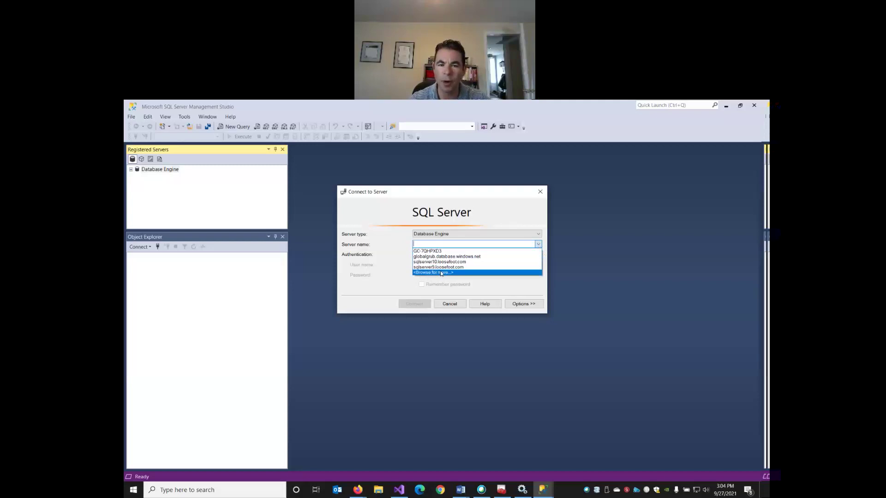
click(442, 273)
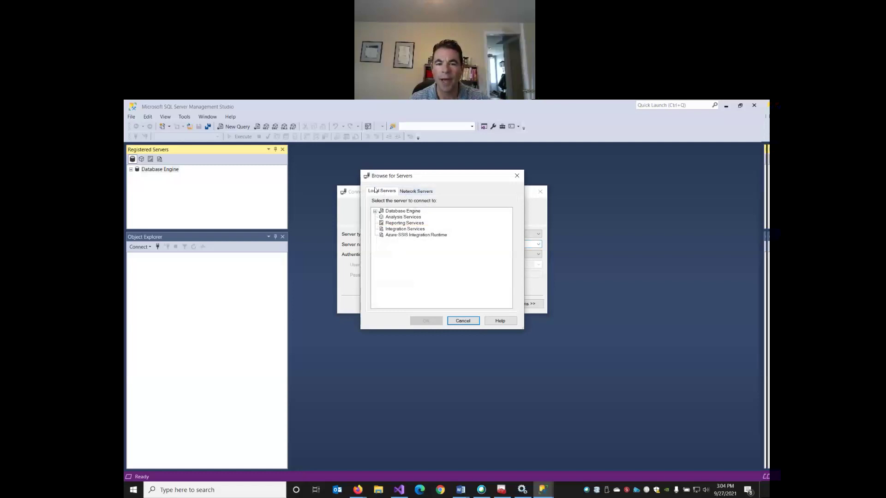
click(374, 211)
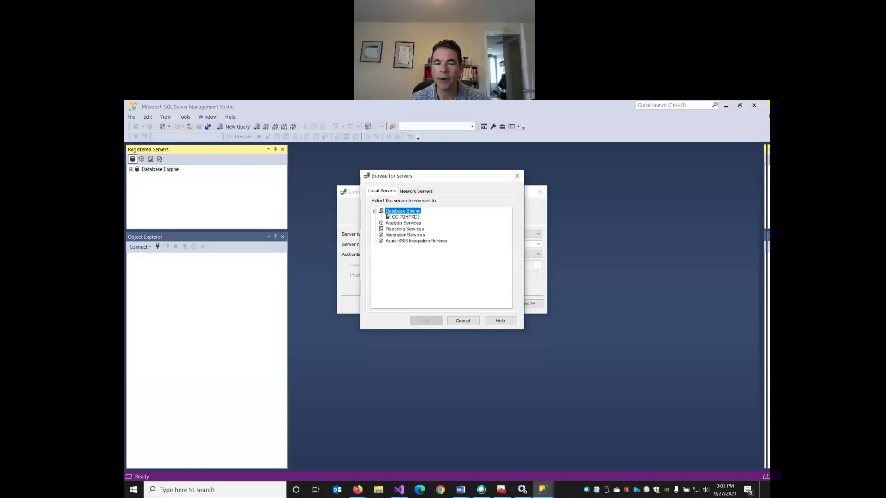
click(418, 218)
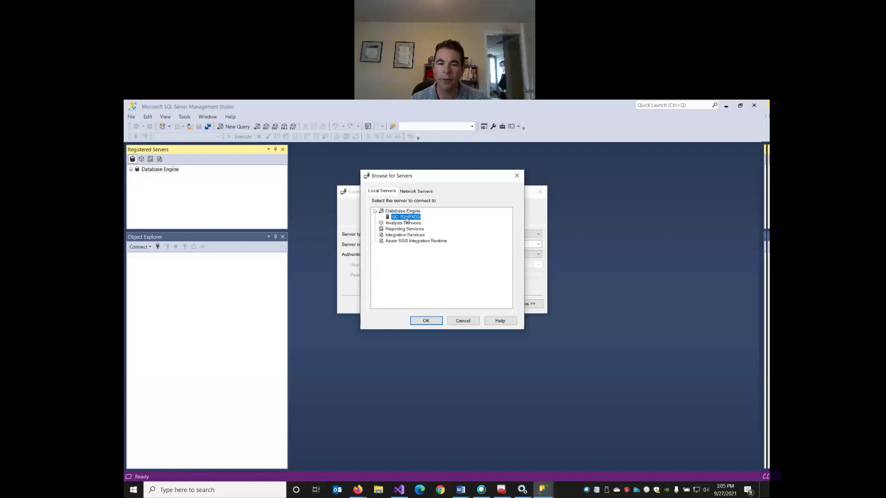
click(435, 323)
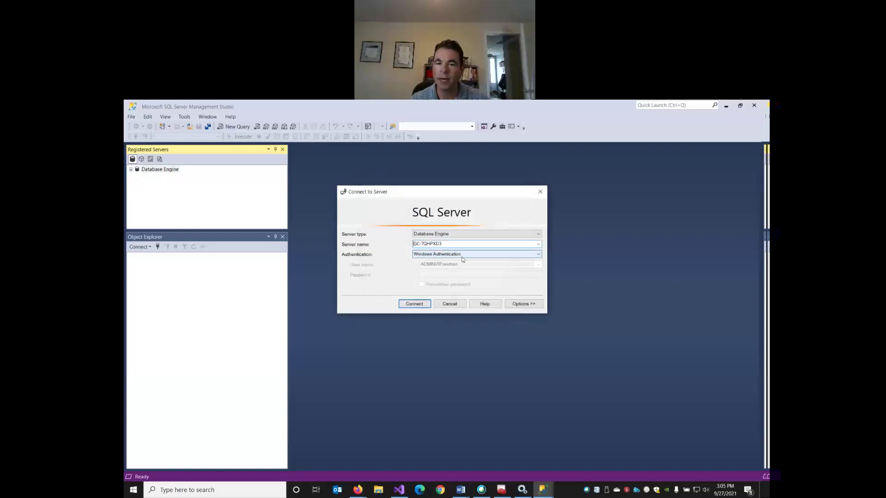
click(414, 304)
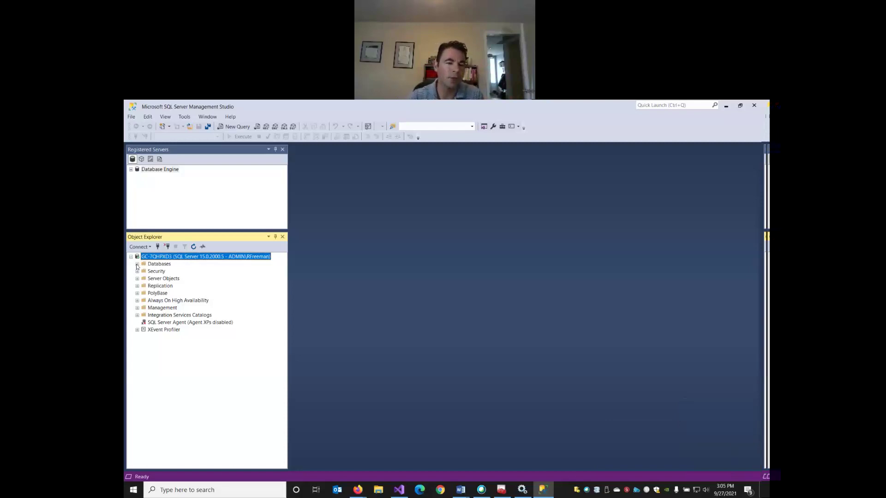
click(137, 265)
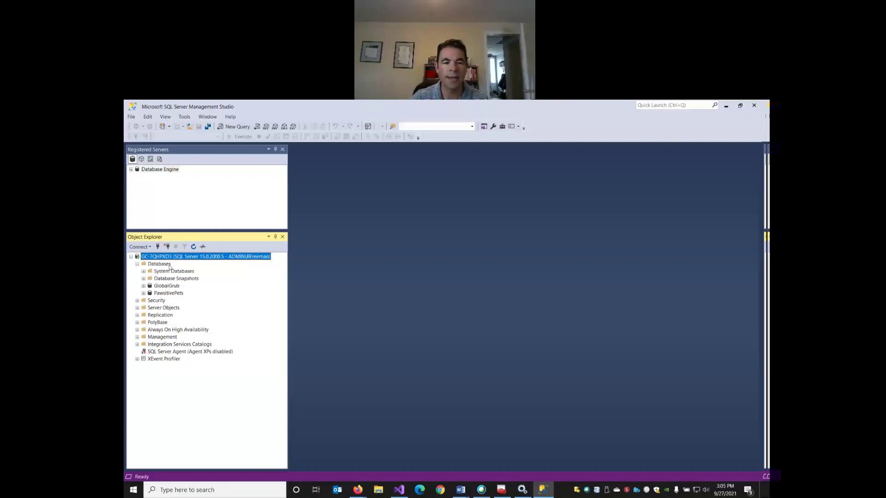
key(Down)
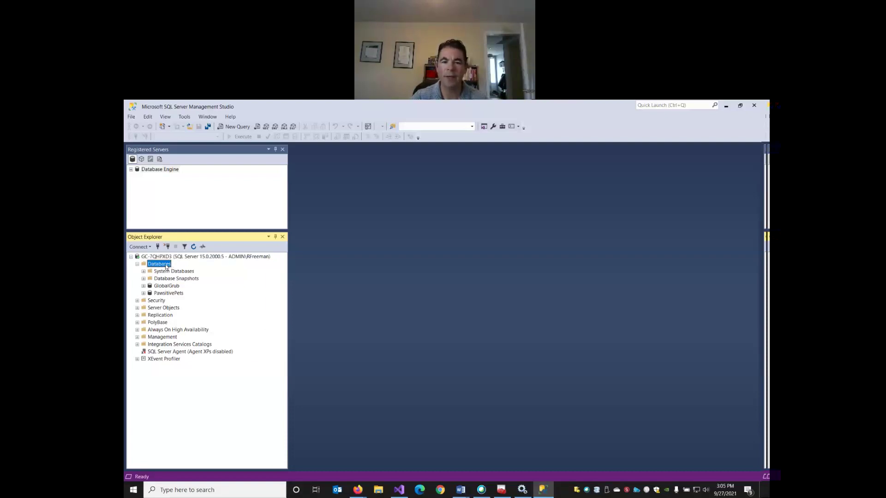
right_click(166, 267)
click(228, 270)
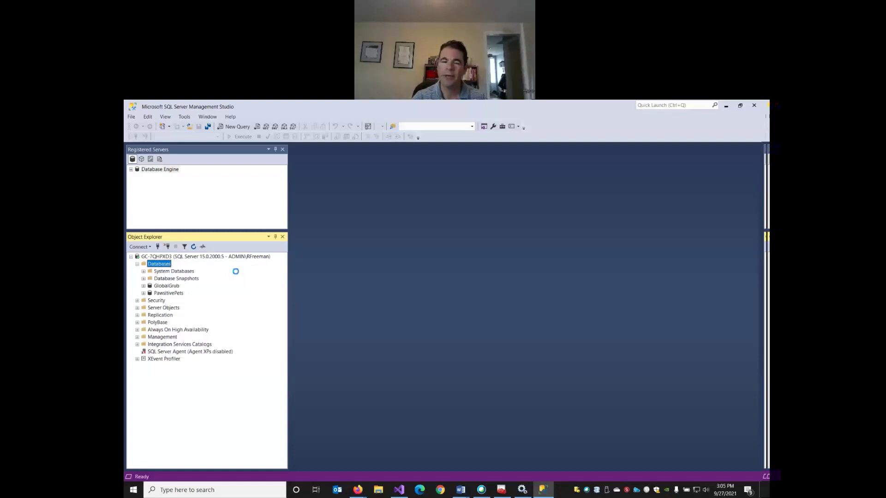
text(TheLastChapter)
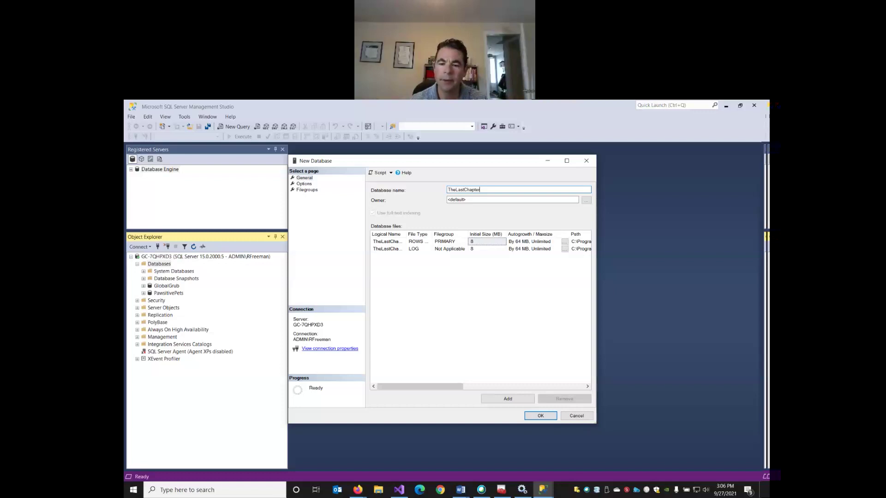
click(546, 418)
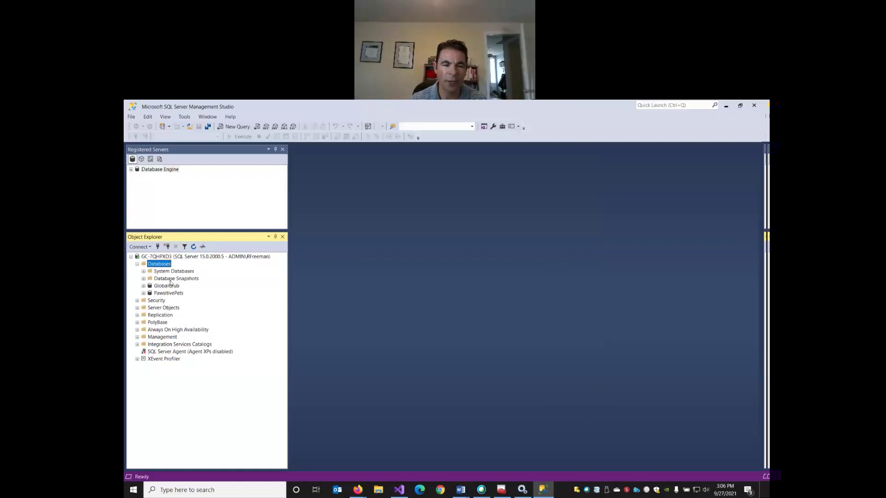
Refresh Object Explorer's Databases folder so TheLastChapter is listed with GlobalGrub and PawsitivePets.
click(194, 247)
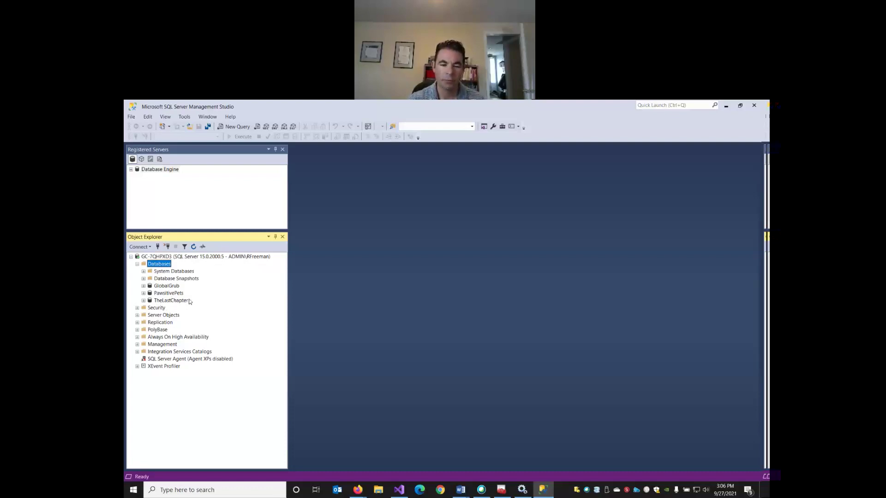
mouse_move(360, 493)
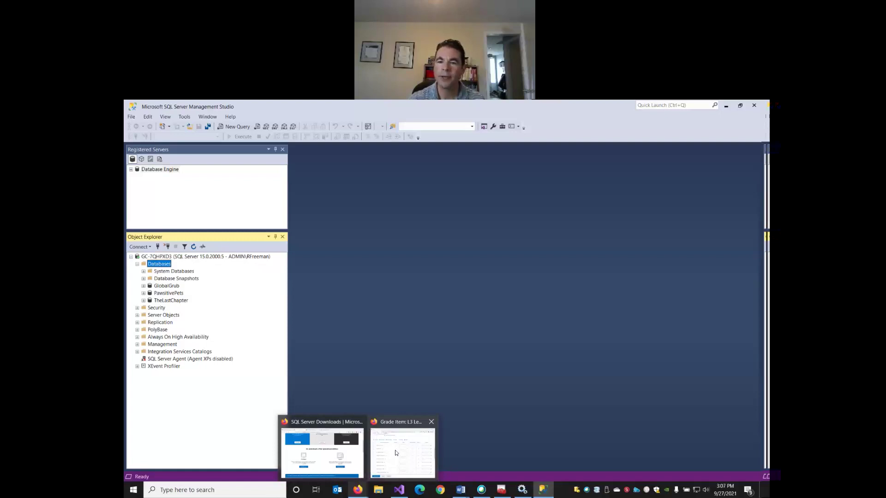
In a new Firefox tab, load the Azure for Students page from the 'azure' address suggestions.
click(322, 450)
click(740, 105)
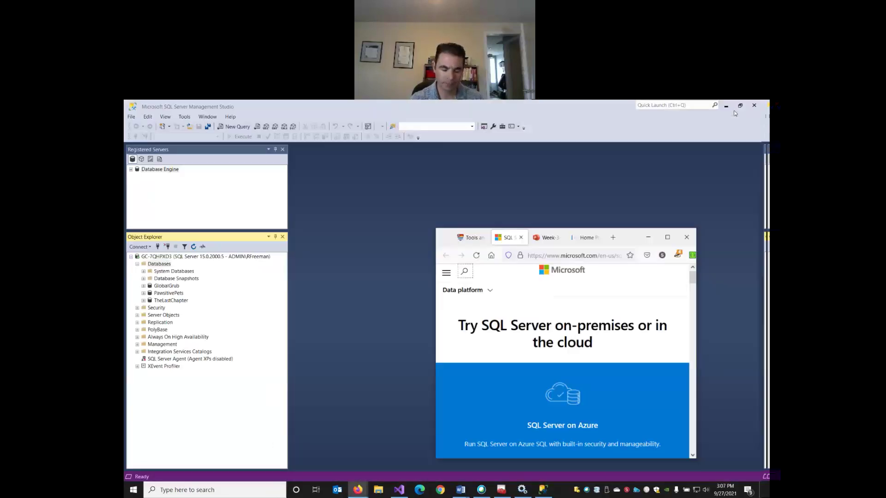
click(619, 243)
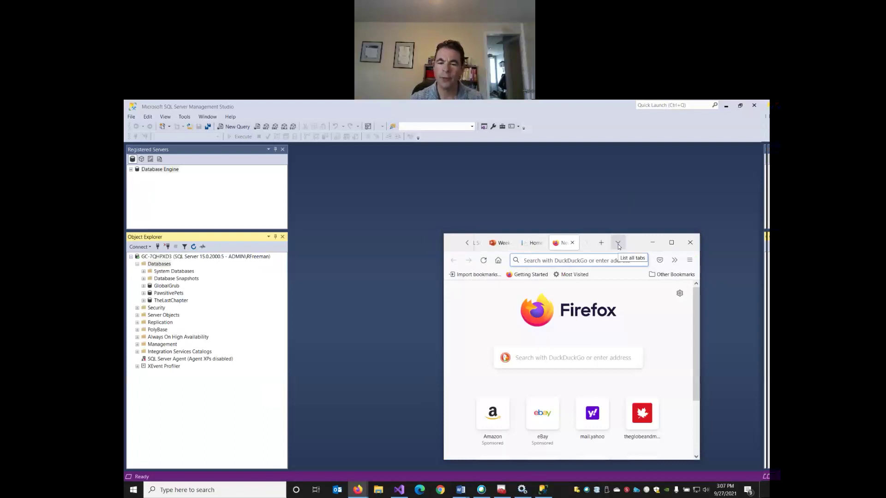
text(azure)
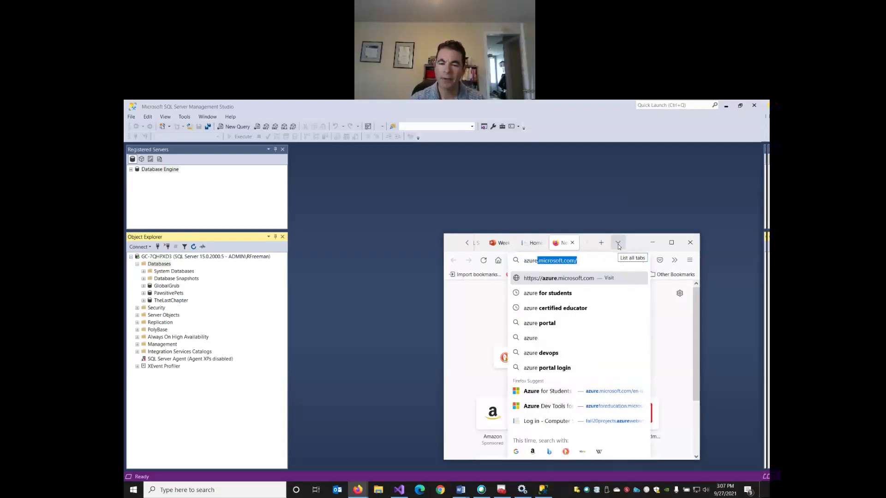
key(Down)
key(Down)
key(Down)
key(Down)
key(Down)
key(Down)
key(Down)
key(Down)
key(Up)
key(Return)
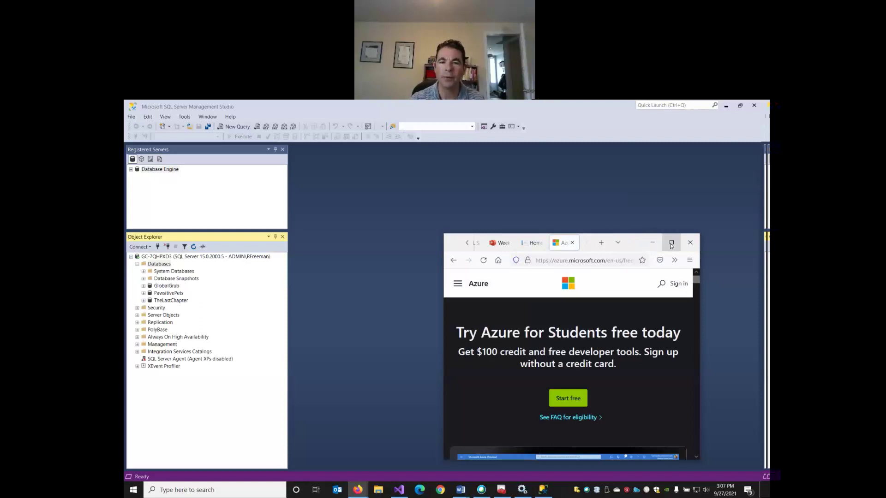
Highlight the $100 credit offer and try the Start free student signup.
click(671, 244)
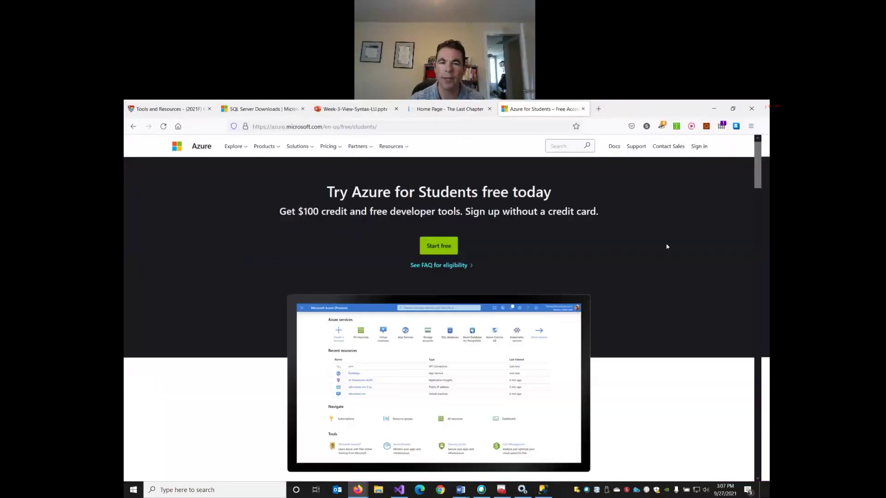
click(525, 131)
key(ctrl+c)
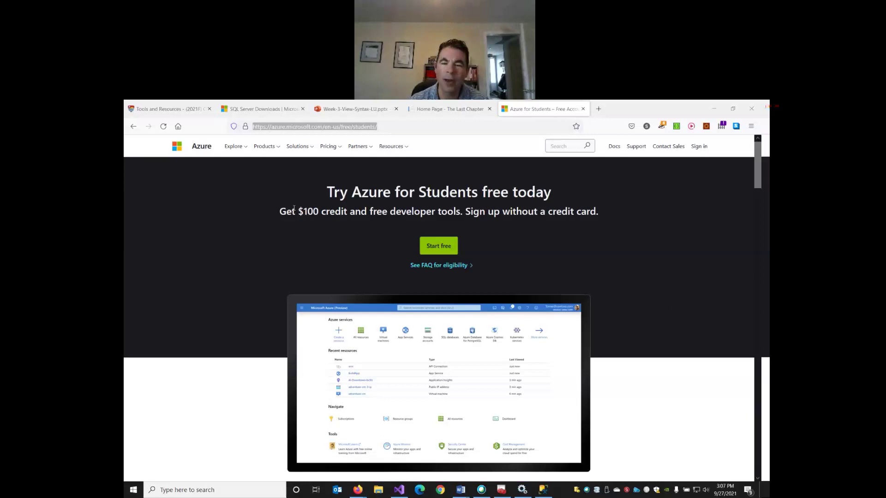
drag(300, 212, 350, 211)
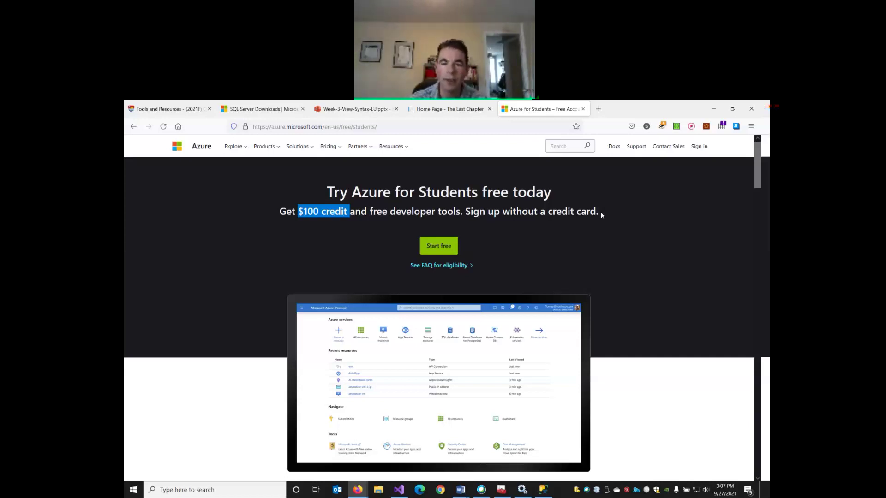
click(439, 246)
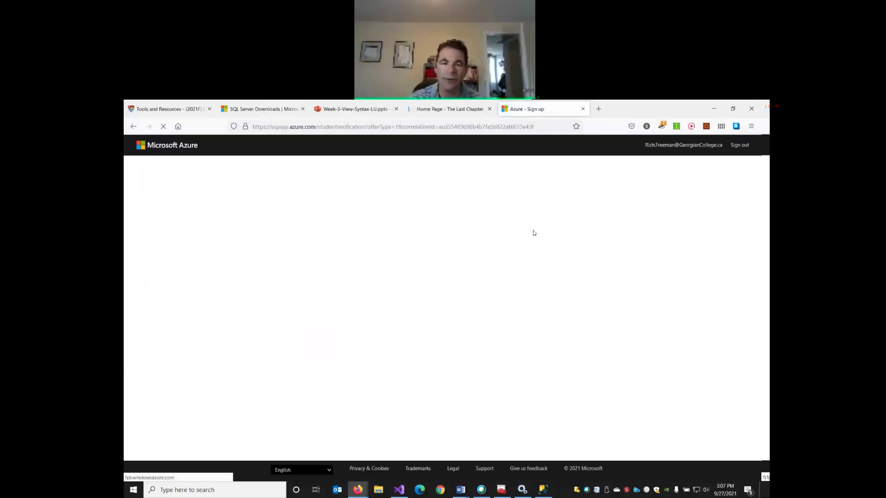
Go back to the Azure for Students page, select its address, and open a new private window.
click(732, 109)
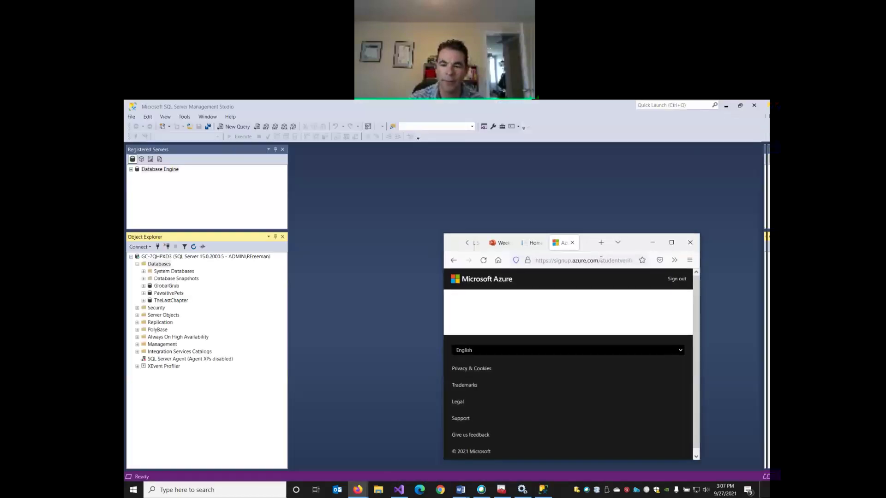
click(453, 261)
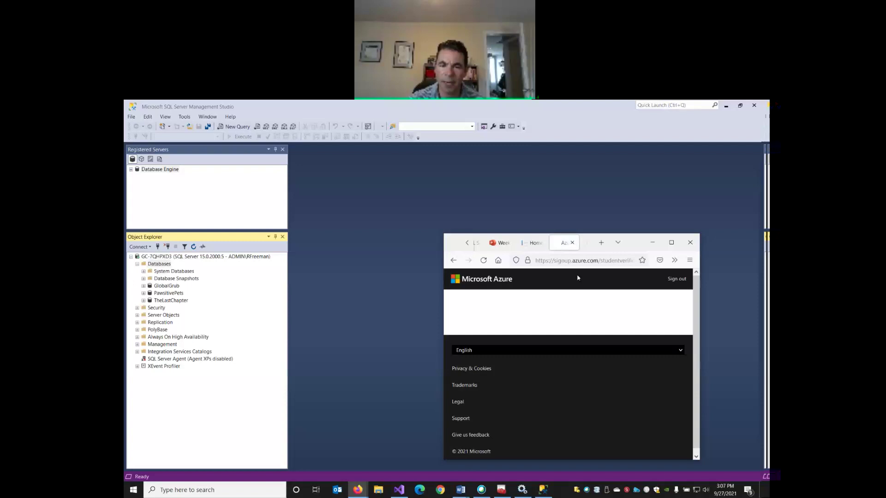
drag(453, 261, 477, 312)
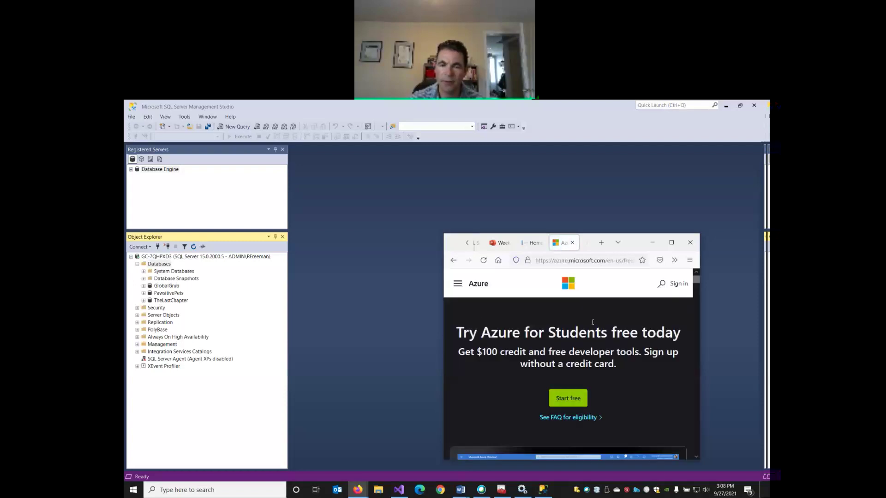
click(574, 261)
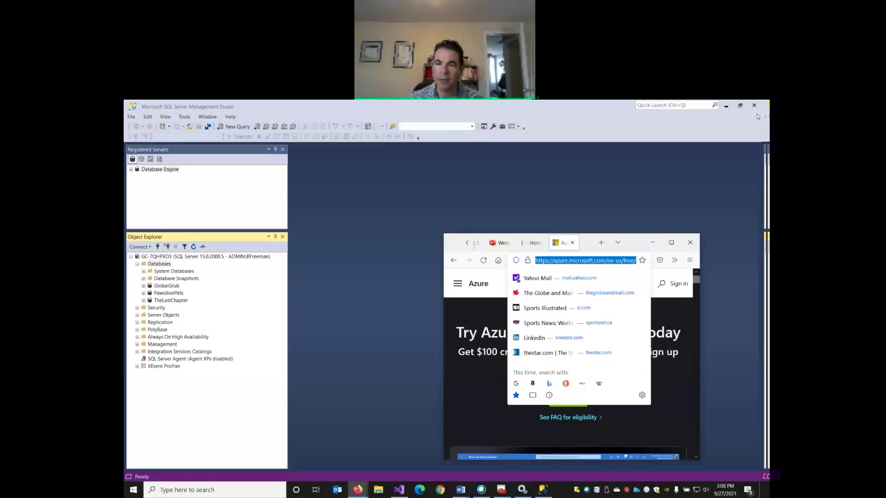
click(690, 260)
click(642, 323)
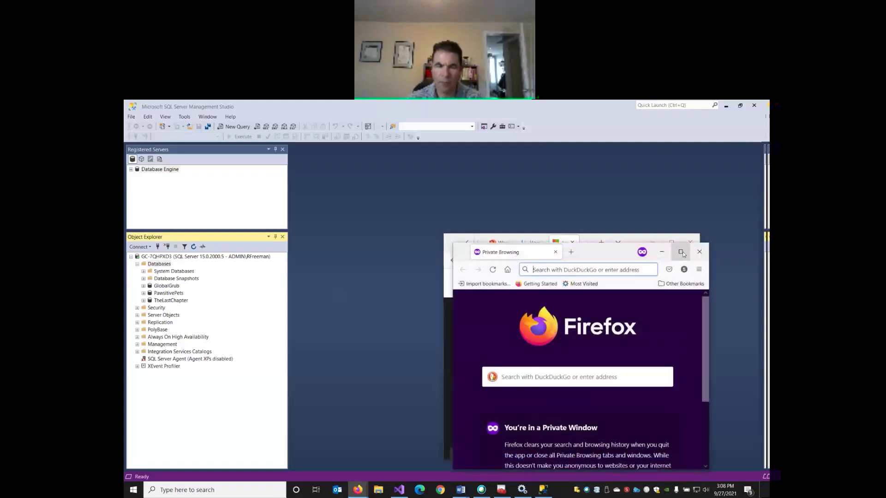
Load the Azure for Students address in the private window and try Start free, then close that window.
click(681, 252)
key(ctrl+v)
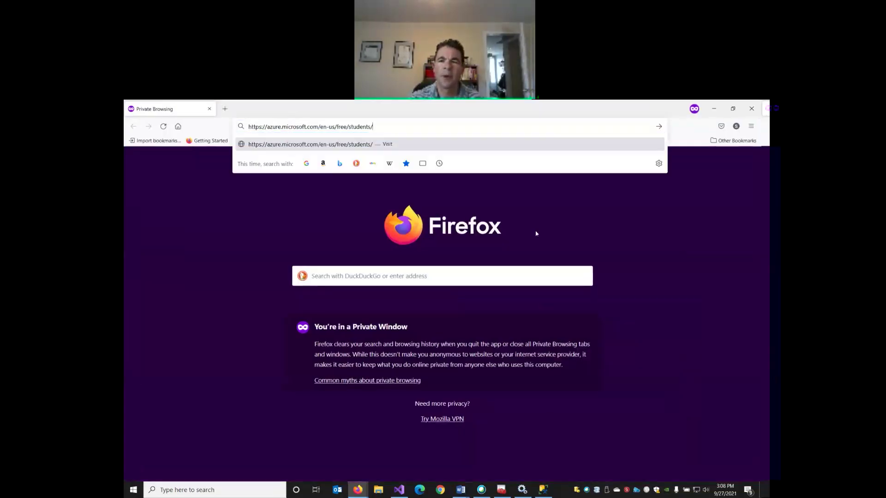
key(Return)
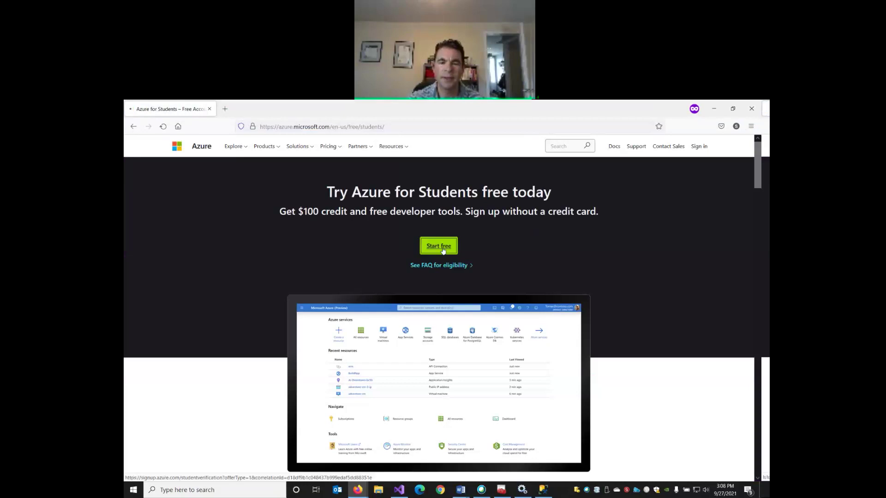
click(439, 246)
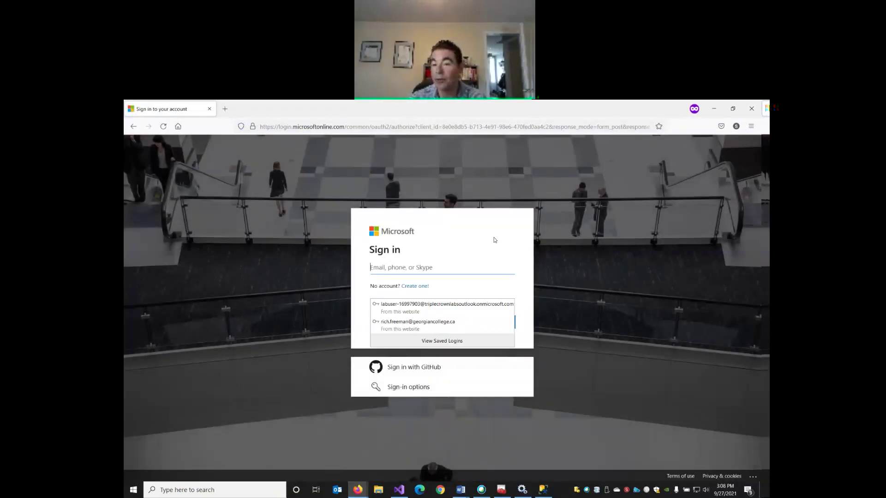
click(494, 240)
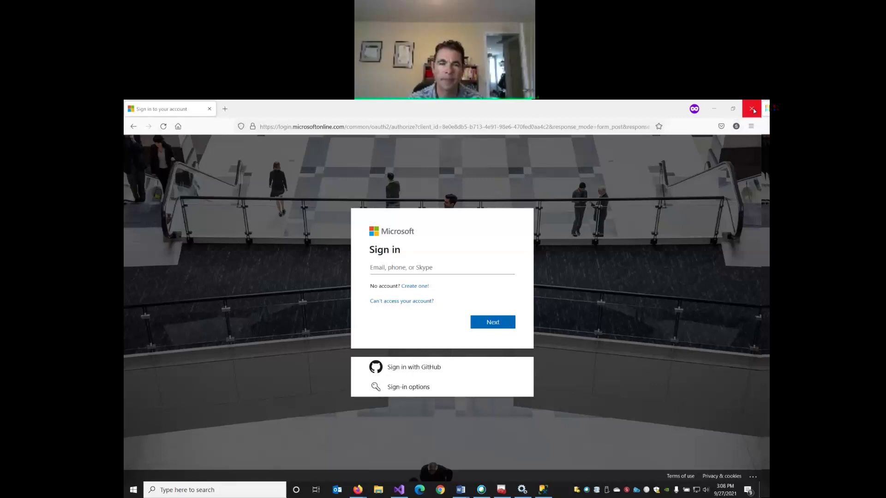
click(752, 108)
click(671, 242)
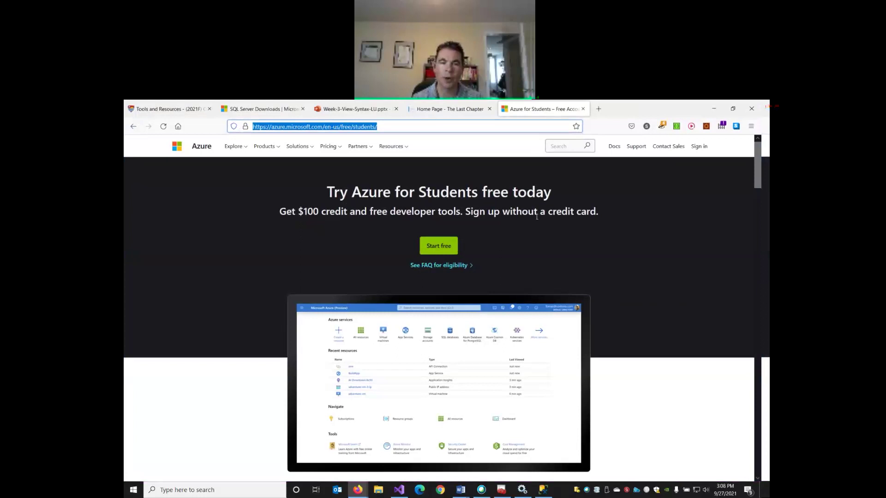
Load portal.azure.com by typing 'portal' in the address bar, then open a new tab.
text(portal)
key(Return)
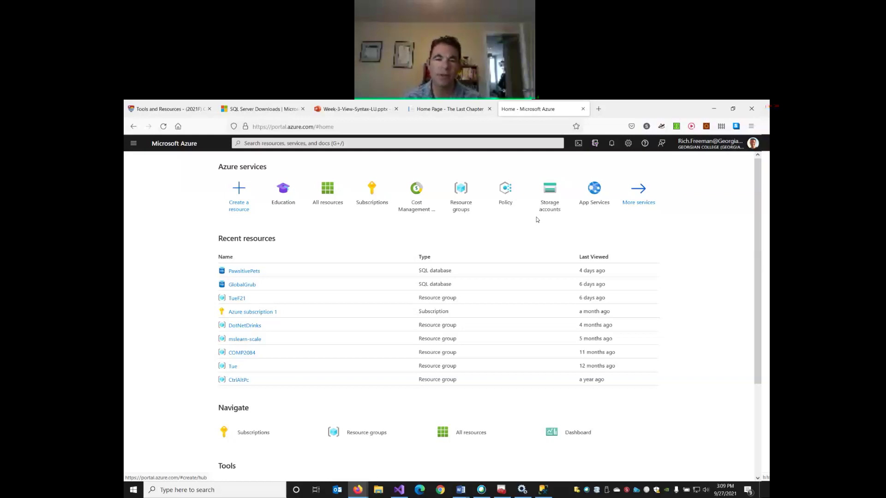
click(733, 108)
click(607, 245)
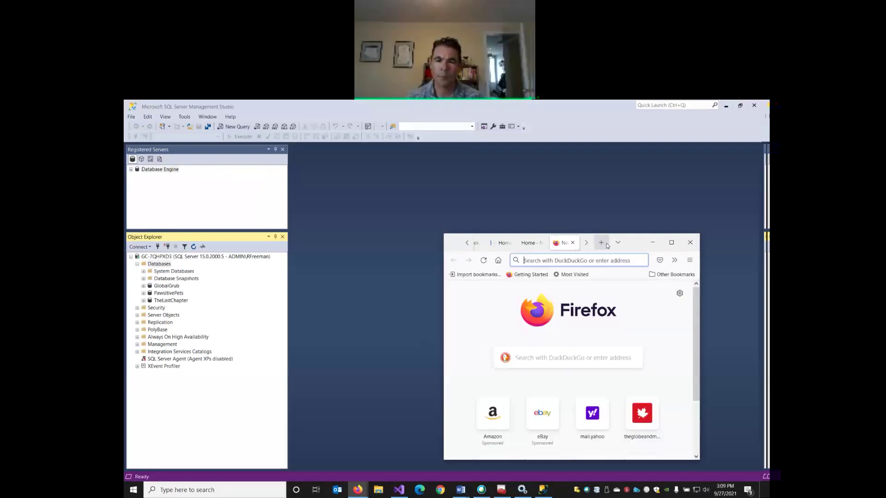
Search 'msft stock price' and open the MarketWatch MSFT quote page.
text(msft stock price)
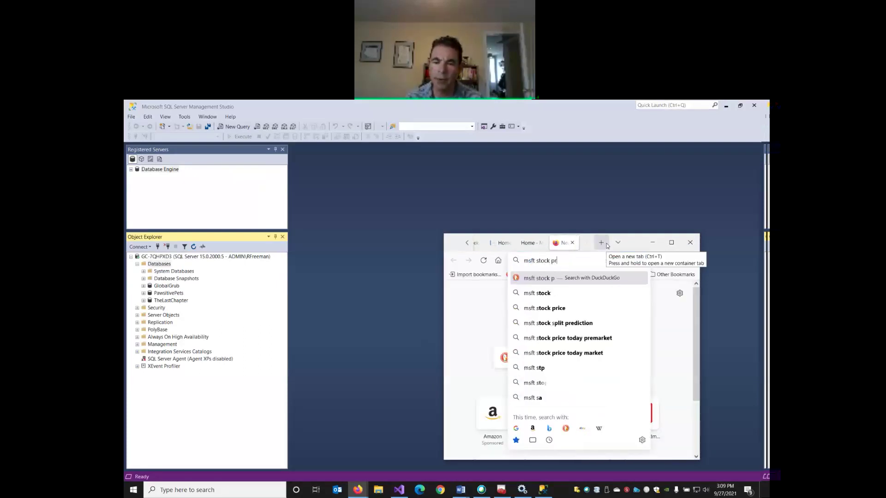
key(Return)
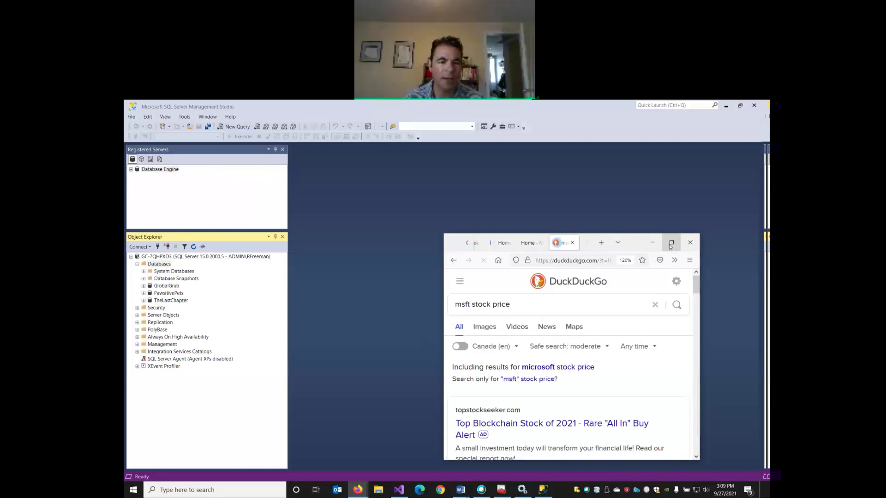
click(671, 242)
scroll(504, 249, down, 5)
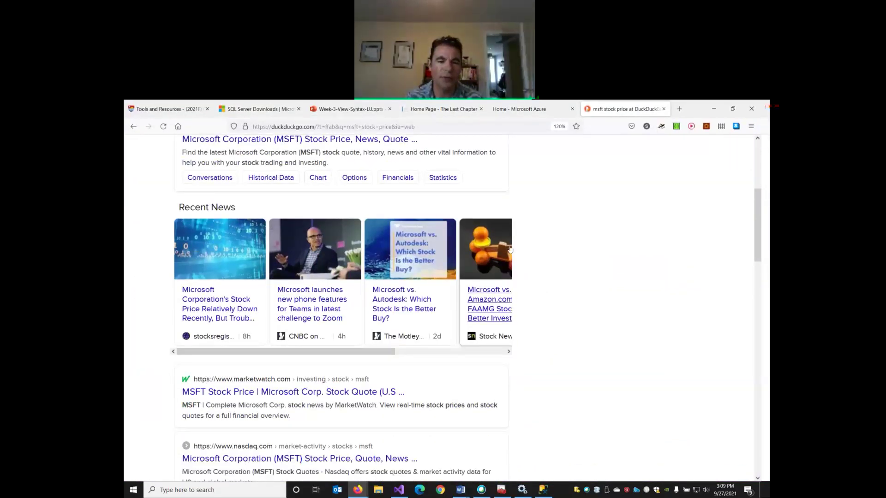
scroll(510, 249, down, 1)
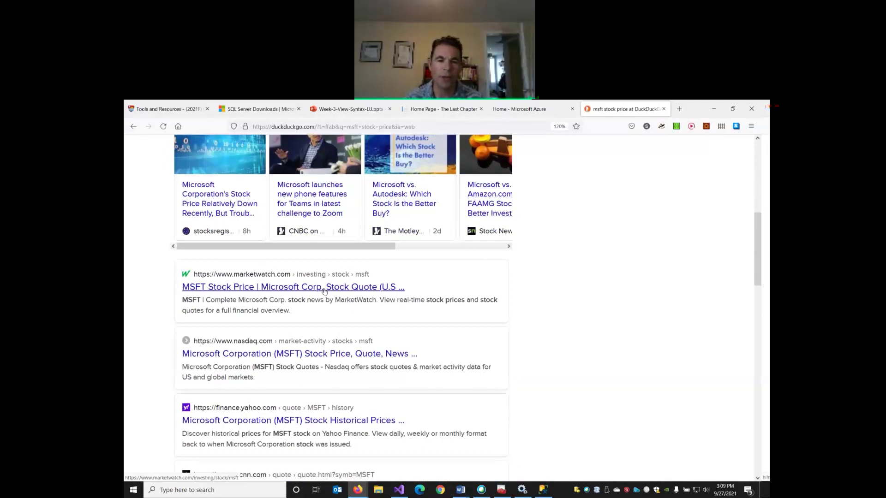
click(325, 288)
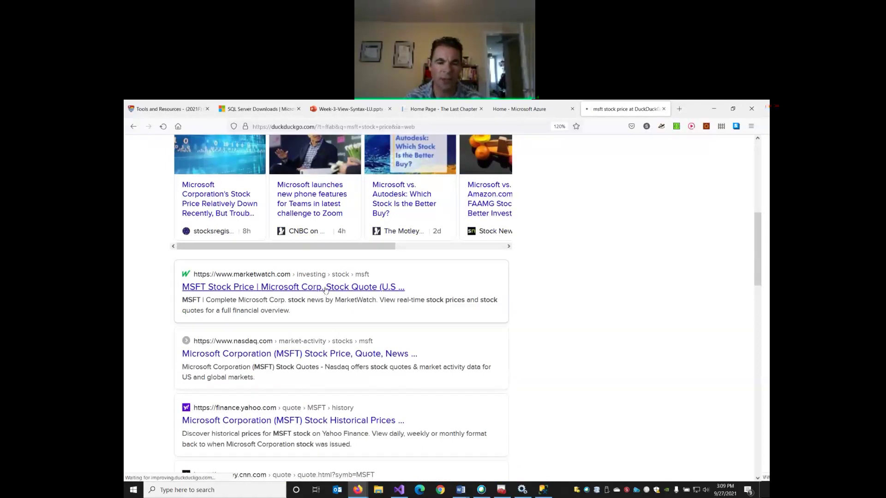
Set the MSFT price chart to 3Y, then return to the Azure home tab.
scroll(381, 257, down, 2)
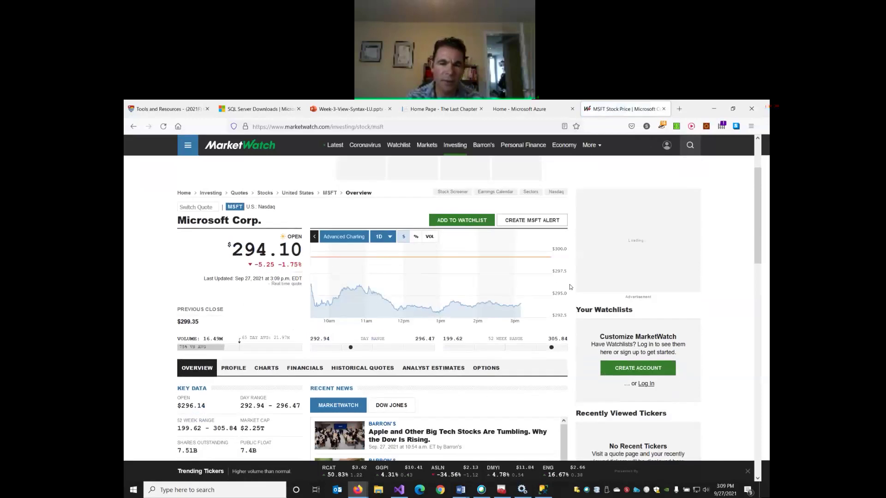
click(390, 236)
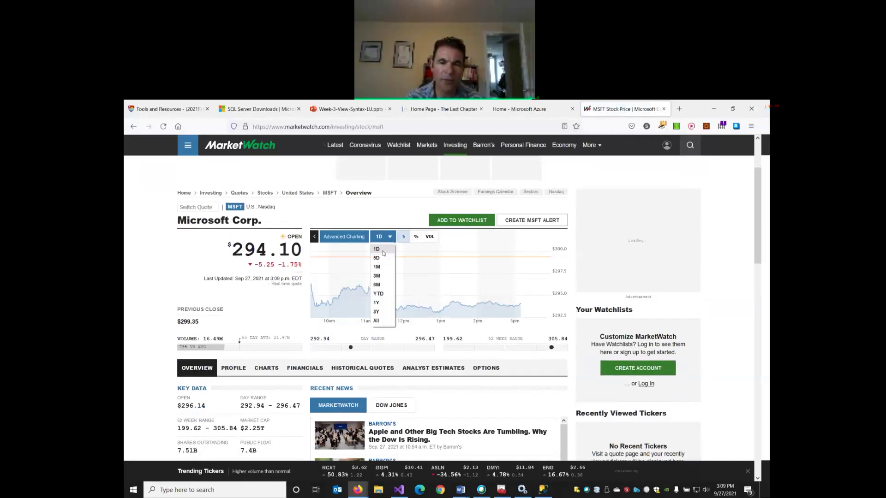
click(376, 311)
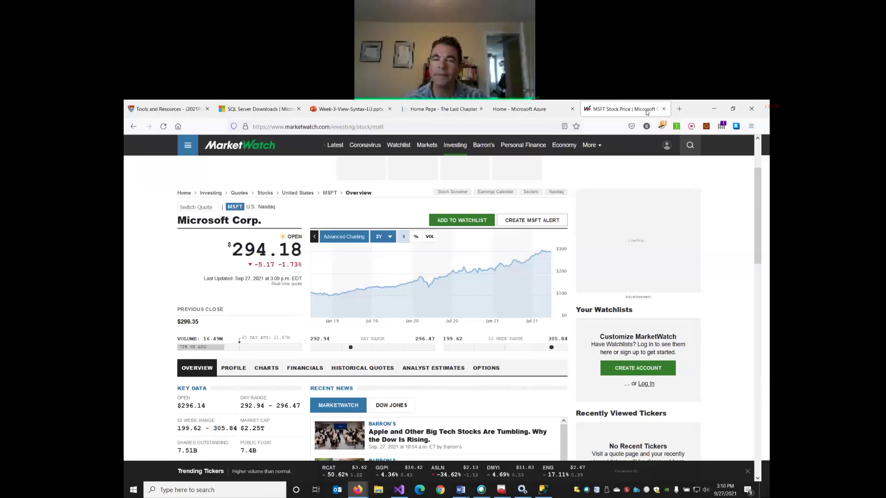
click(732, 108)
click(528, 243)
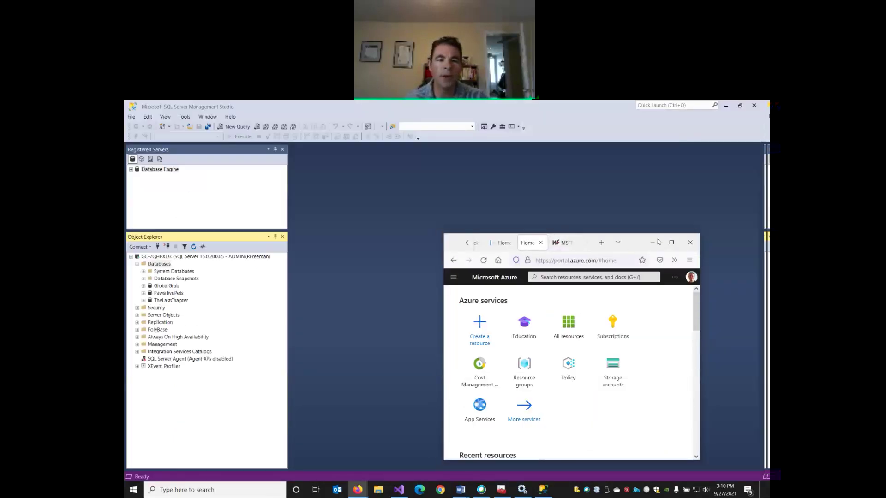
Open Create a resource and browse AI + Machine Learning, Analytics, Blockchain and Databases.
click(672, 242)
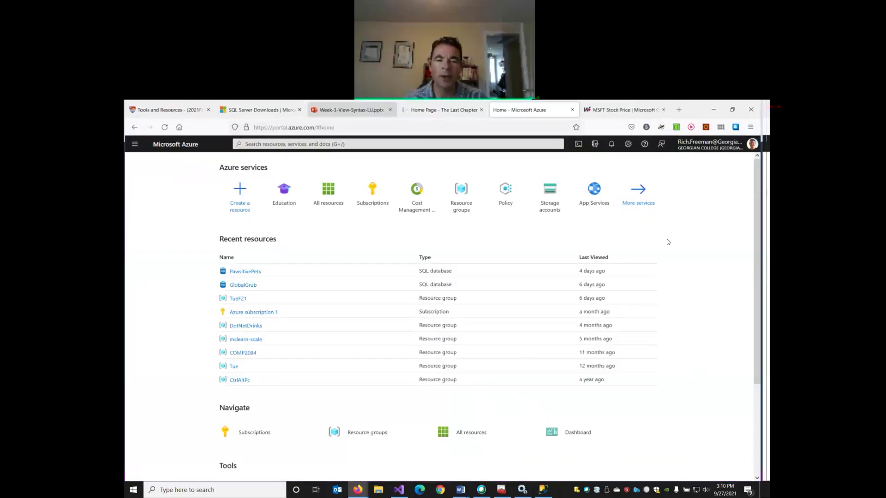
click(238, 199)
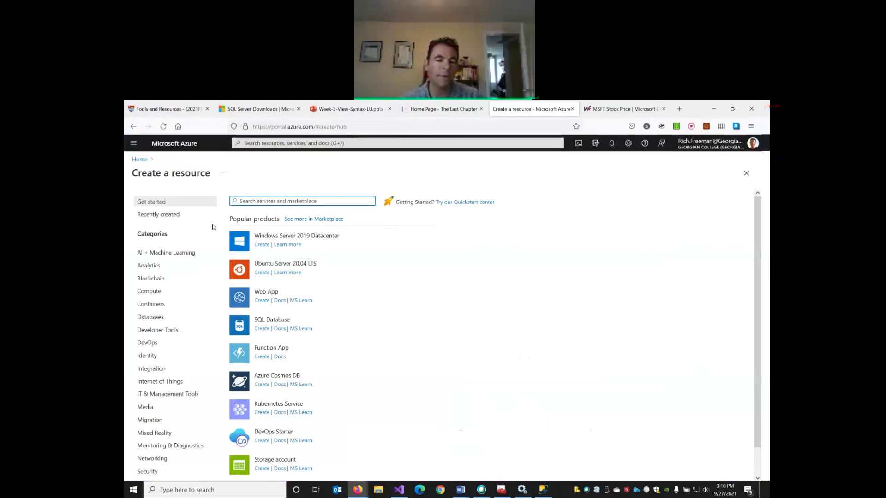
scroll(210, 228, down, 1)
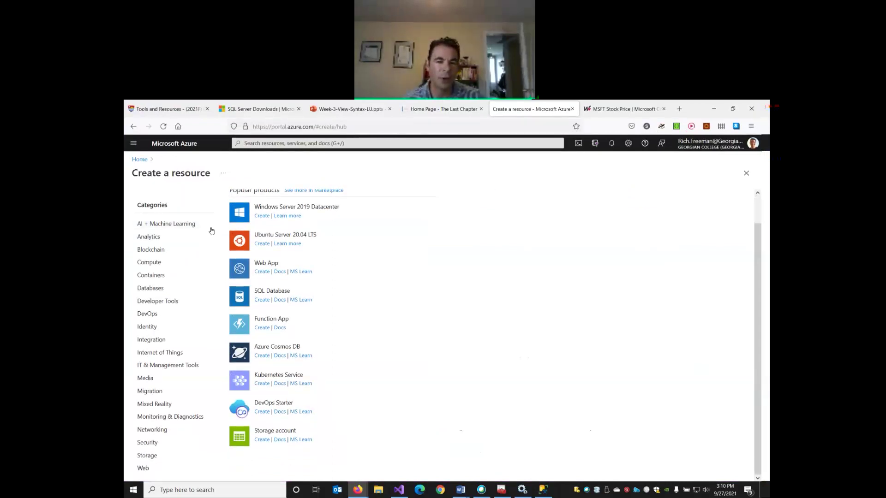
click(169, 225)
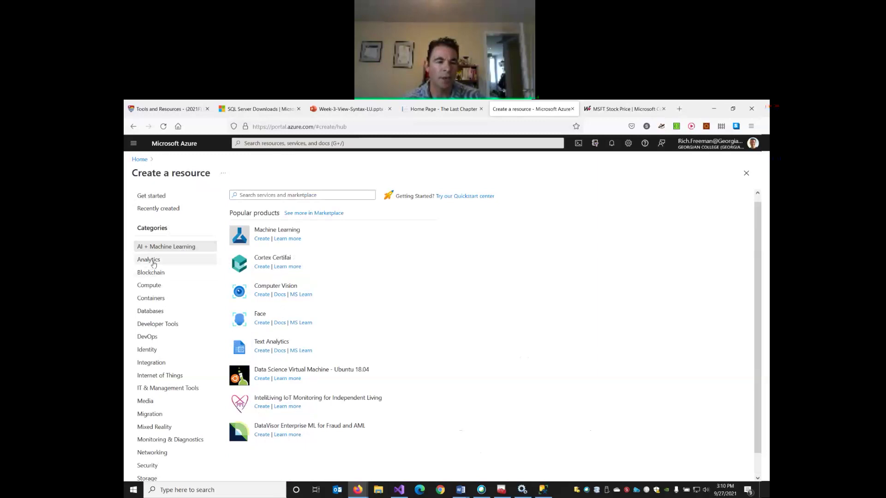
click(154, 262)
click(158, 274)
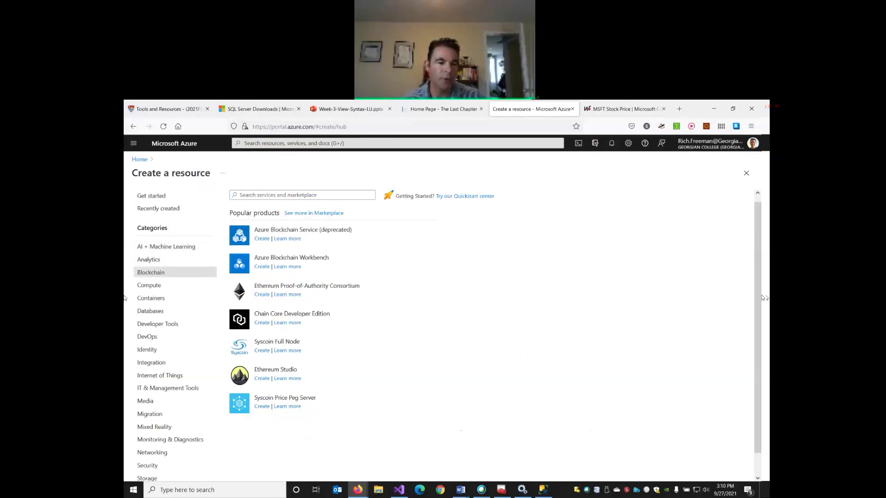
click(152, 312)
Browse Internet of Things, Media, Monitoring & Diagnostics, Networking and Web, then return to Databases.
scroll(214, 322, down, 1)
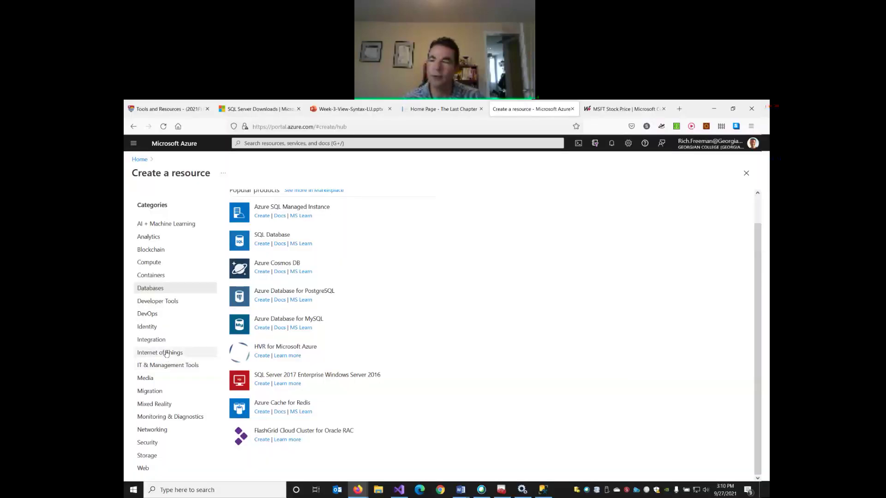
click(166, 354)
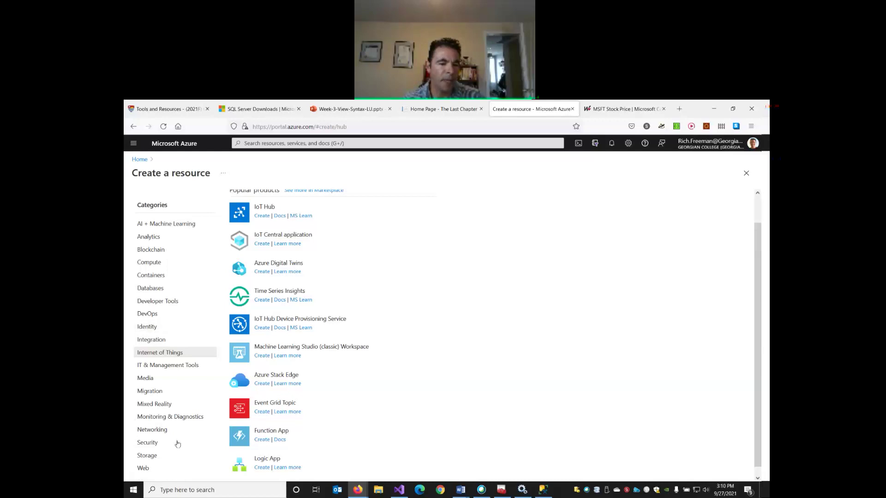
click(146, 378)
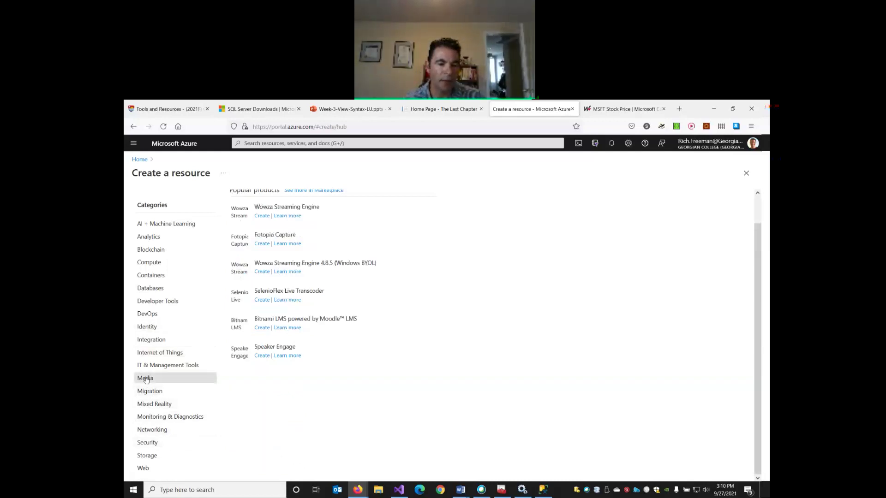
click(152, 417)
click(147, 430)
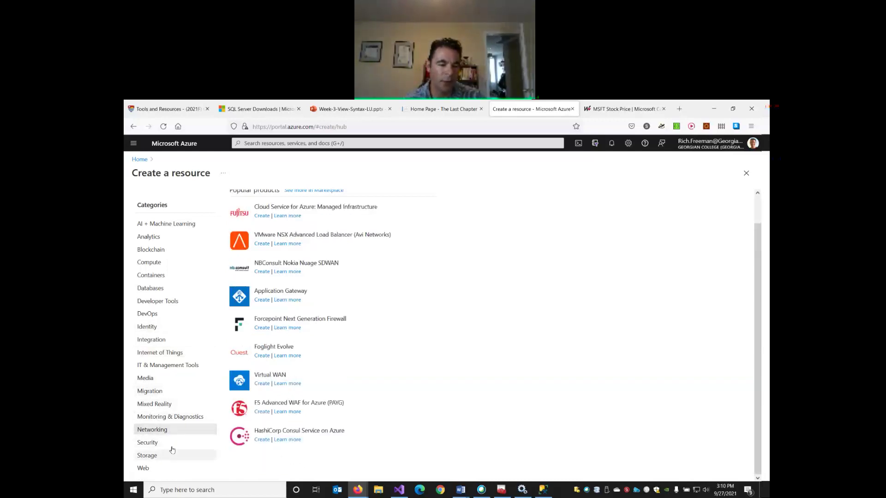
click(156, 472)
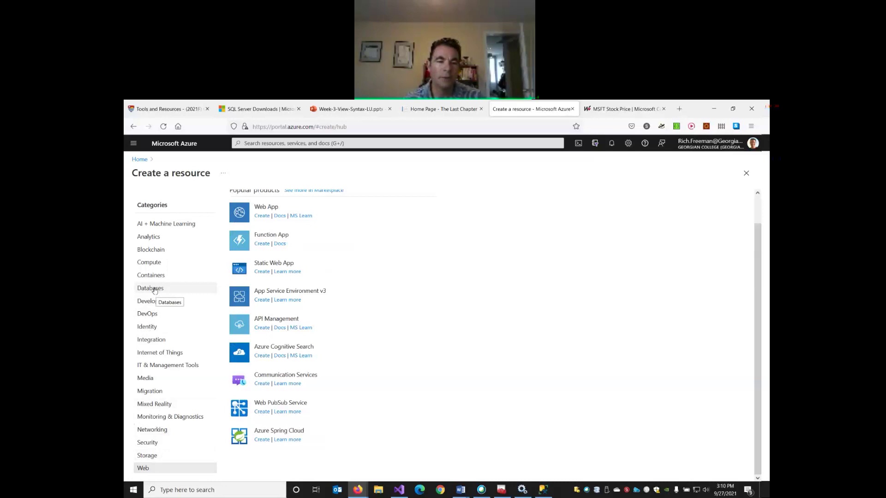
click(155, 290)
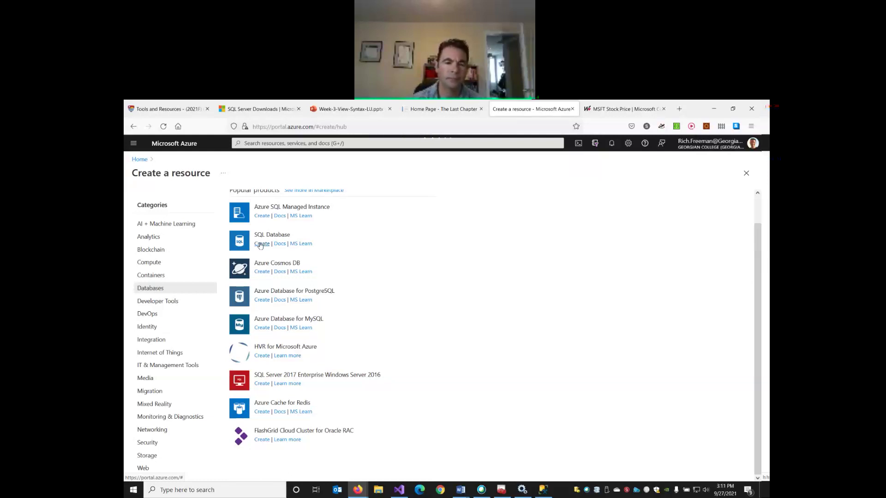
Start a new SQL Database and choose the Azure for Students subscription.
click(261, 244)
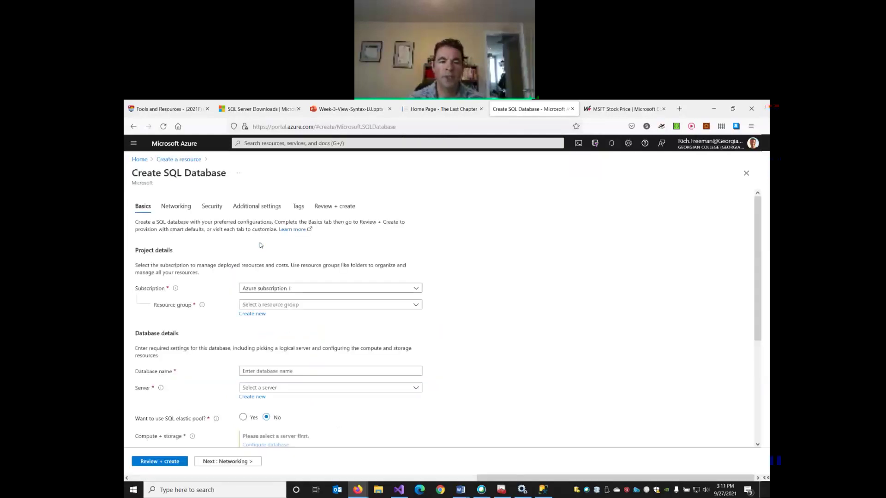
scroll(446, 292, down, 2)
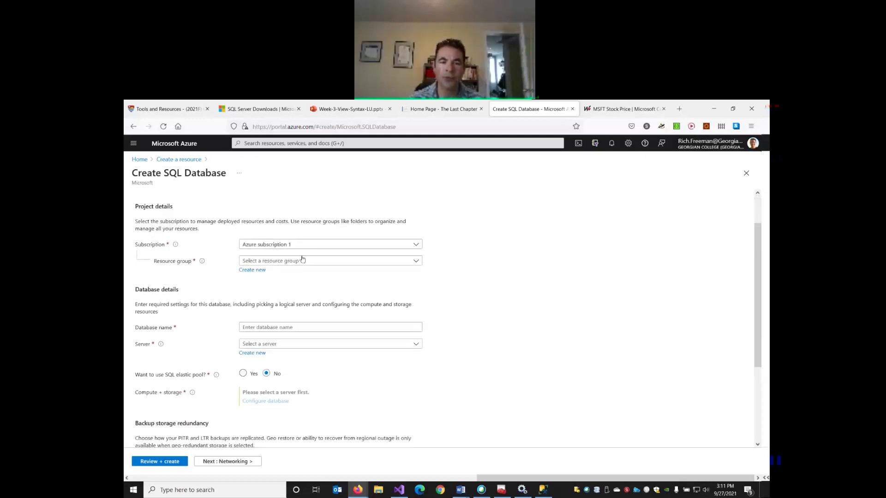
click(353, 251)
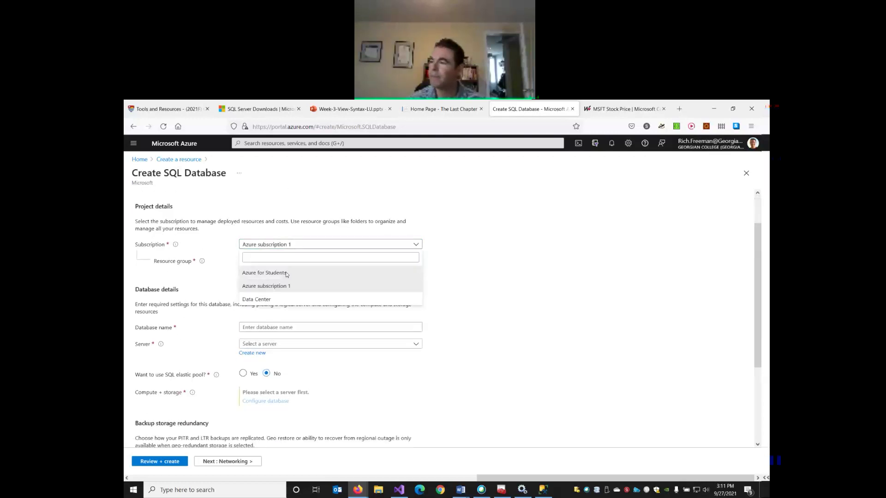
click(286, 274)
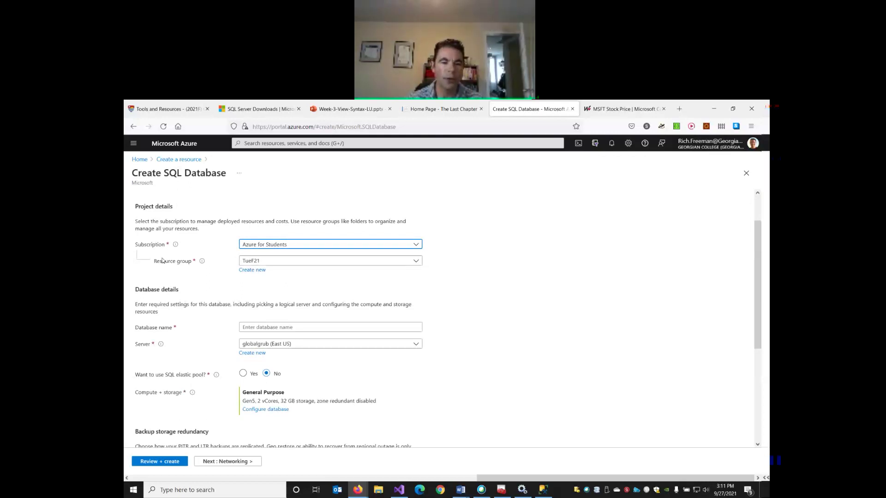
mouse_move(201, 266)
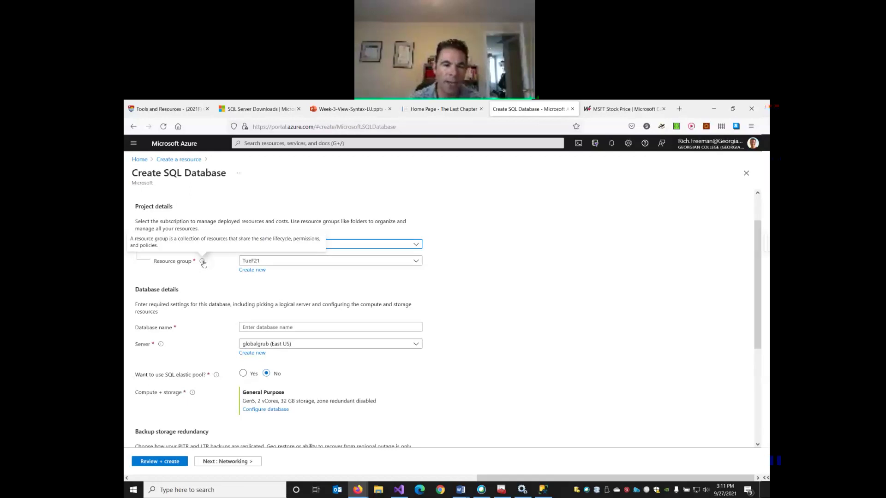
Create a new resource group named MonF21 and scroll to Database details.
click(260, 271)
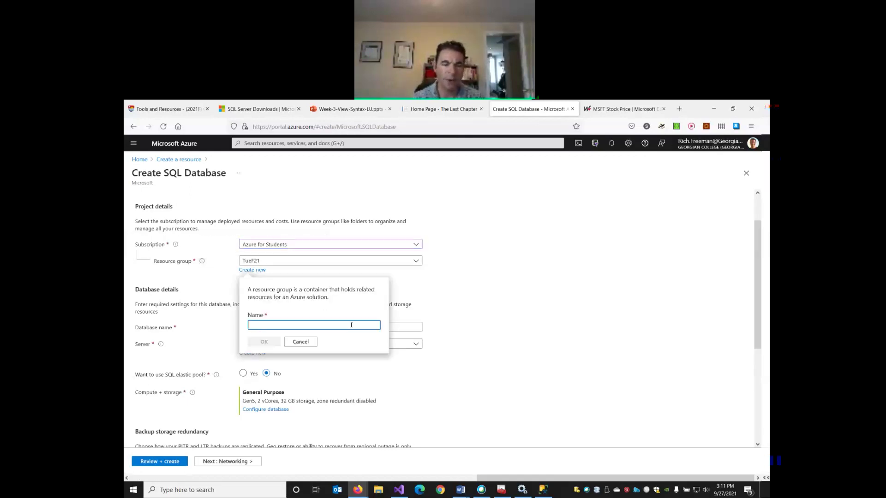
text(MonF21)
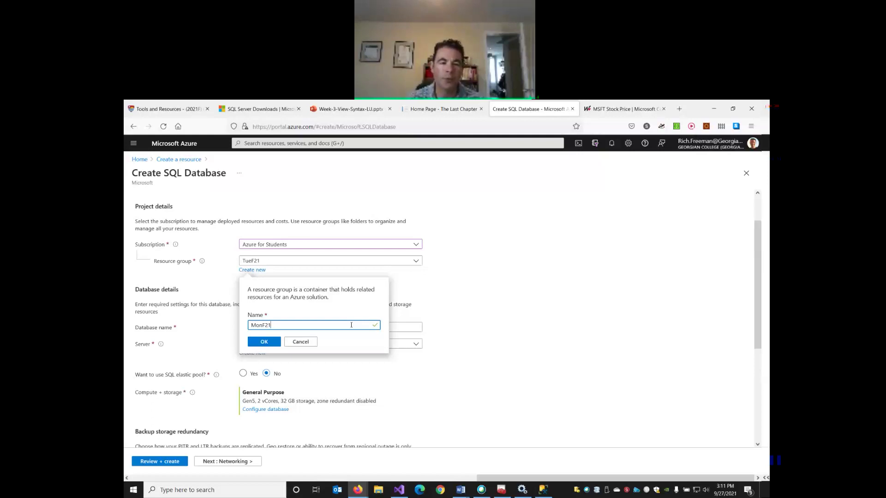
click(264, 344)
scroll(487, 286, down, 2)
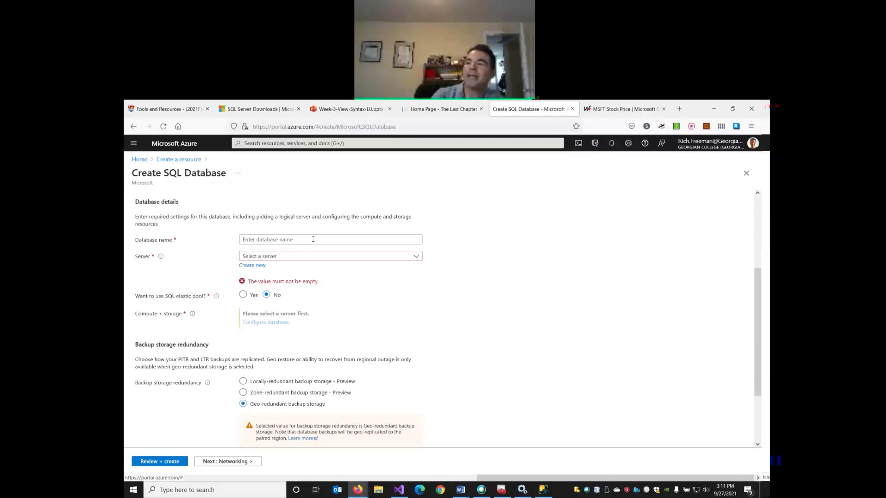
Enter 'thelastchapter' in the Database name field.
click(315, 240)
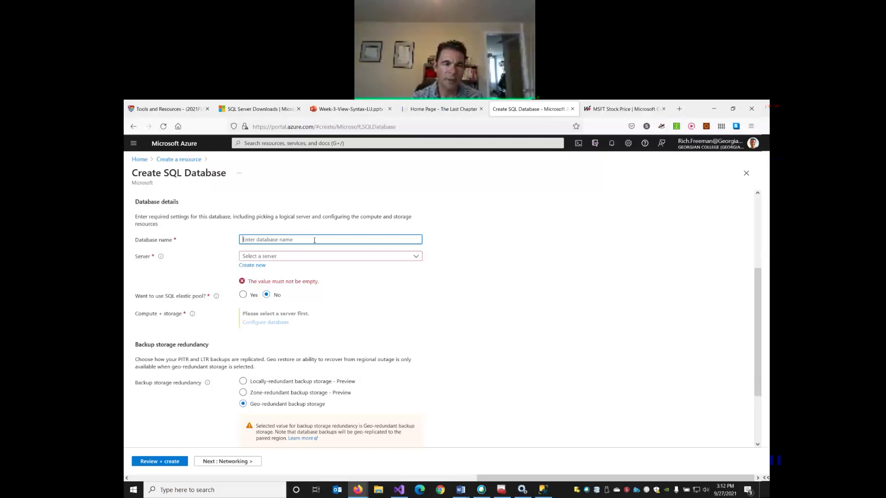
text(thelastch)
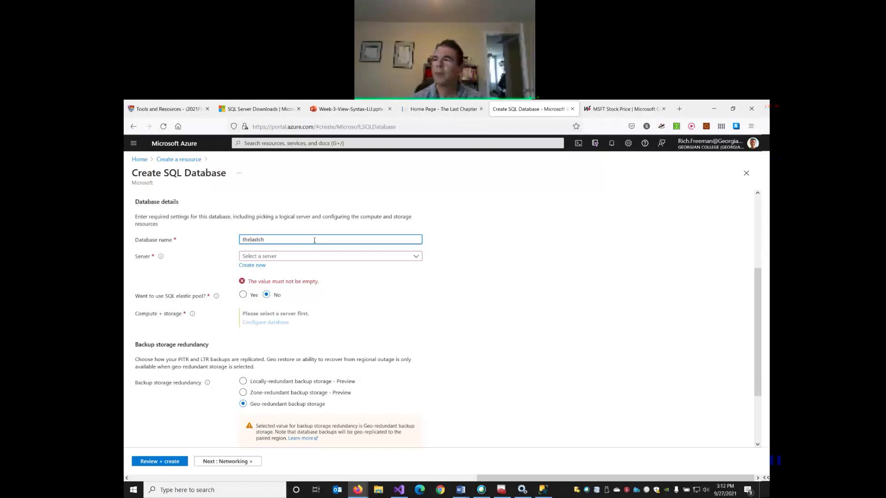
text(apter)
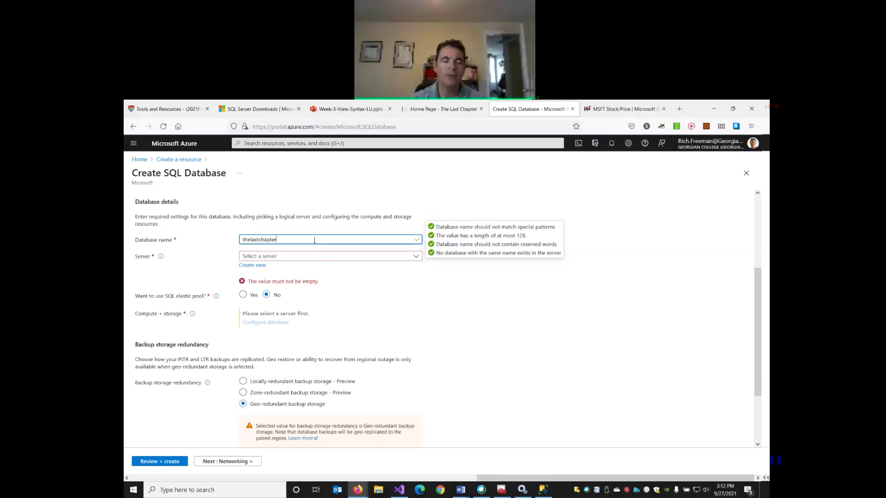
key(Tab)
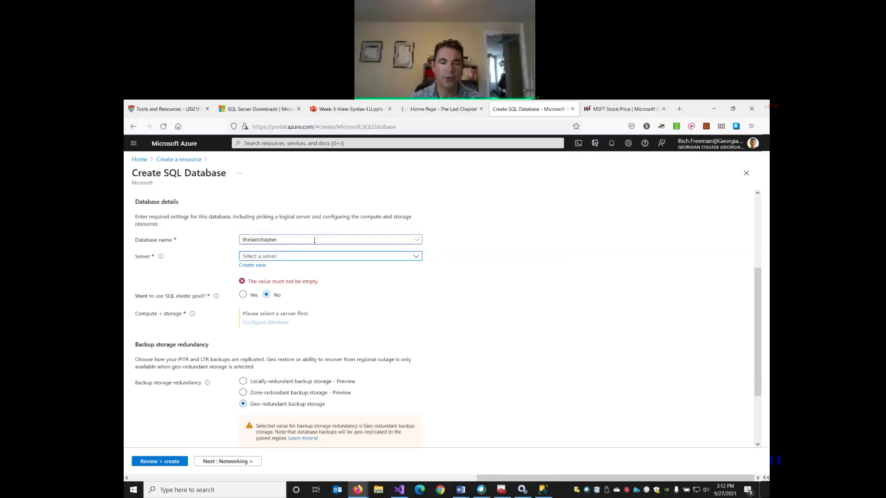
Start a new server and name it thelastchapter.
click(253, 267)
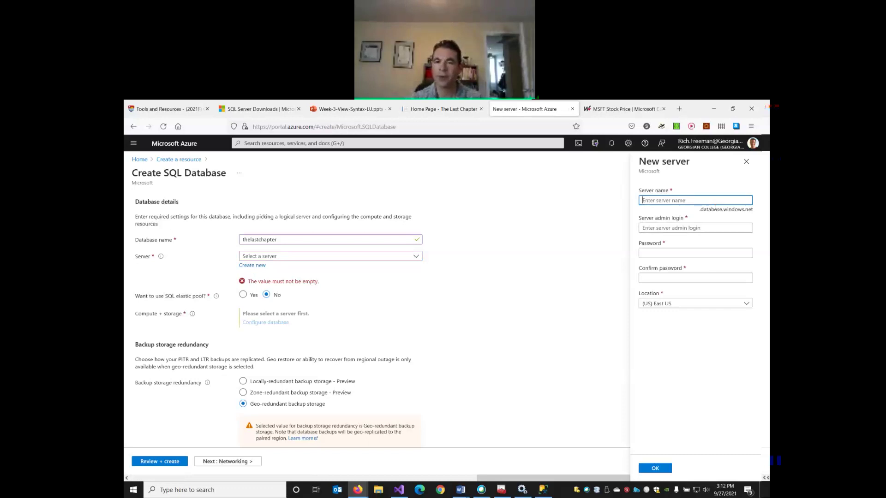
text(thelastchapter)
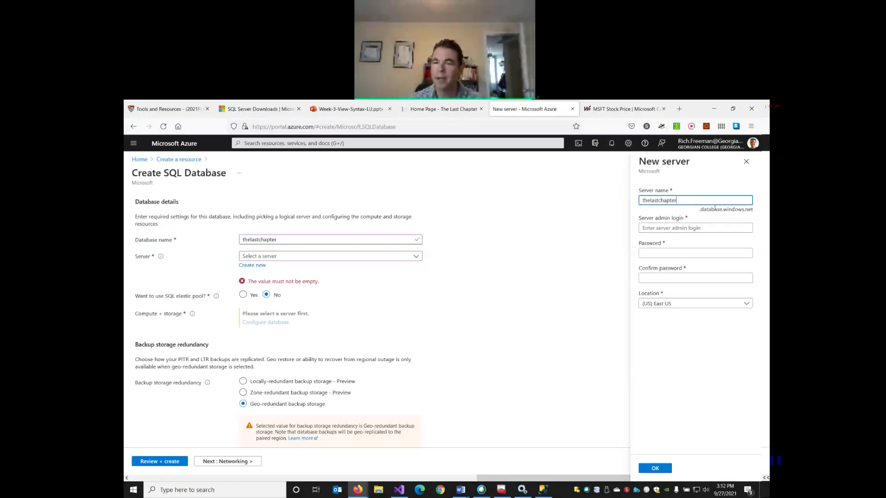
click(575, 232)
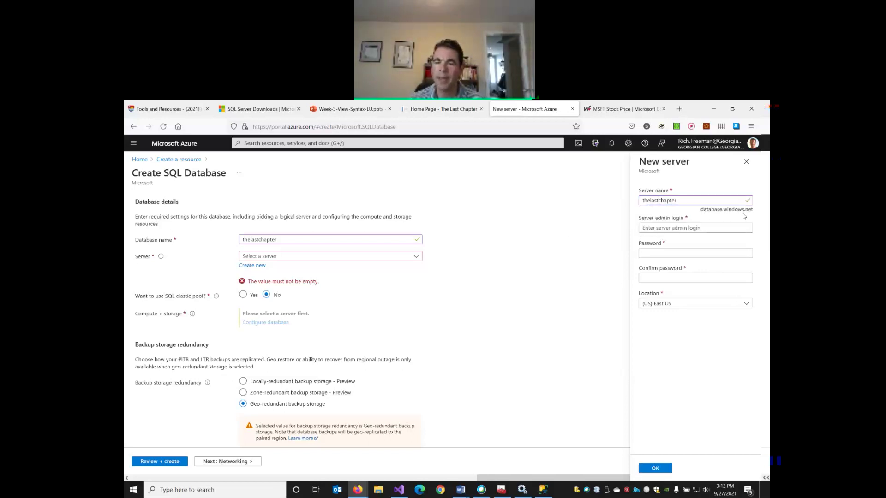
drag(681, 198, 610, 195)
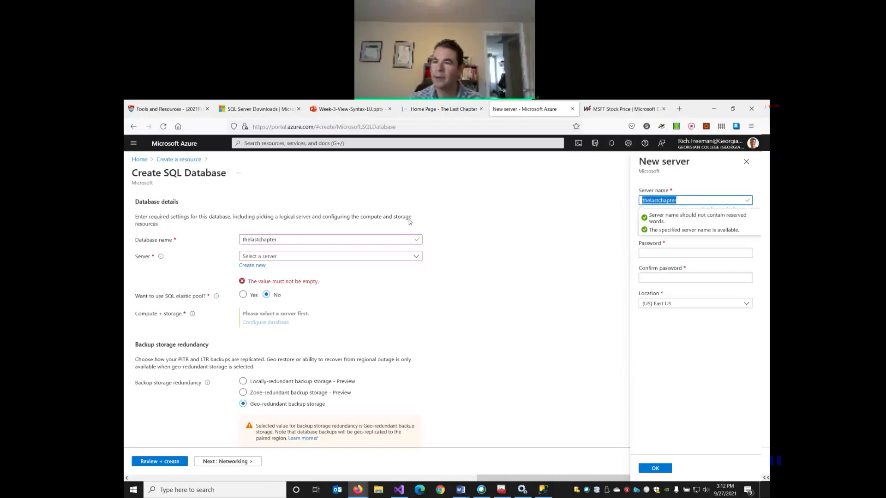
click(691, 229)
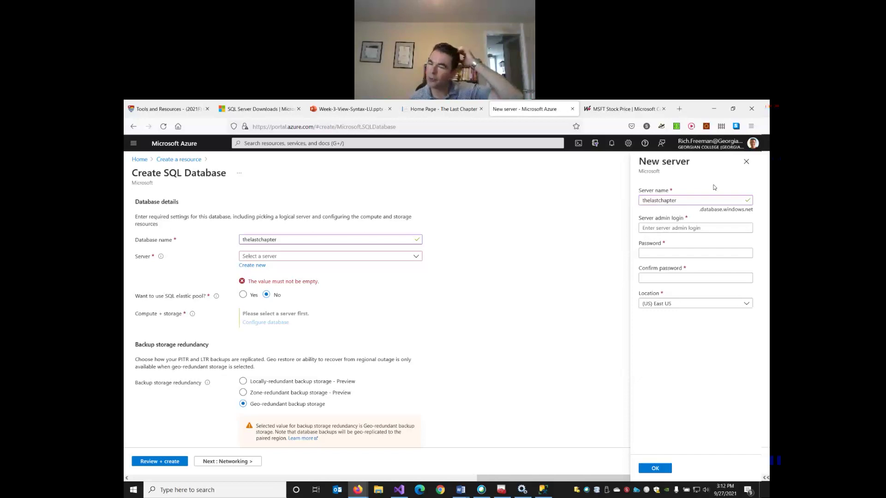
Enter the server admin login, a password and the matching confirmation password.
click(693, 228)
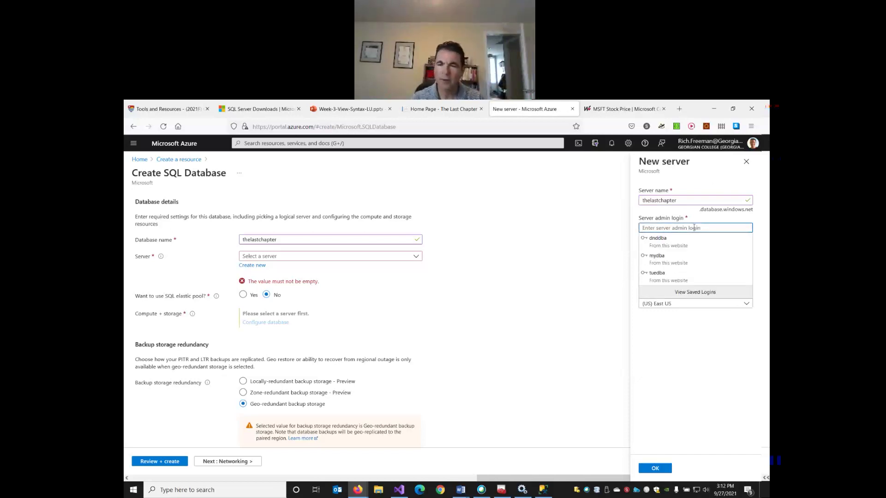
text(mondba)
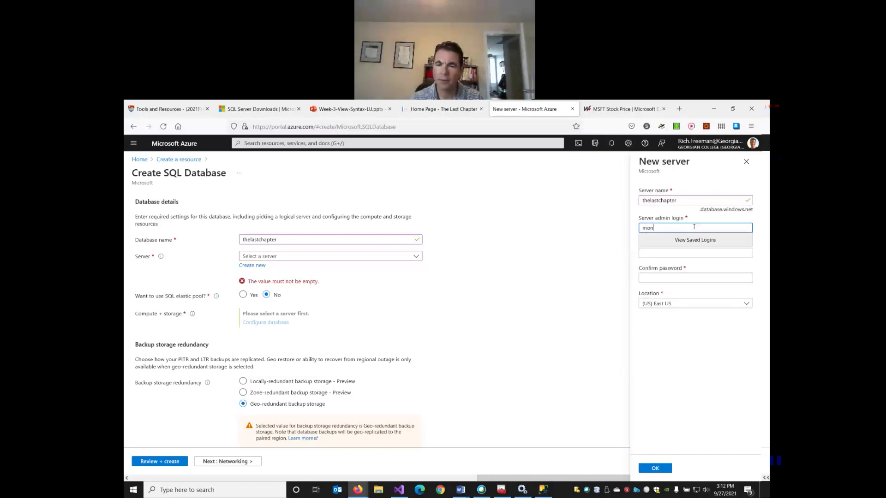
key(Tab)
text(••••••••)
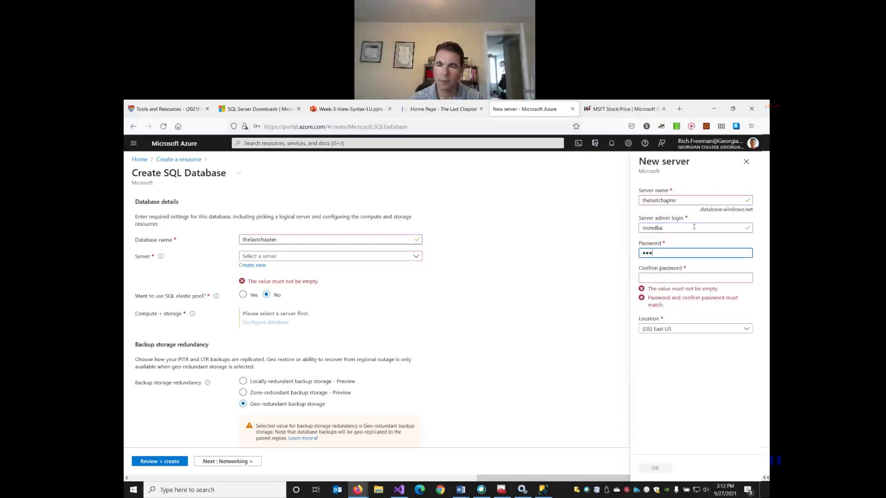
key(Tab)
text(•••••••)
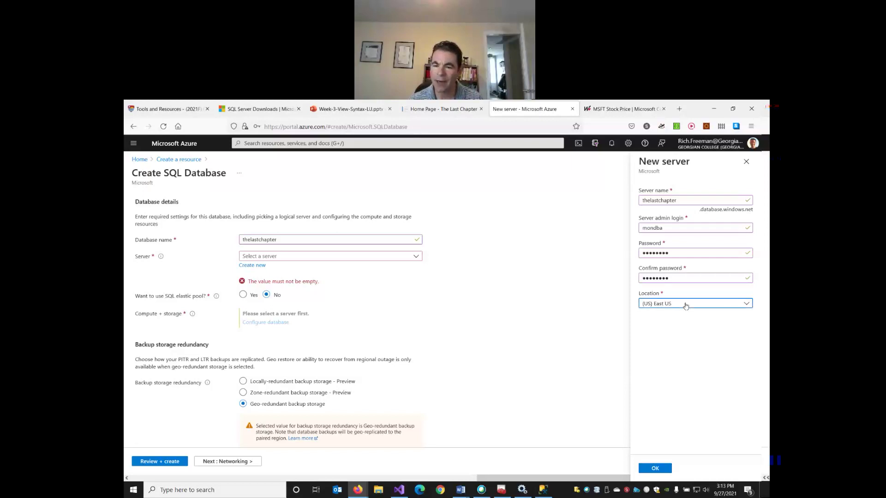
Keep the server location at (US) East US, then bring up File Explorer on This PC.
click(686, 306)
mouse_move(748, 347)
mouse_down()
mouse_move(746, 421)
mouse_move(747, 345)
mouse_up()
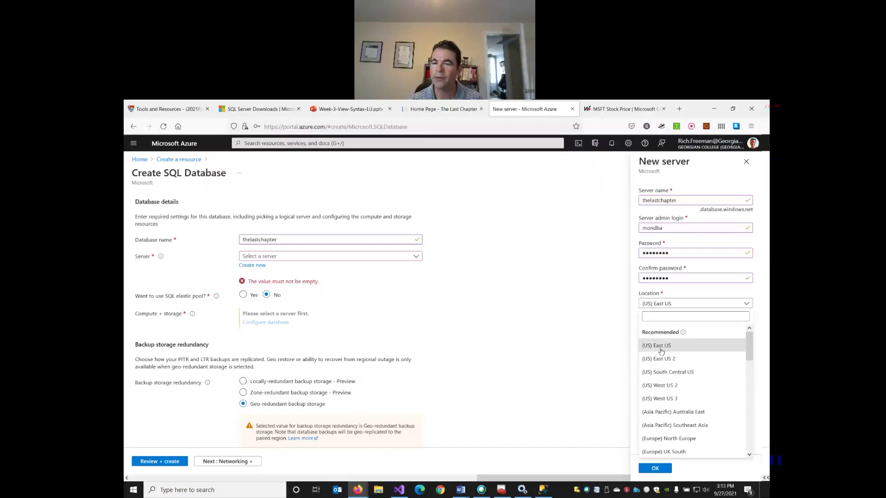
click(684, 347)
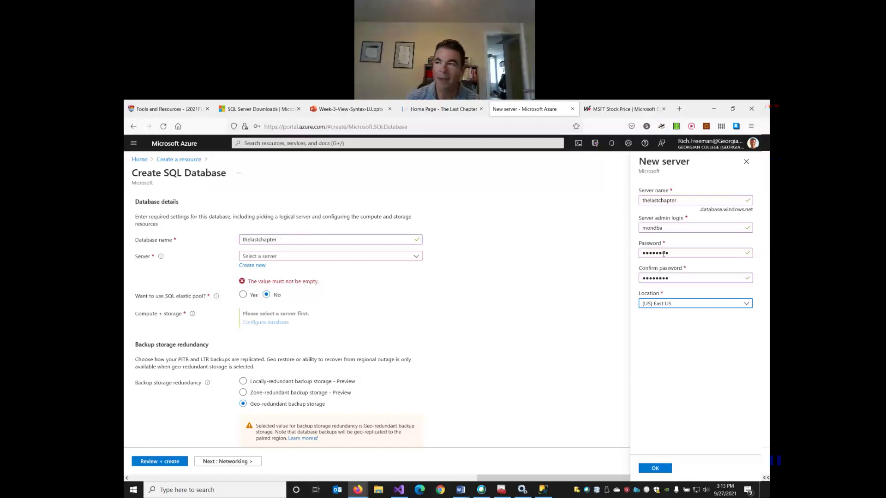
click(378, 491)
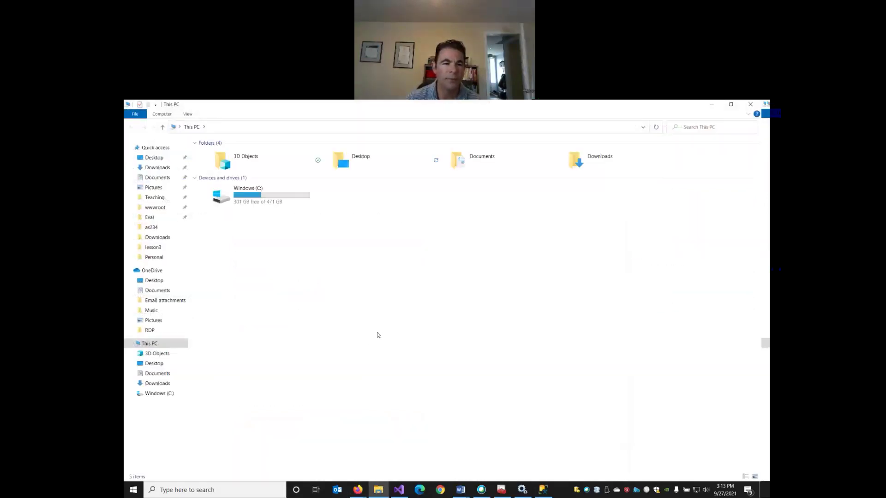
Open Fall2021-Azure-Credentials.txt from the Teaching > COMP2084 folder.
click(155, 198)
double_click(235, 209)
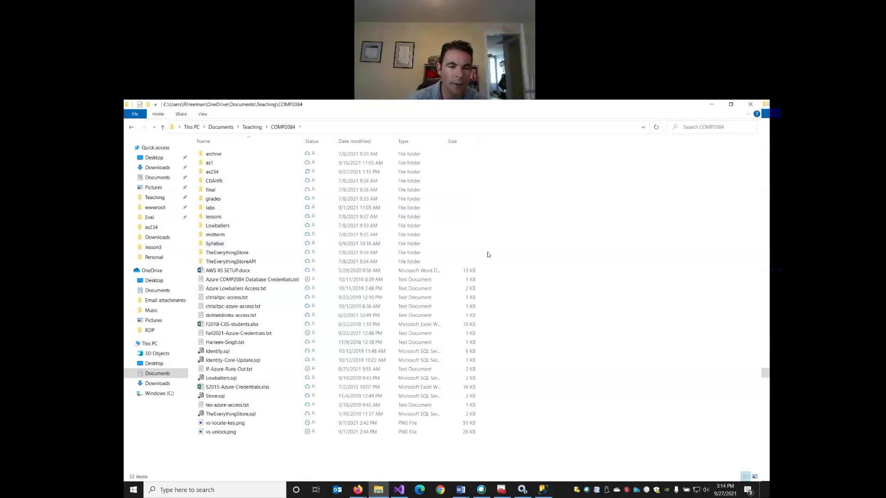
double_click(265, 280)
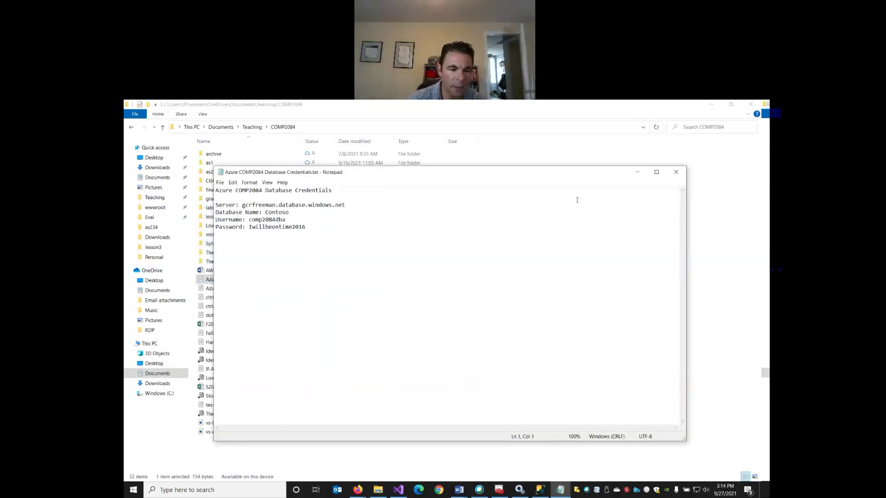
click(677, 171)
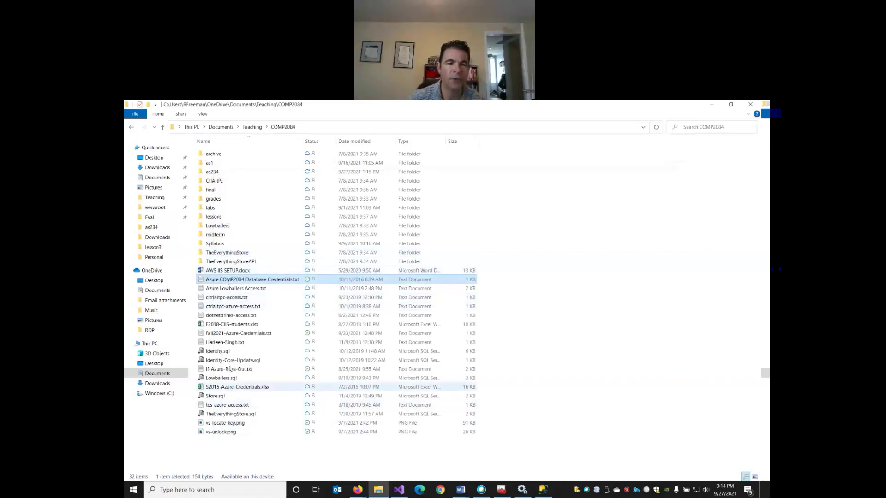
double_click(238, 333)
Add a MON entry with server thelastchapter.database.windows.net, db thelastchapter, login and password, then save.
click(293, 273)
key(Return)
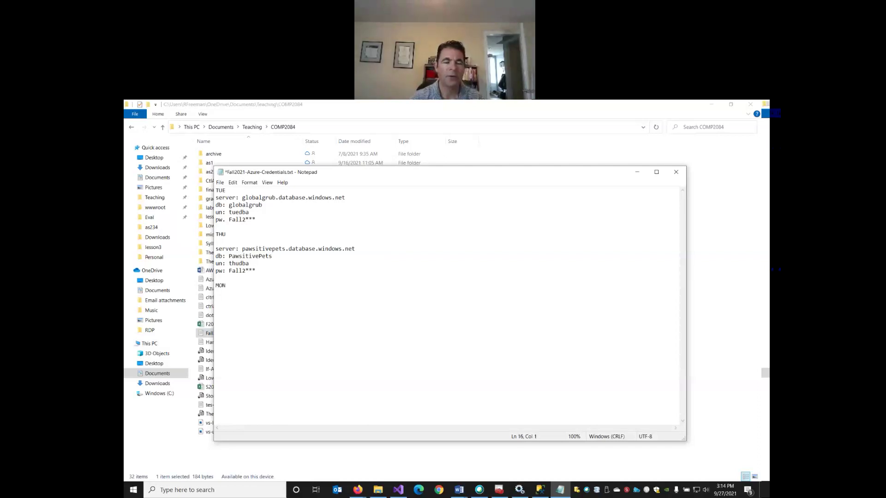
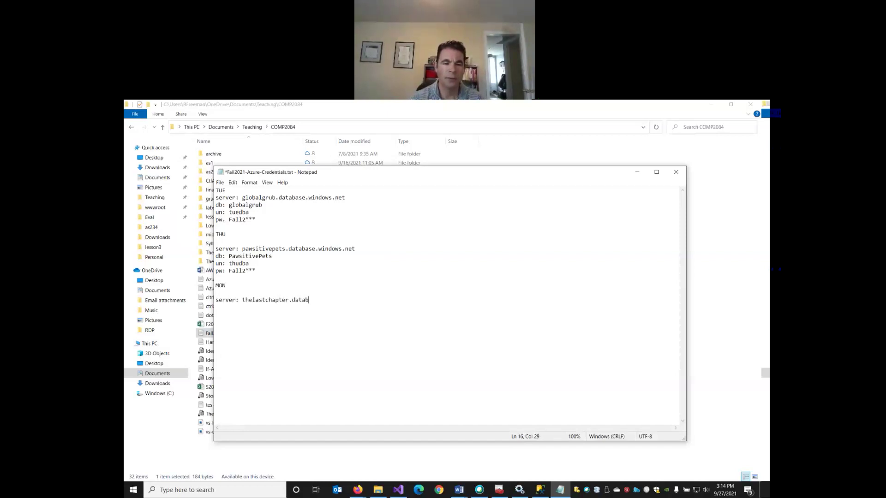
key(Return)
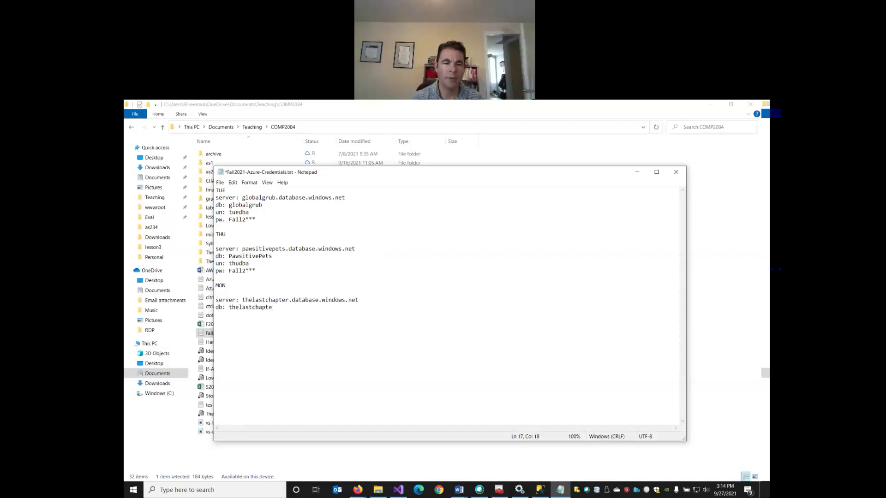
key(ctrl+s)
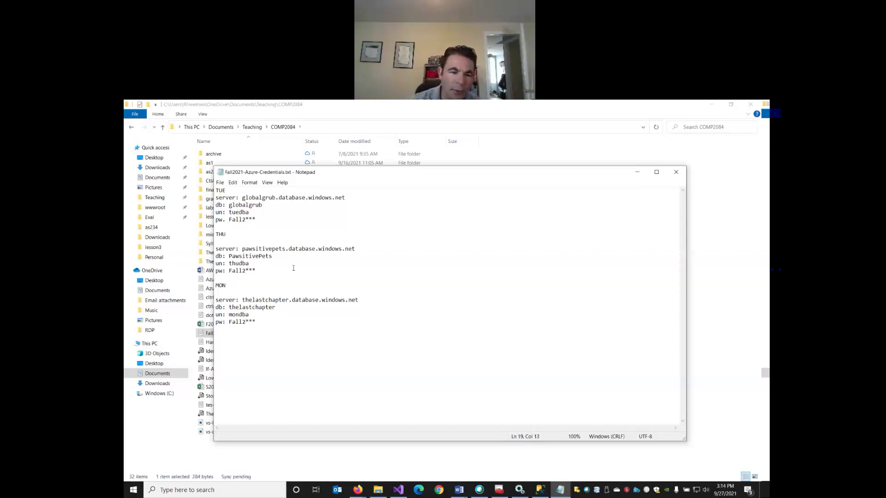
Review the new thelastchapter credential lines and look through Notepad's File menu.
drag(257, 321, 206, 287)
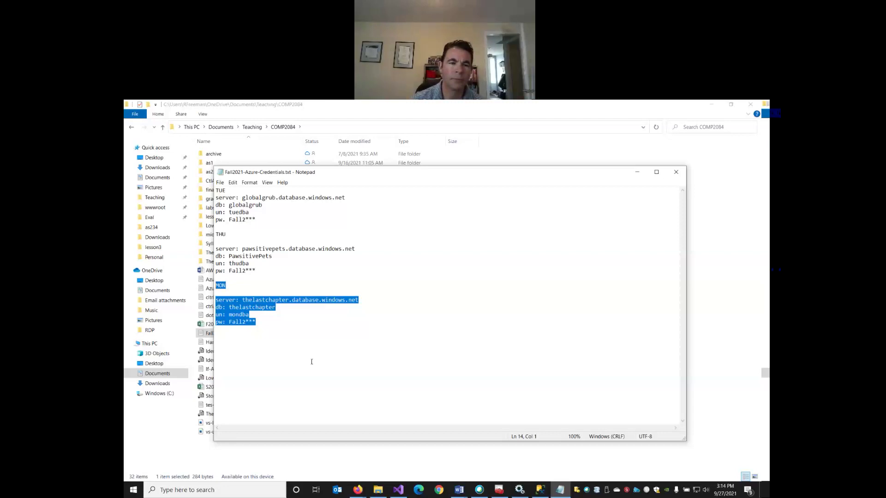
click(250, 212)
click(220, 182)
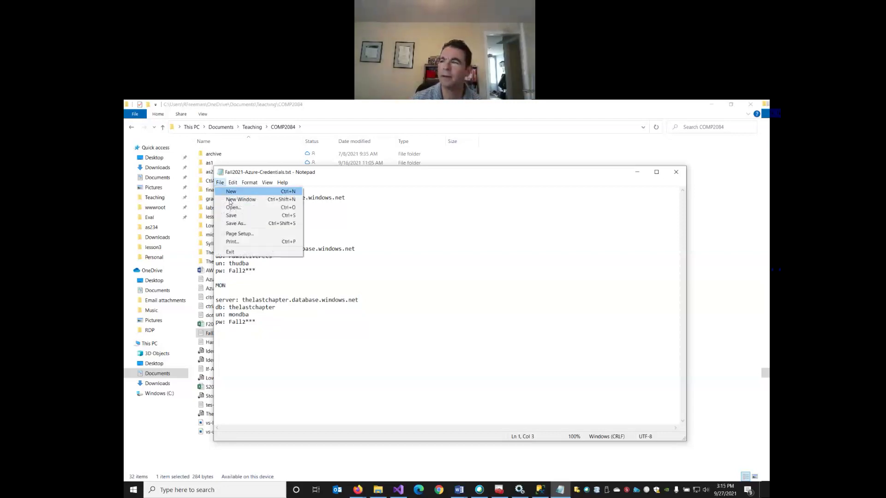
click(419, 230)
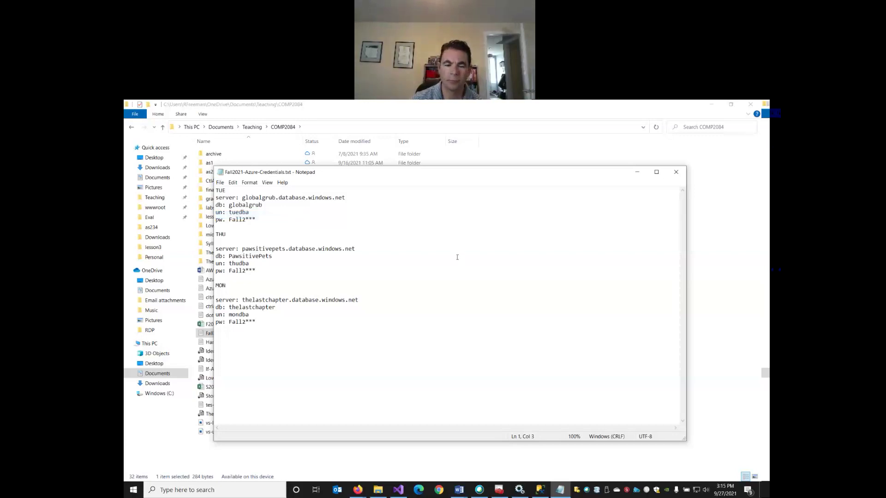
click(357, 490)
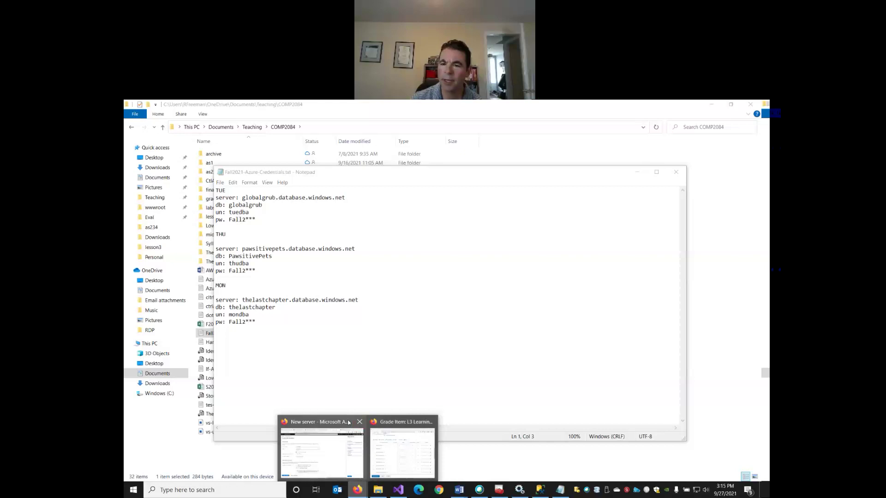
Confirm the thelastchapter server in East US and decline Firefox's save-login offer.
click(321, 443)
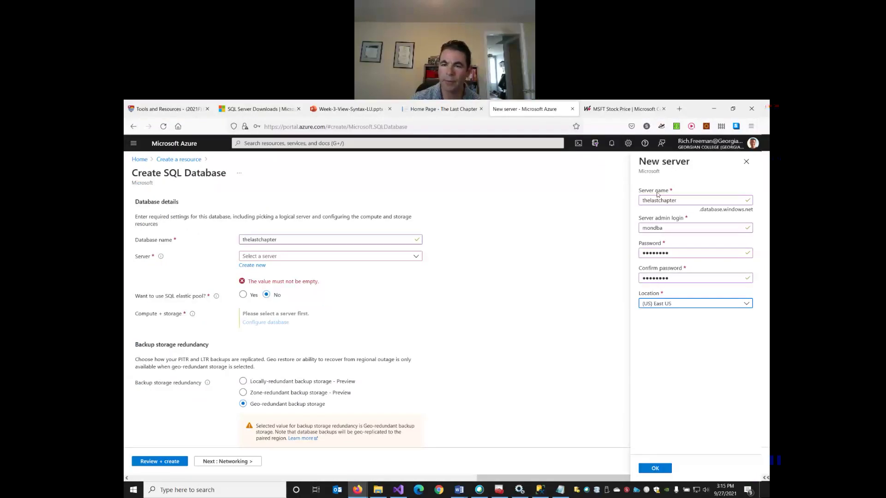
click(655, 469)
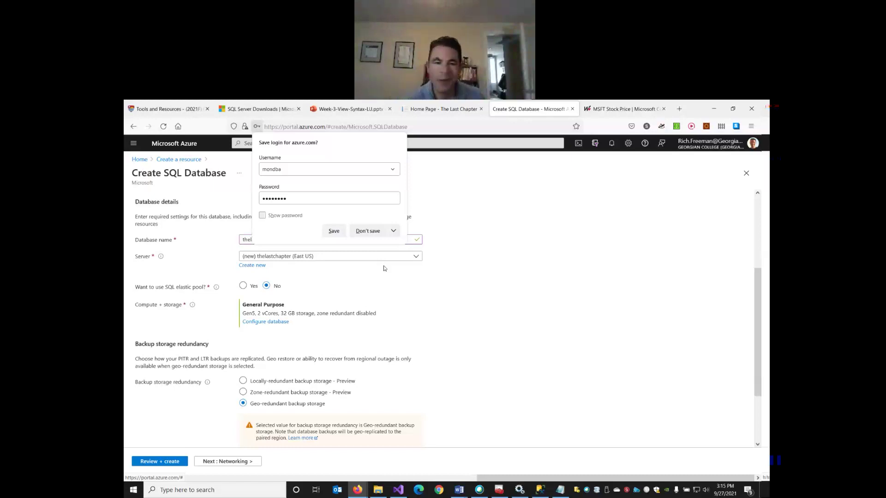
click(518, 295)
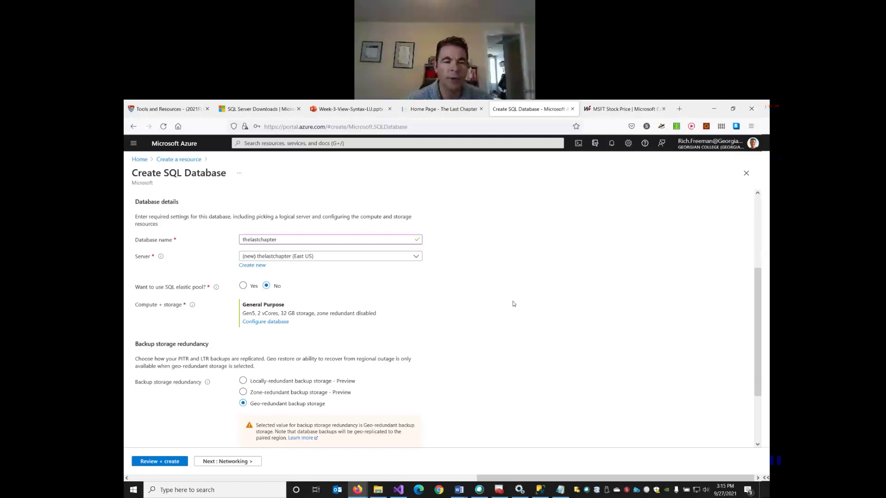
scroll(515, 305, down, 1)
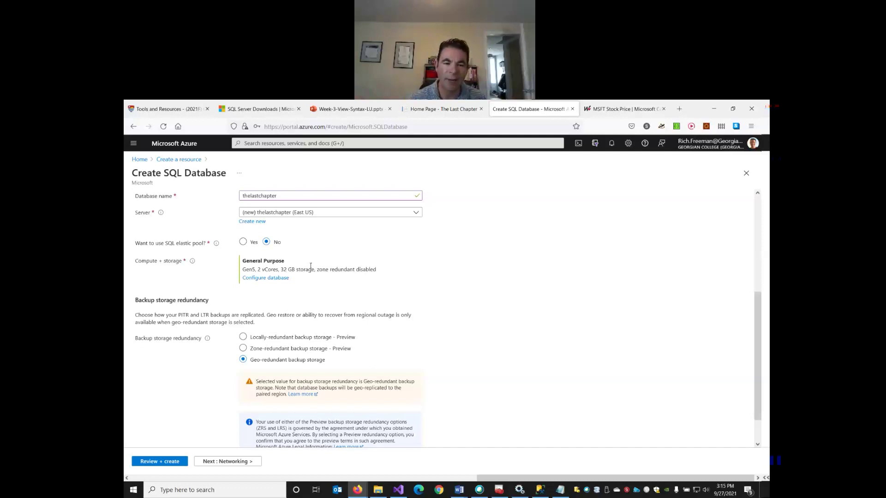
Change the compute and storage service tier to Basic with 2 GB storage and apply it.
click(270, 279)
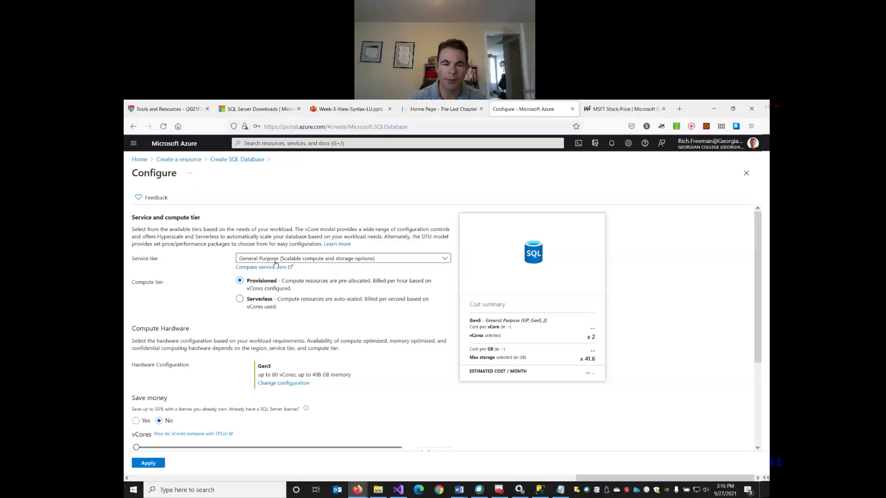
click(308, 261)
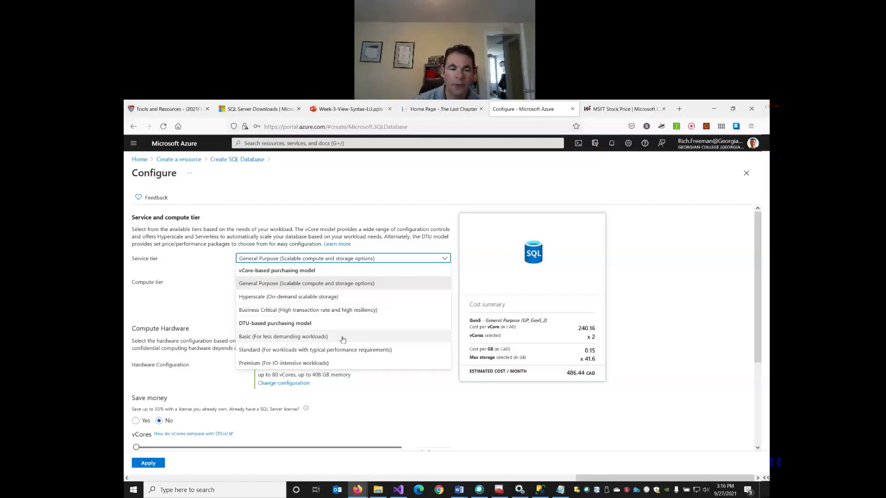
click(343, 340)
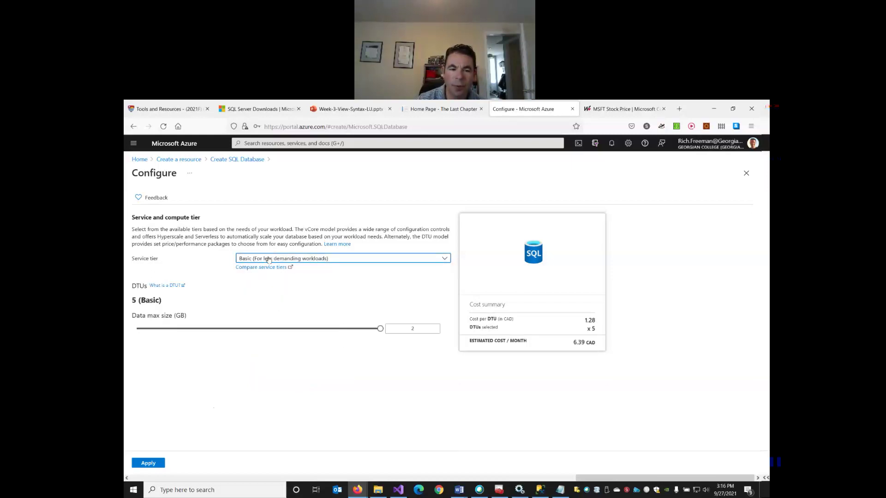
click(267, 259)
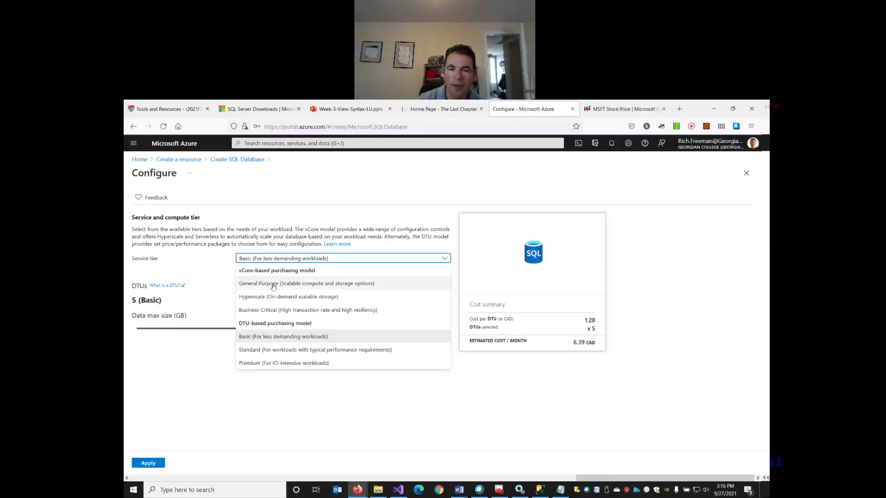
click(310, 339)
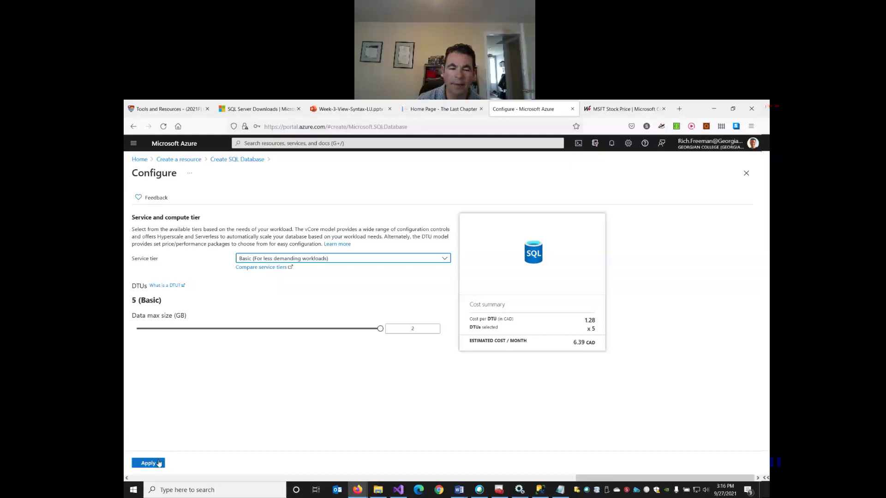
click(159, 463)
scroll(546, 293, down, 2)
click(290, 311)
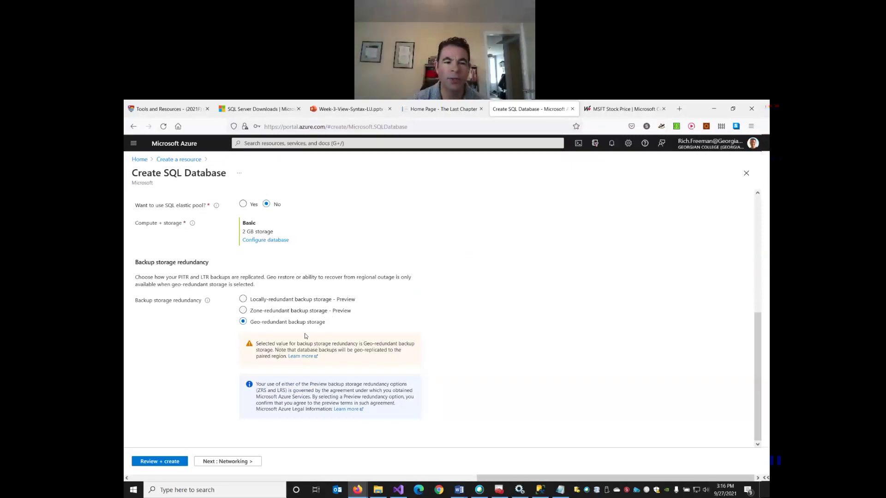
scroll(438, 297, up, 2)
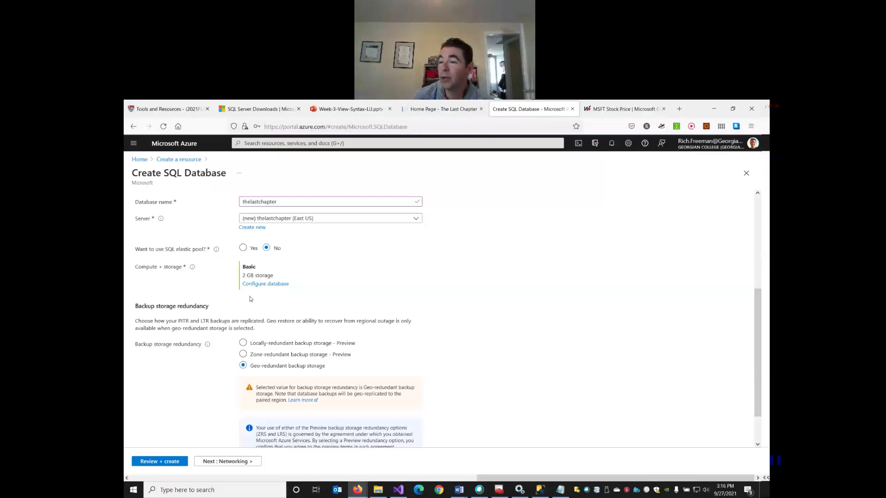
scroll(250, 300, down, 2)
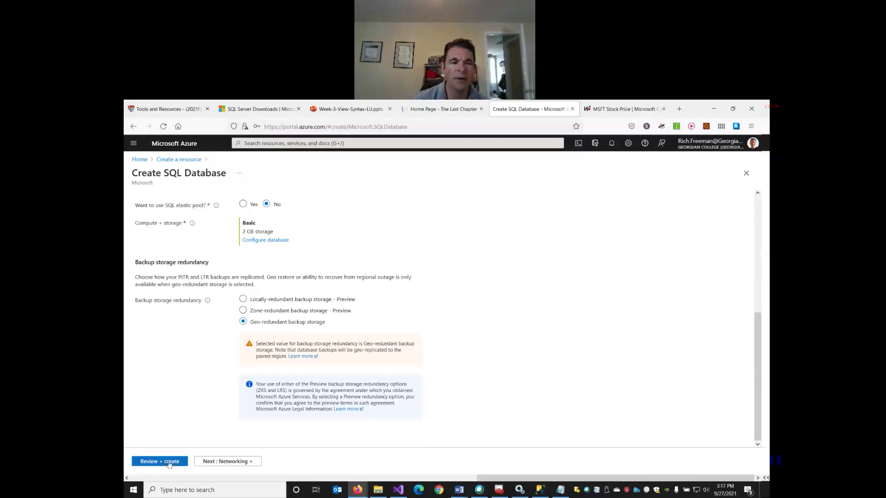
Review the Basic 2 GB summary and create the thelastchapter database with its new server.
click(161, 462)
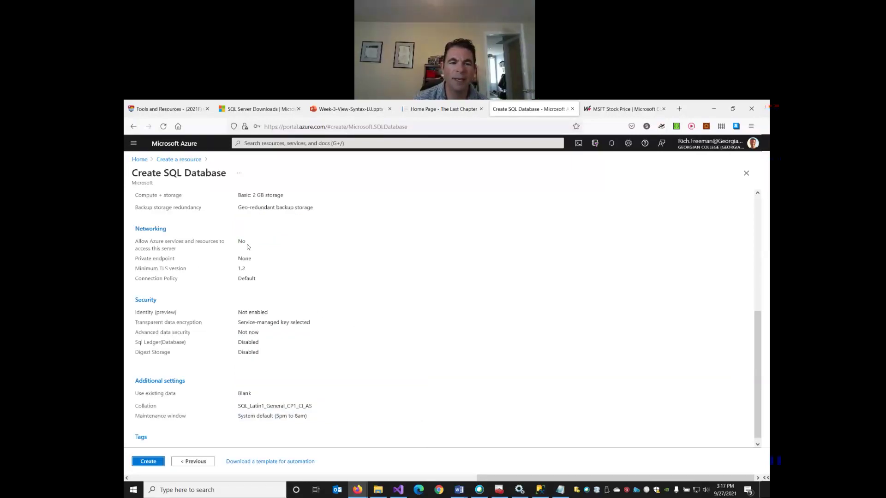
drag(238, 196, 295, 195)
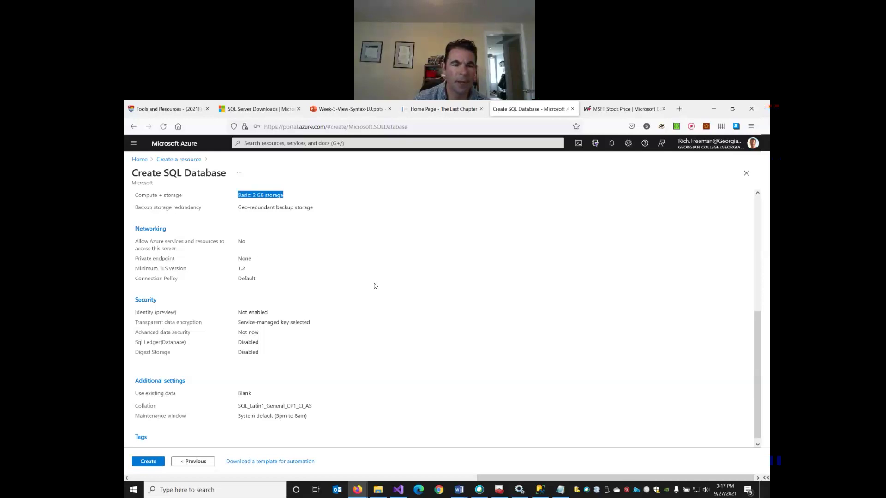
scroll(375, 286, down, 1)
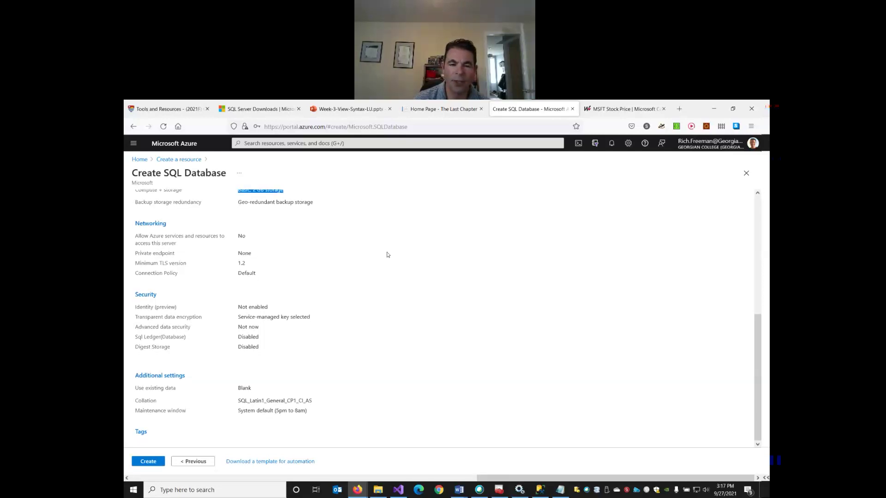
click(561, 493)
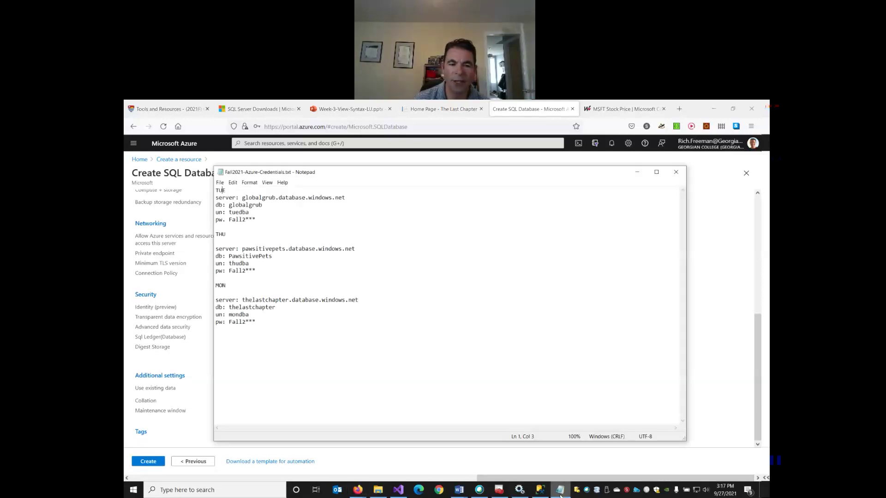
click(151, 461)
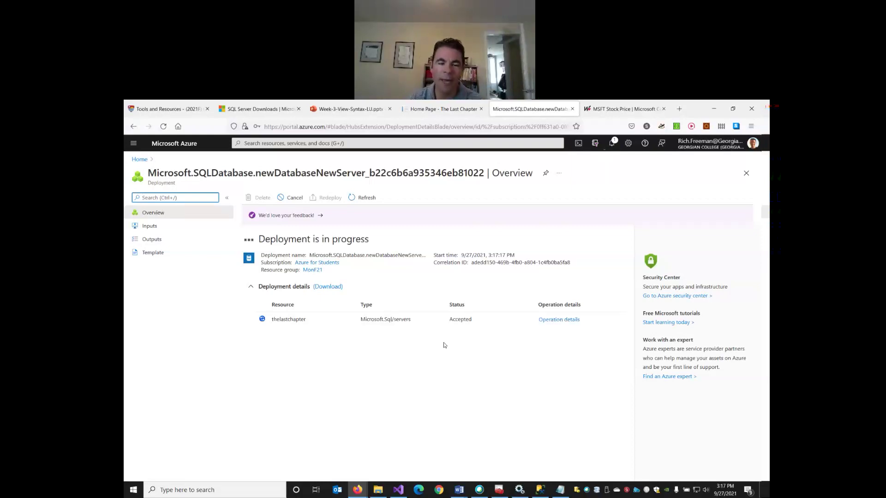
click(540, 490)
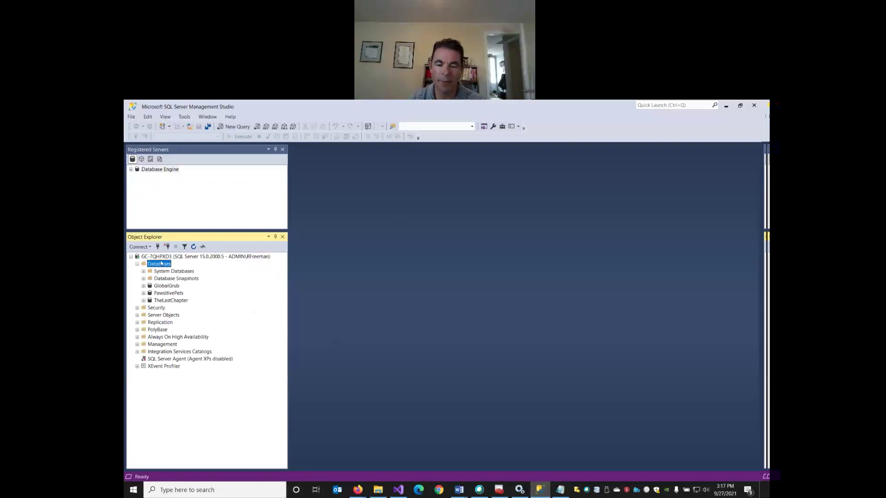
click(558, 493)
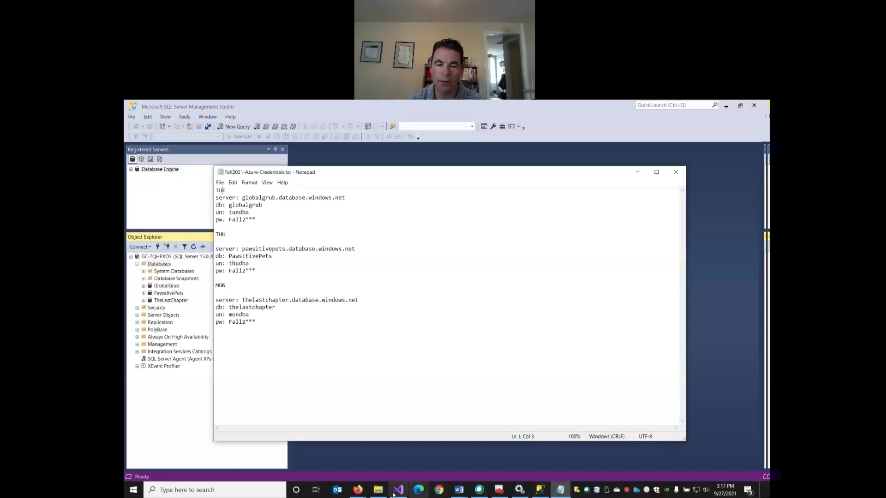
click(358, 490)
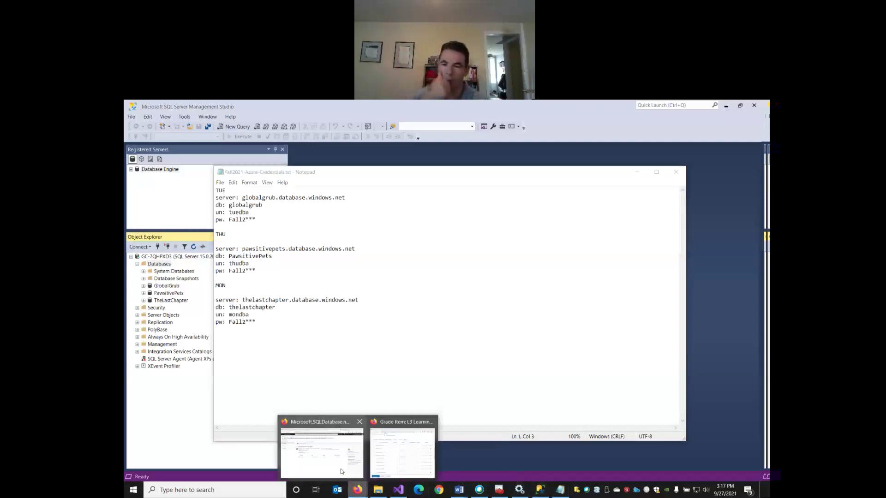
click(337, 454)
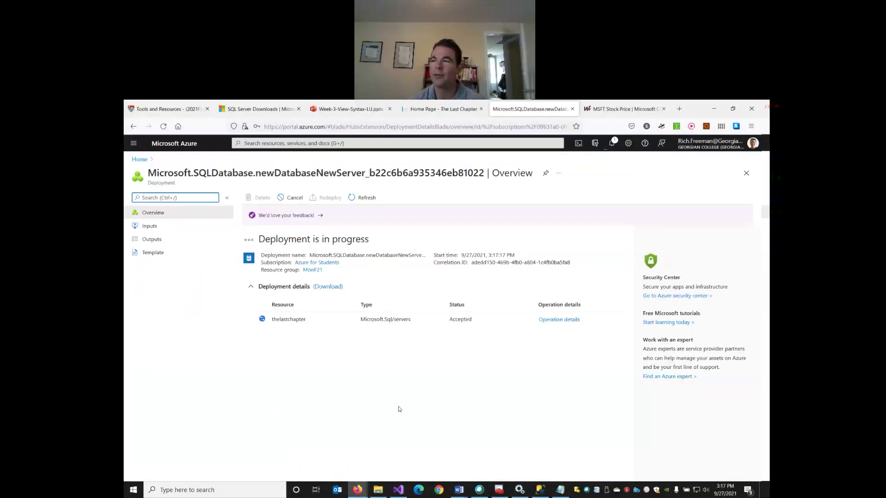
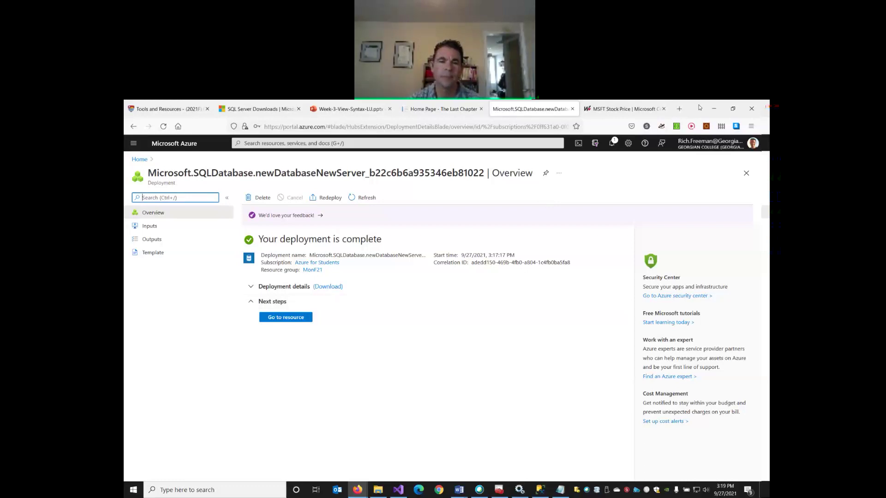
Load the Exam AZ-900: Microsoft Azure Fundamentals page in a new tab and copy its address.
click(679, 108)
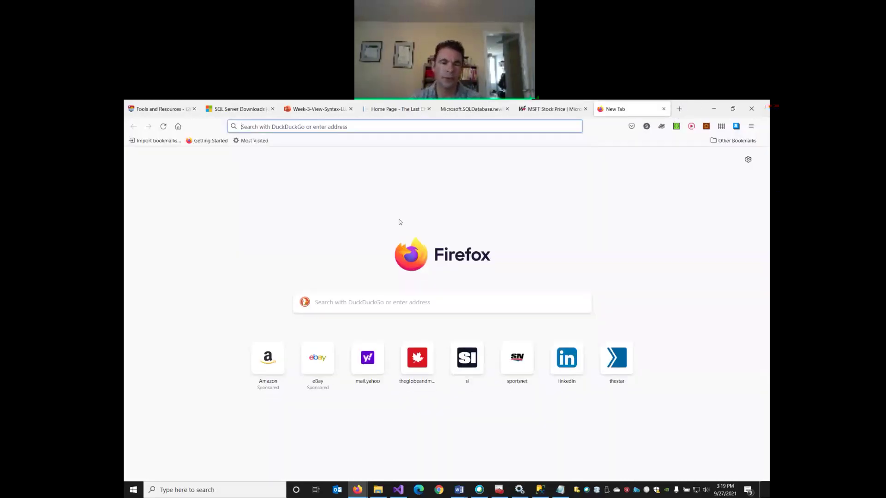
text(azure.microsoft.com/)
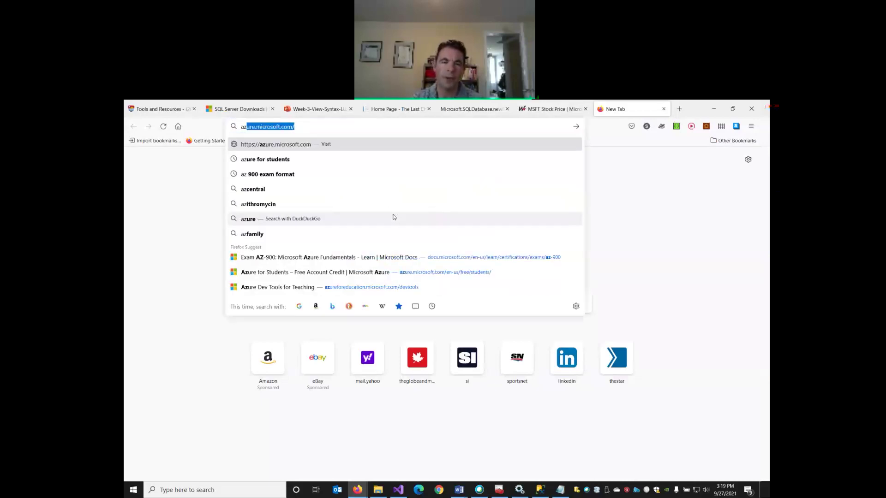
key(Down)
key(Down)
key(Down)
key(Down)
key(Down)
key(Down)
key(Down)
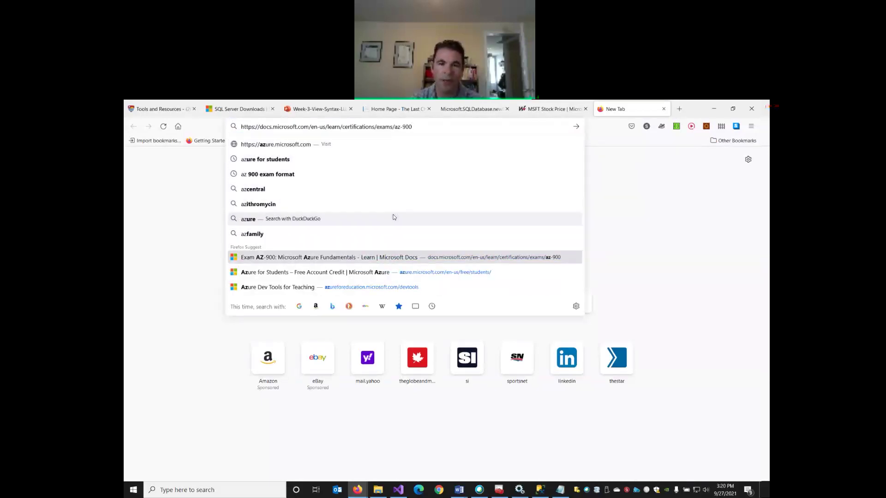
key(Return)
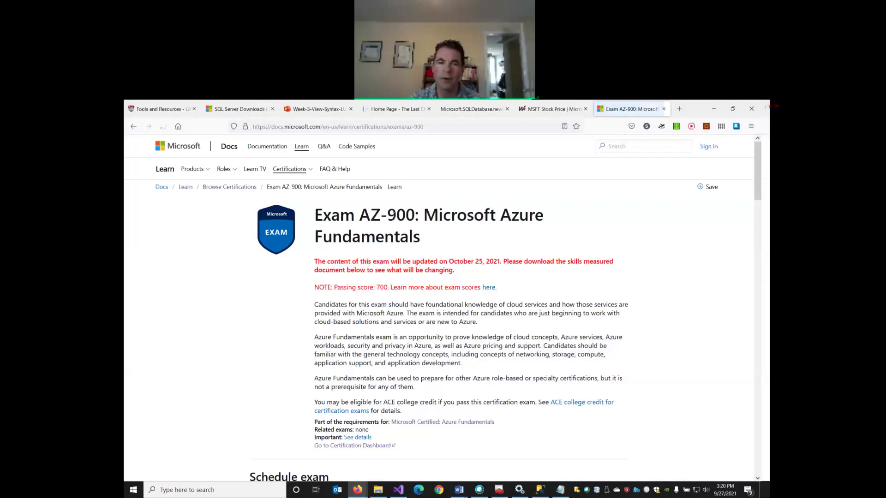
click(551, 127)
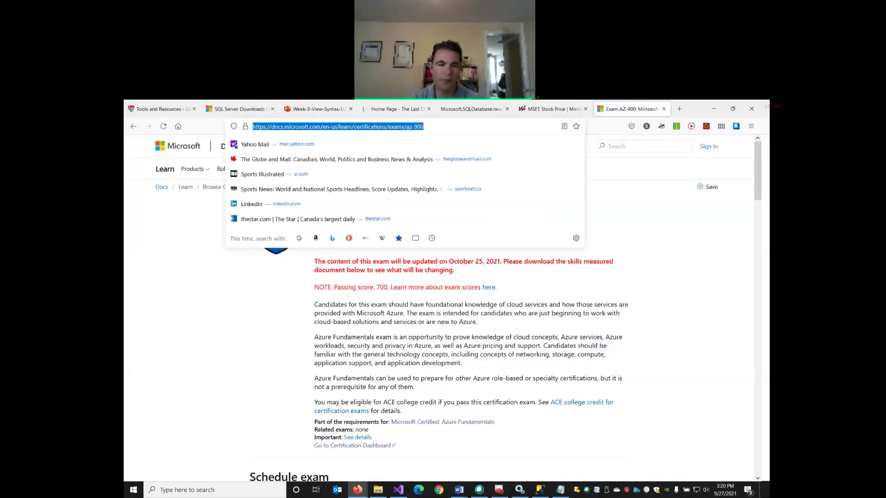
key(alt+Tab)
Reveal all of the exam's learning paths, including part 6, and look through them.
scroll(462, 214, down, 10)
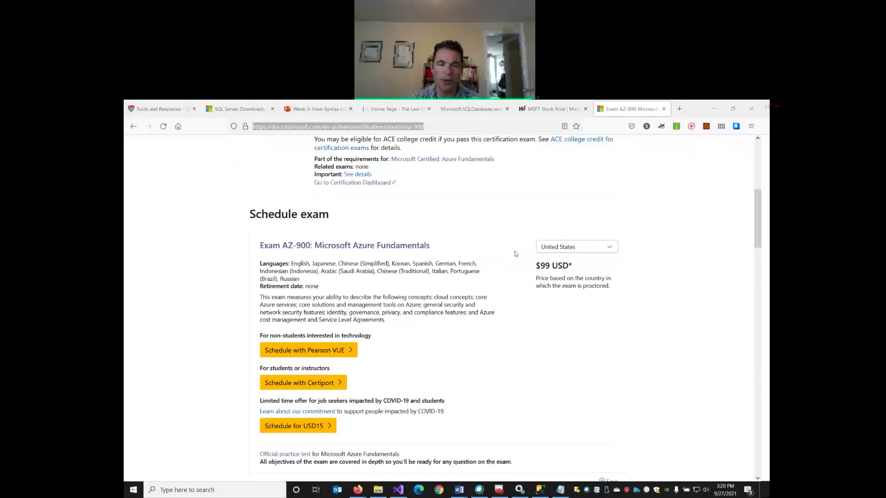
scroll(460, 214, down, 5)
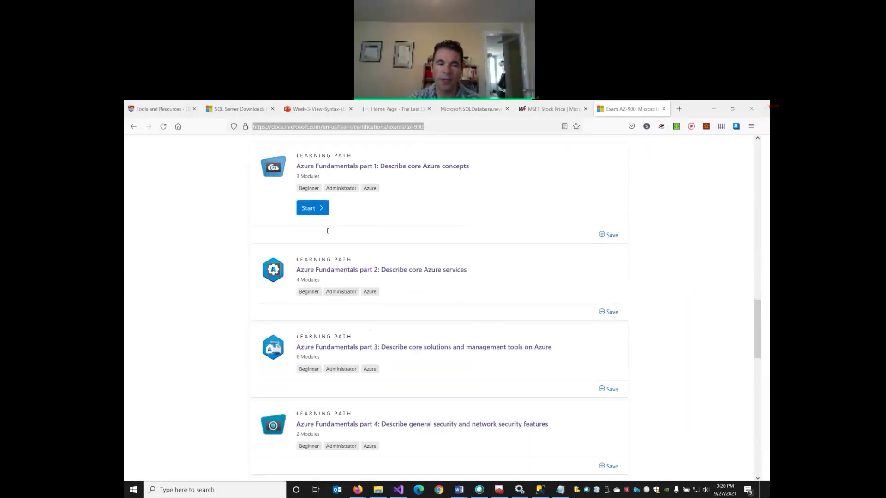
scroll(416, 231, down, 6)
scroll(383, 240, up, 5)
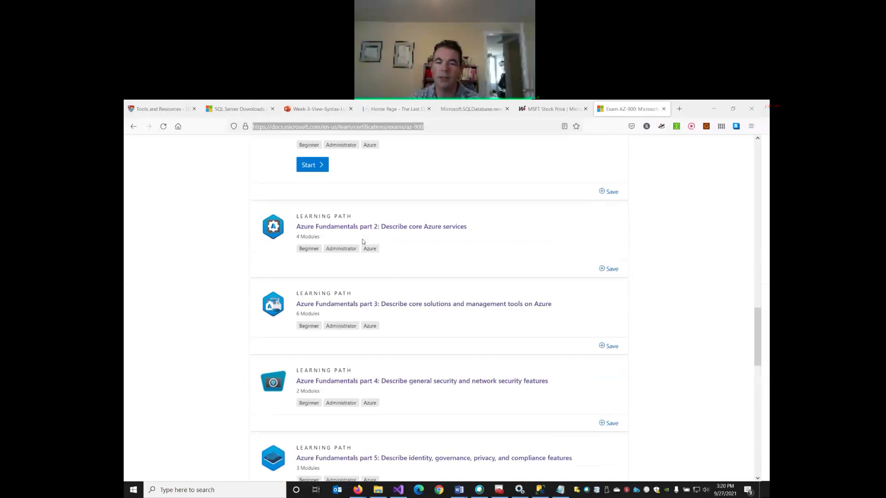
scroll(362, 243, down, 5)
click(294, 302)
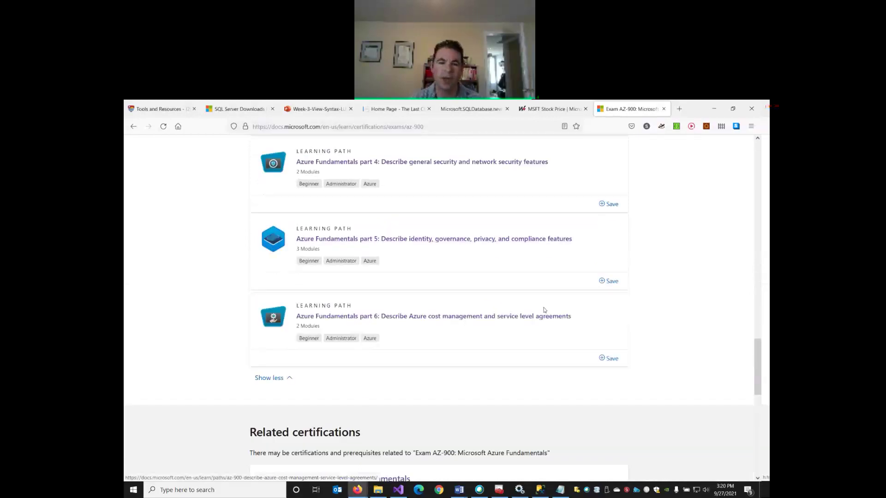
scroll(505, 273, up, 10)
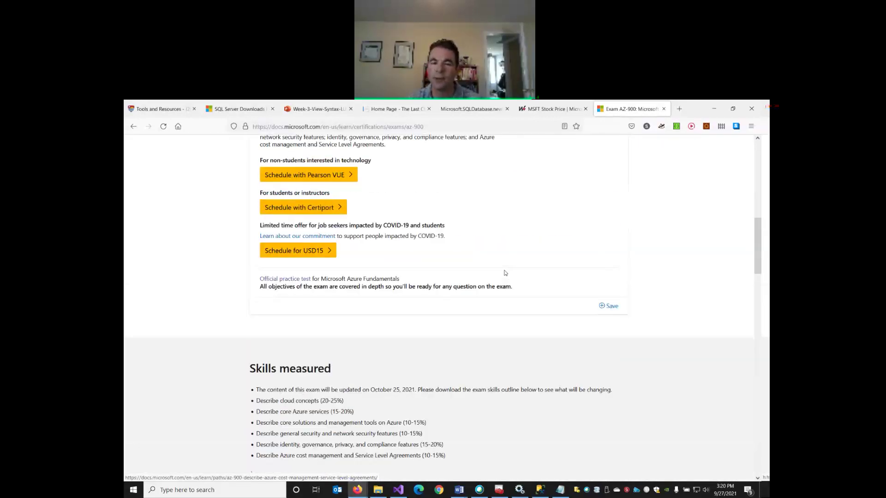
scroll(505, 273, down, 10)
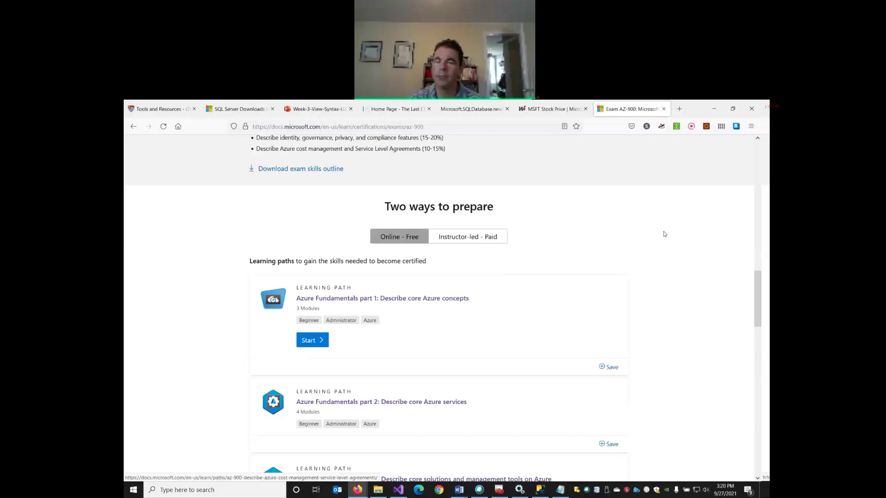
scroll(664, 227, up, 4)
scroll(665, 228, up, 10)
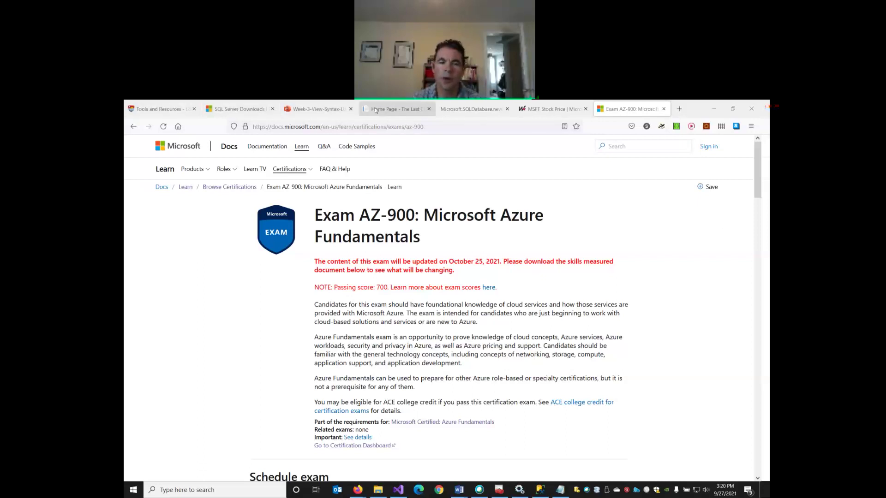
Go from the deployment-complete page to the thelastchapter database overview, then back to Home.
click(462, 117)
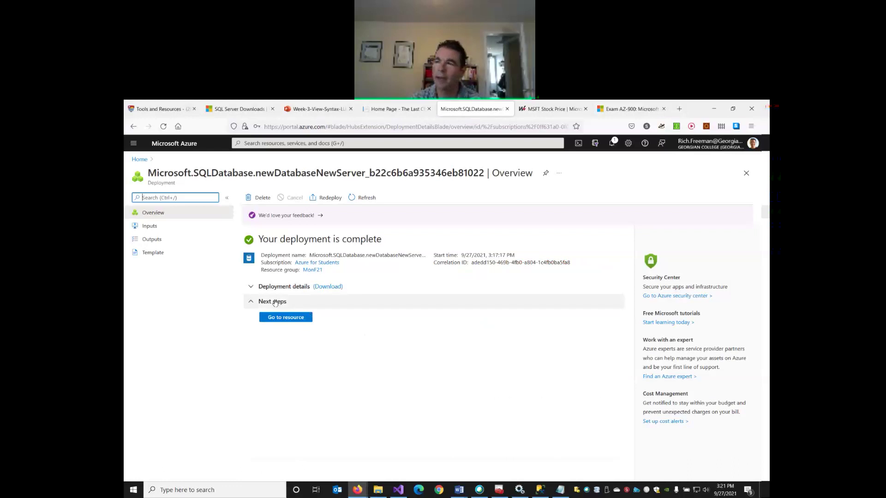
click(296, 318)
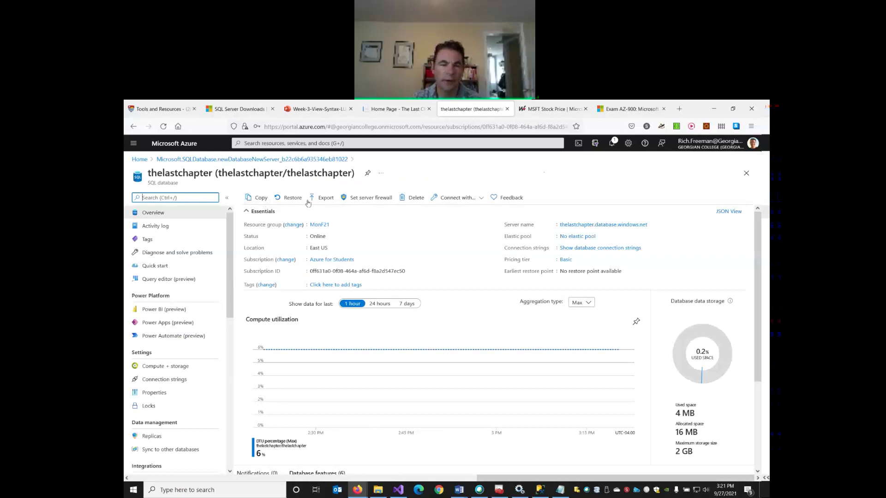
mouse_move(580, 228)
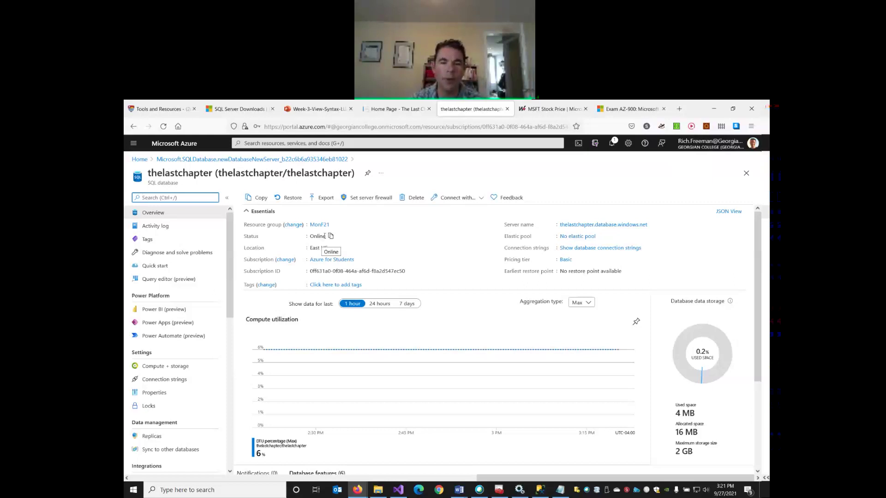
click(143, 160)
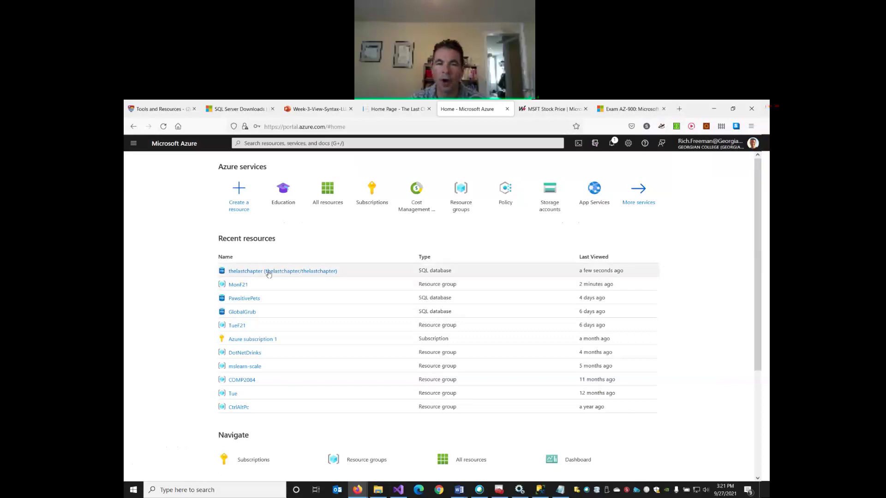
Filter All resources to the Azure for Students subscription only.
mouse_move(320, 277)
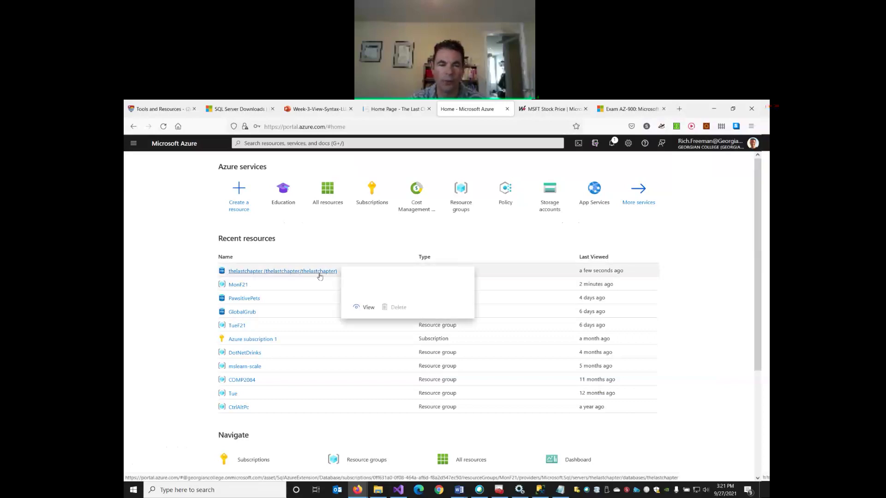
click(329, 191)
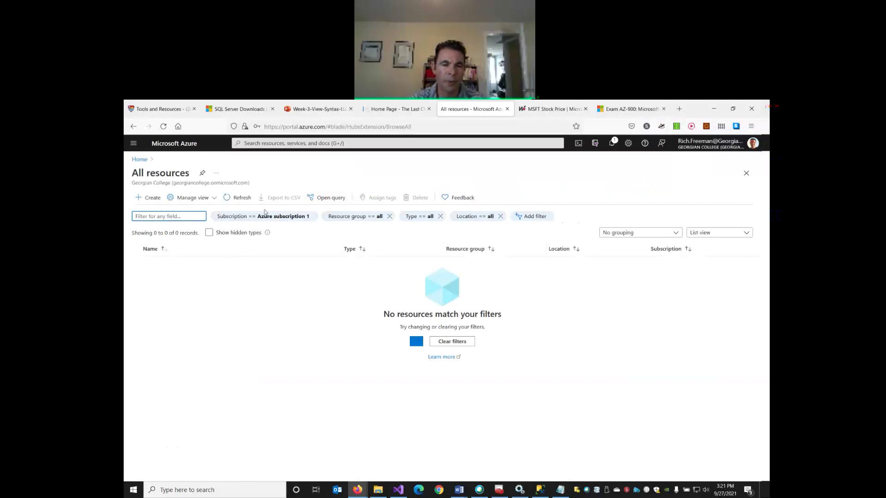
click(289, 221)
click(230, 294)
click(230, 281)
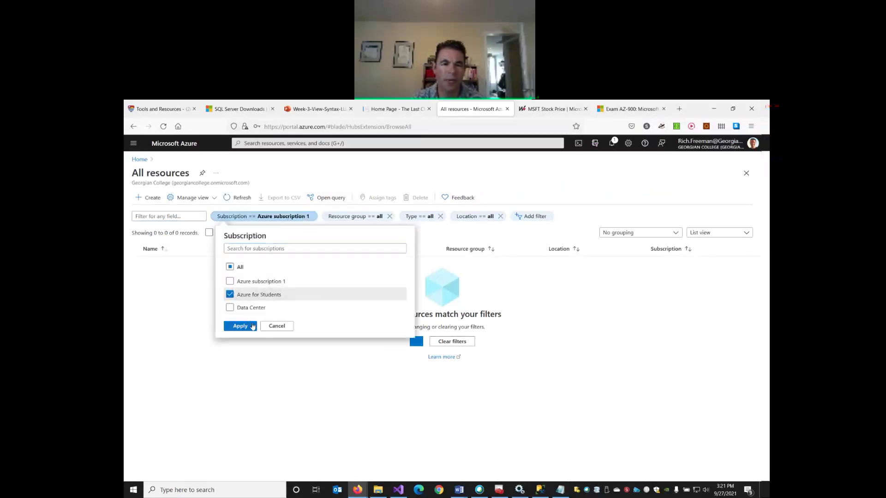
click(250, 325)
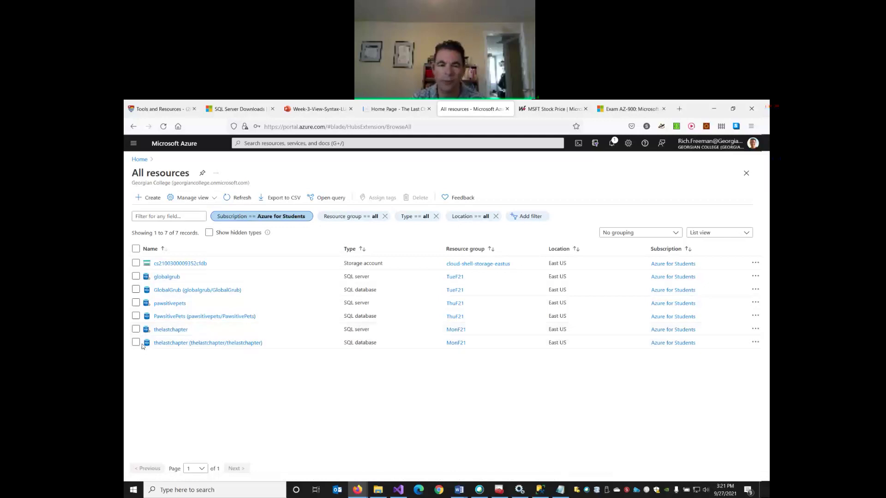
Open the thelastchapter database overview, collapse the resource list, and move to SSMS.
click(171, 342)
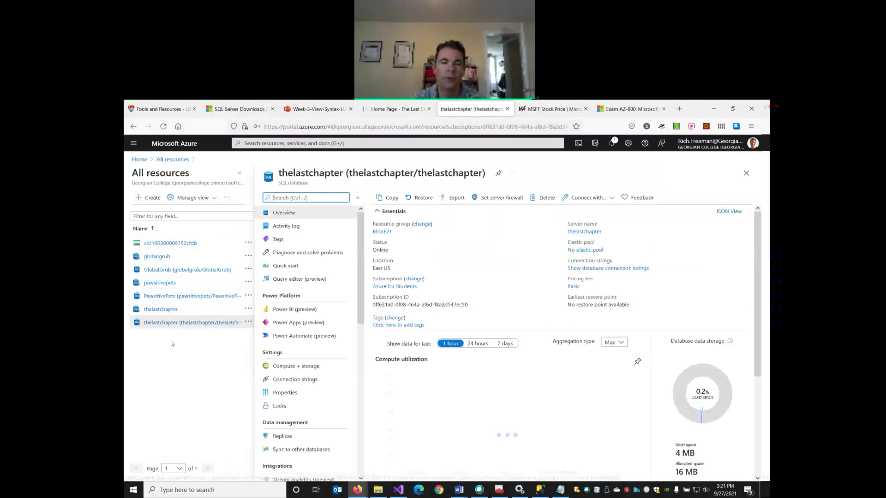
click(240, 176)
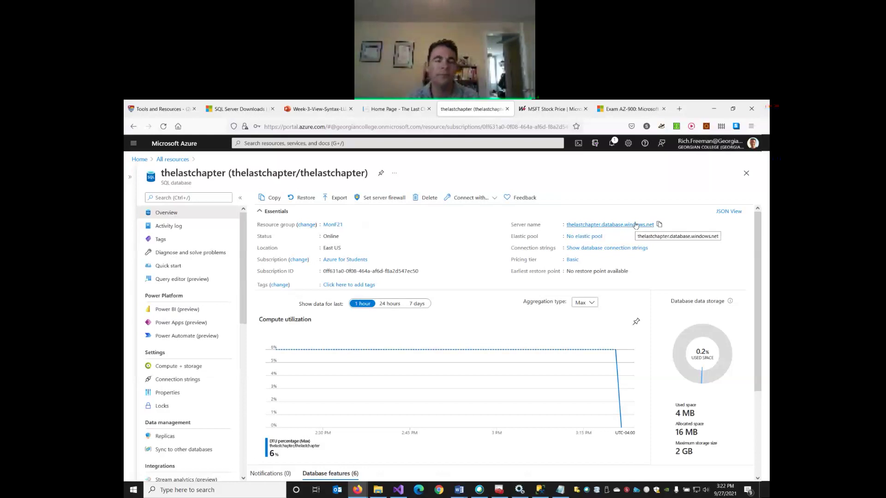
click(540, 490)
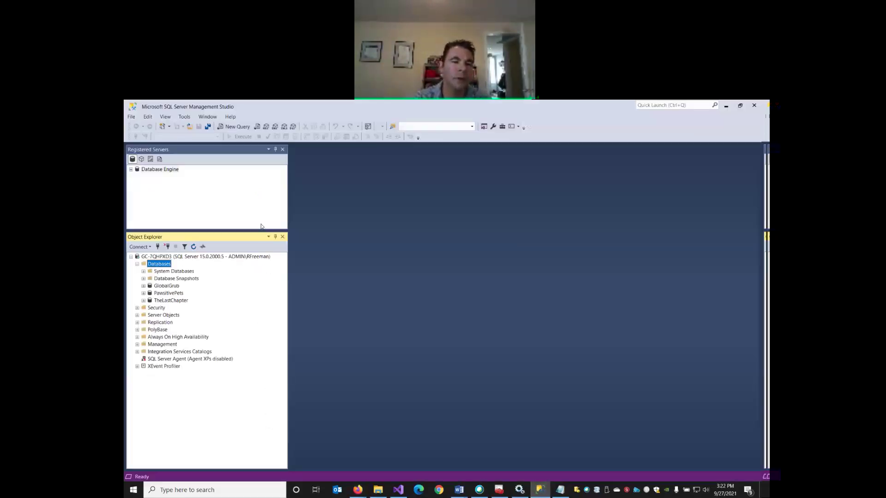
Expand Local Server Groups in Registered Servers to list the registered servers.
click(131, 170)
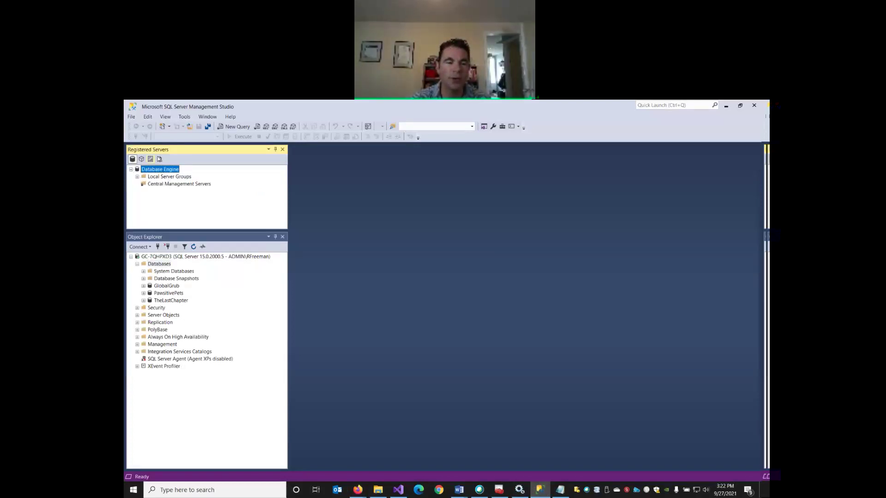
click(167, 117)
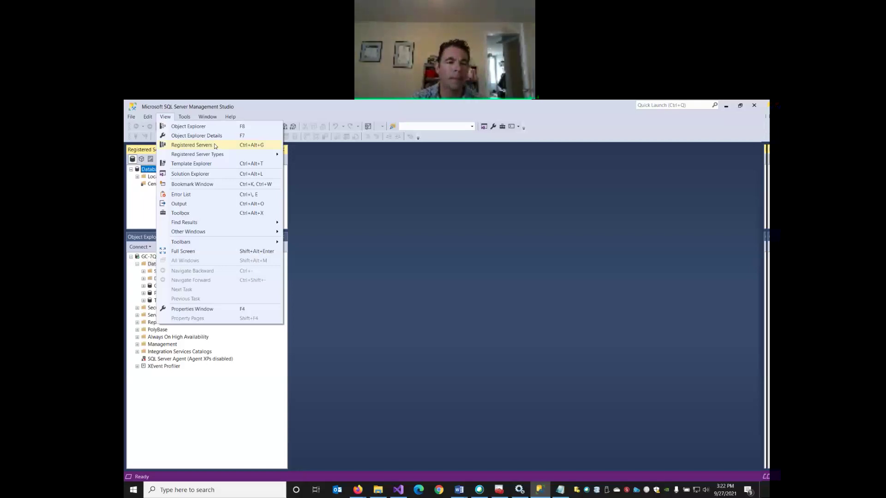
click(388, 198)
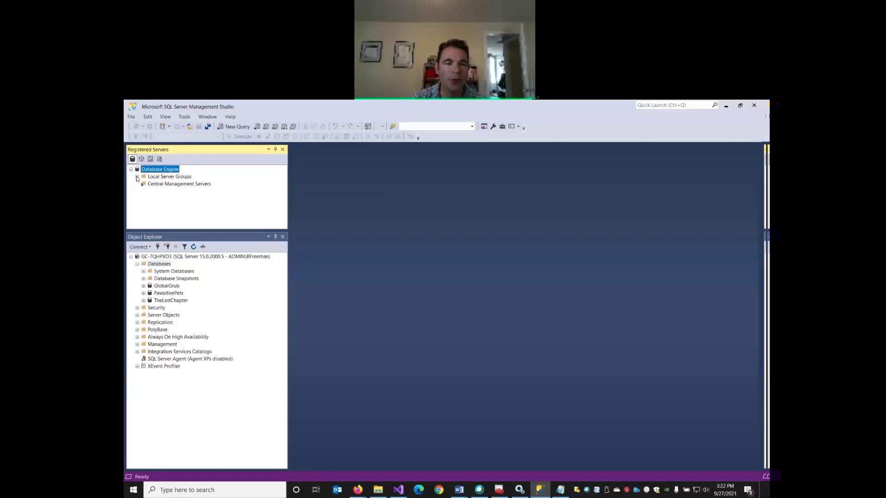
click(137, 177)
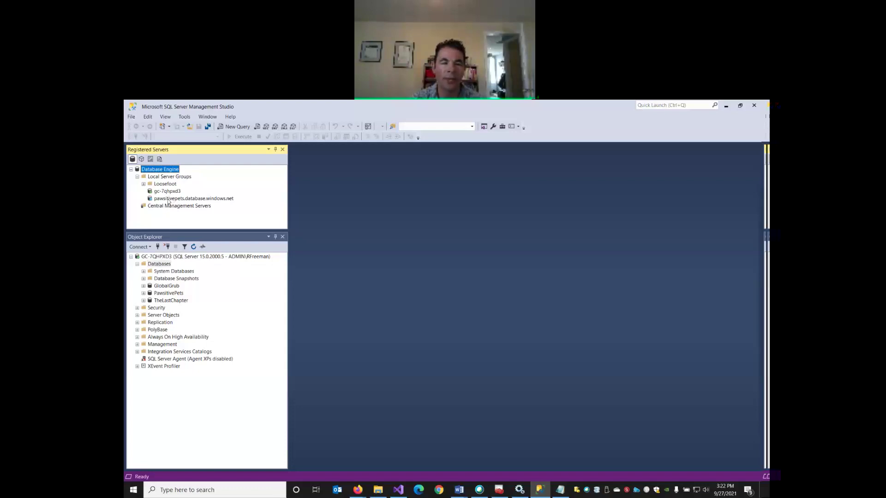
Connect to pawsitivepets.database.windows.net and expand its Databases folder.
click(166, 199)
double_click(166, 198)
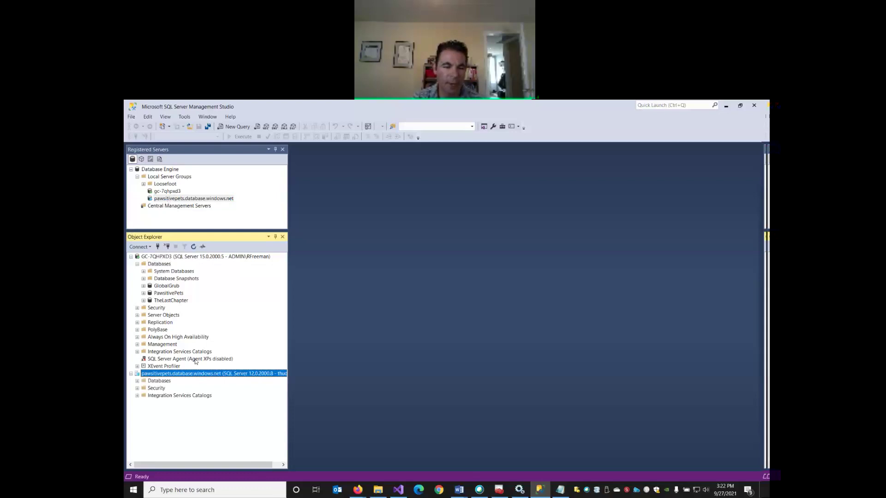
click(137, 381)
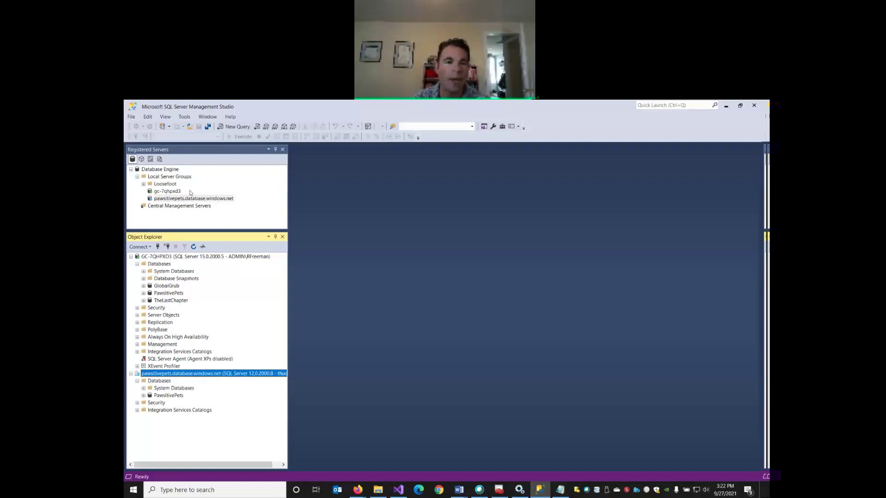
right_click(187, 179)
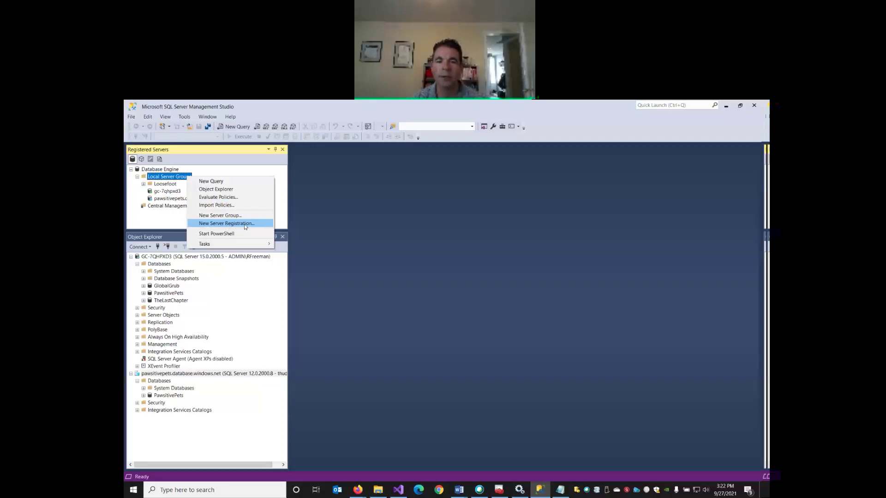
Start a new server registration for thelastchapter.database.windows.net using SQL Server Authentication.
click(260, 224)
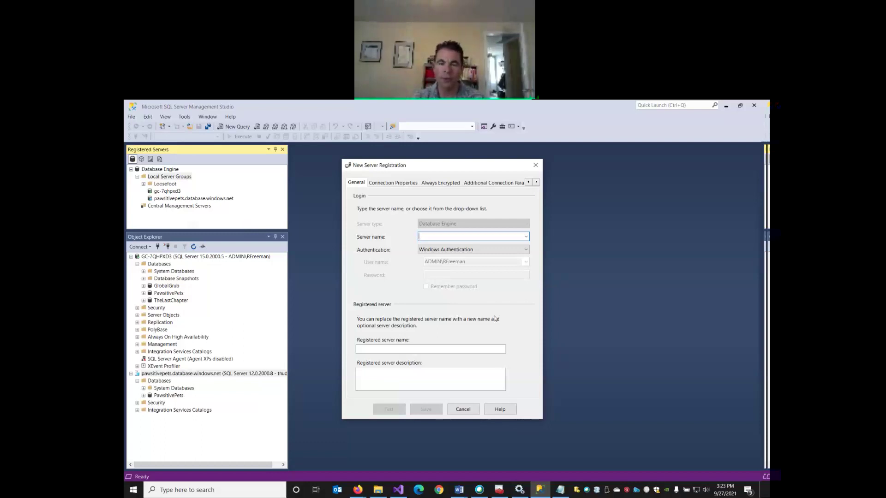
text(thelast)
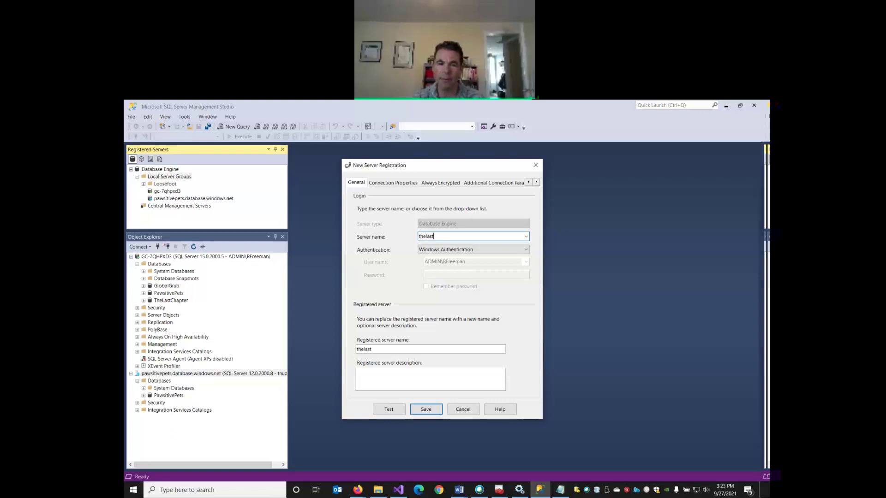
text(chapter)
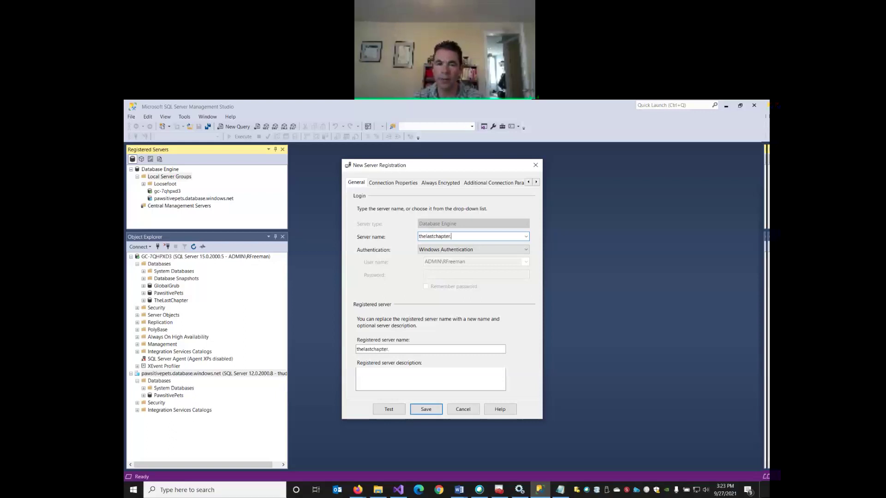
text(.database.windows.net)
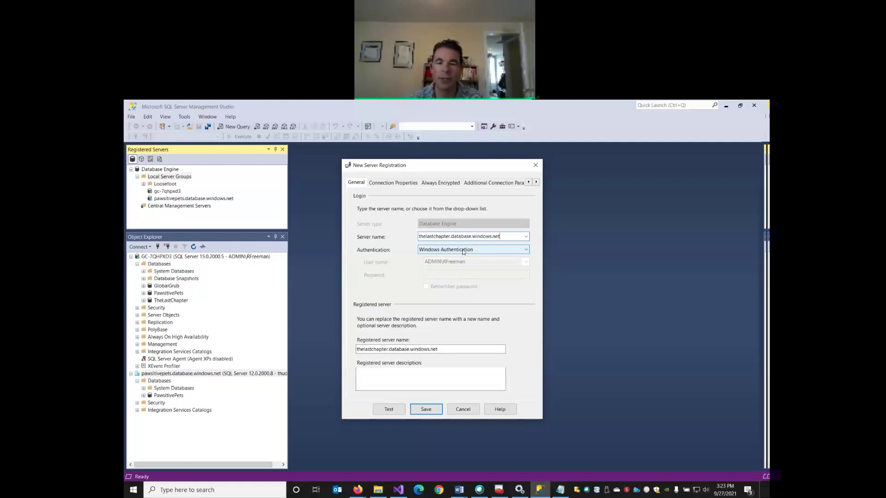
click(463, 252)
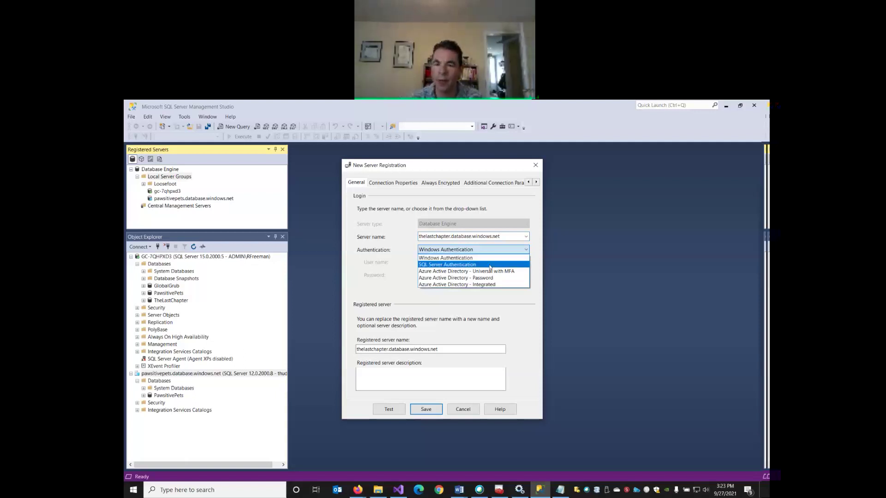
click(490, 266)
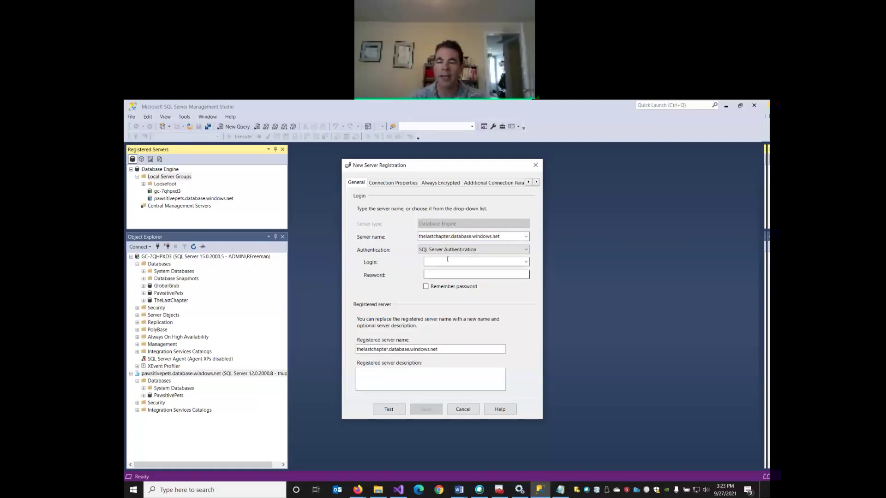
Fill in the SQL login and password, and tick Remember password.
click(445, 263)
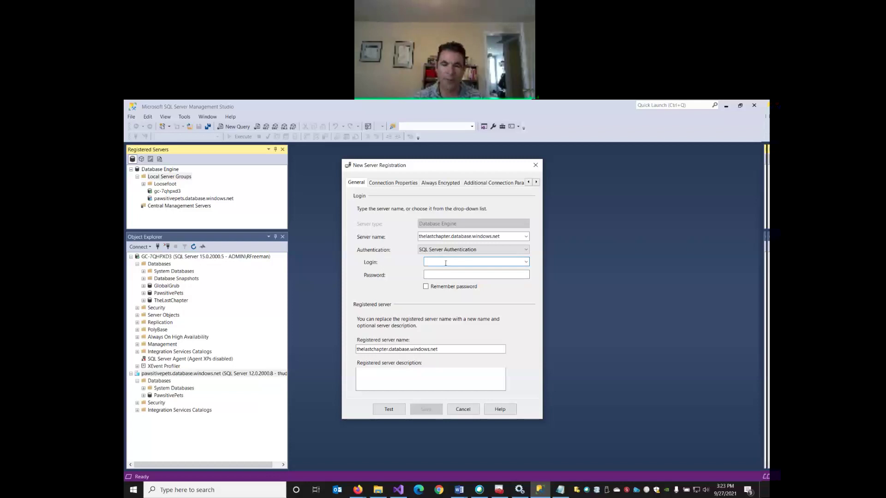
text(mondba)
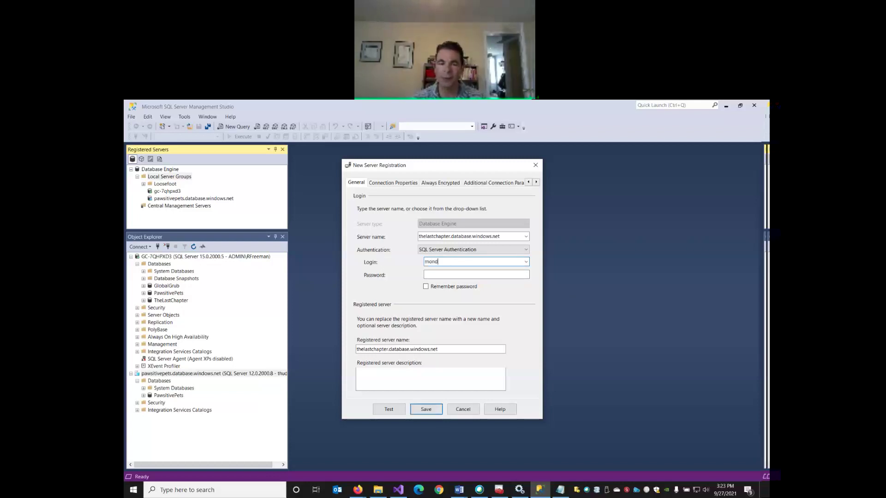
key(Tab)
text(********)
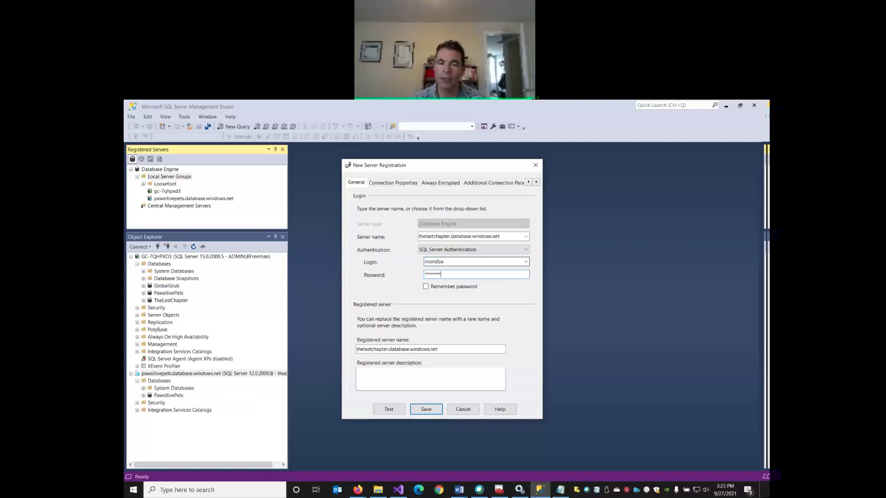
click(426, 287)
click(426, 287)
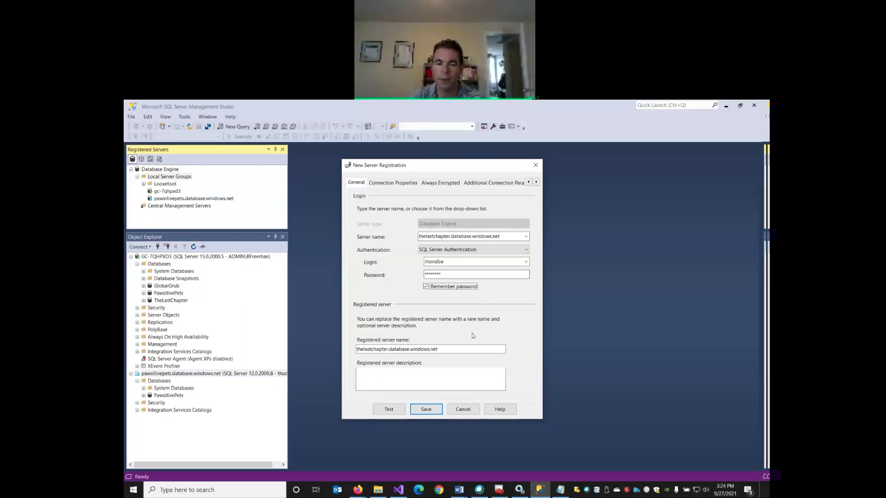
click(400, 411)
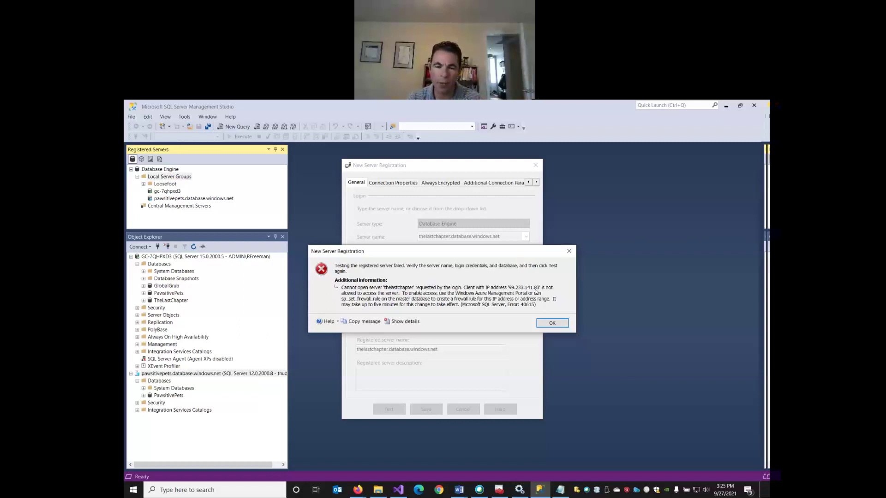
click(557, 323)
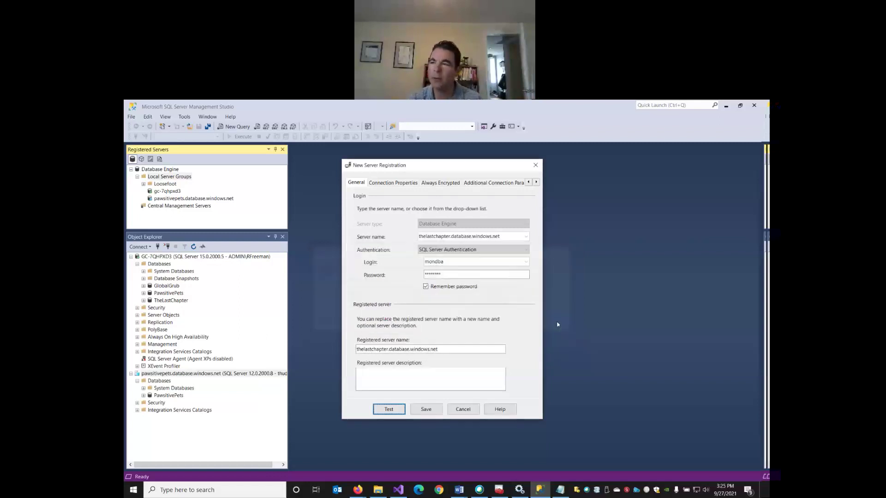
Return to the thelastchapter page in Firefox and open Set server firewall.
click(361, 492)
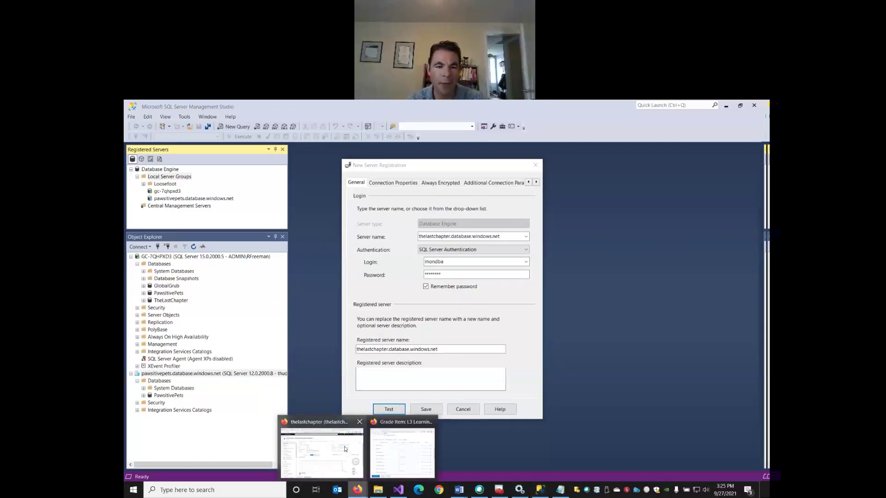
click(345, 448)
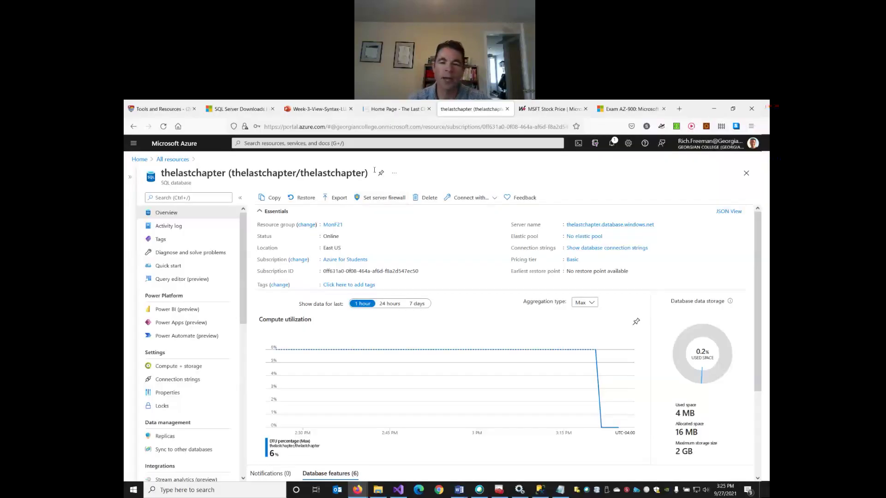
click(378, 200)
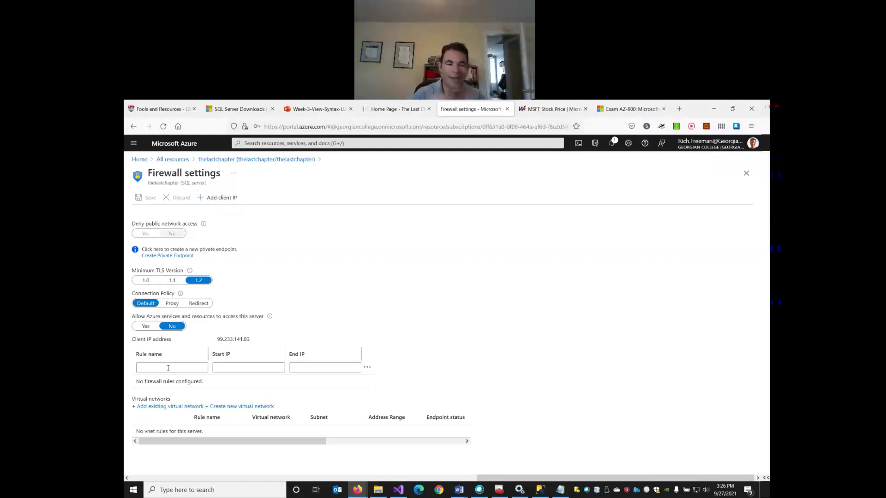
Save firewall rule 'All' with start IP 0.0.0.0 and end IP 255.255.255.255.
click(189, 370)
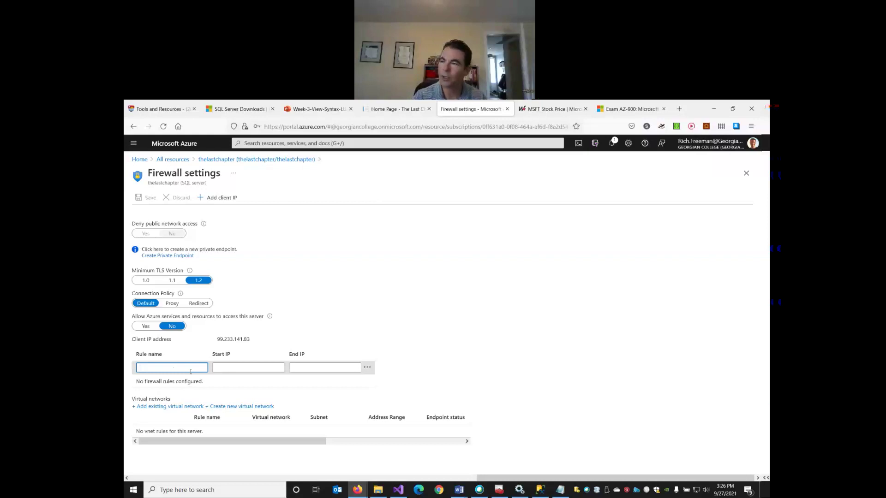
text(All)
key(Tab)
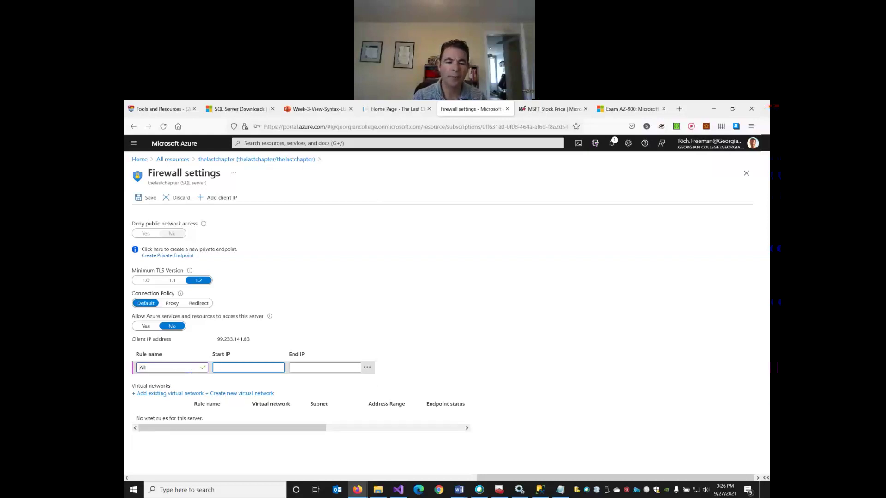
text(0)
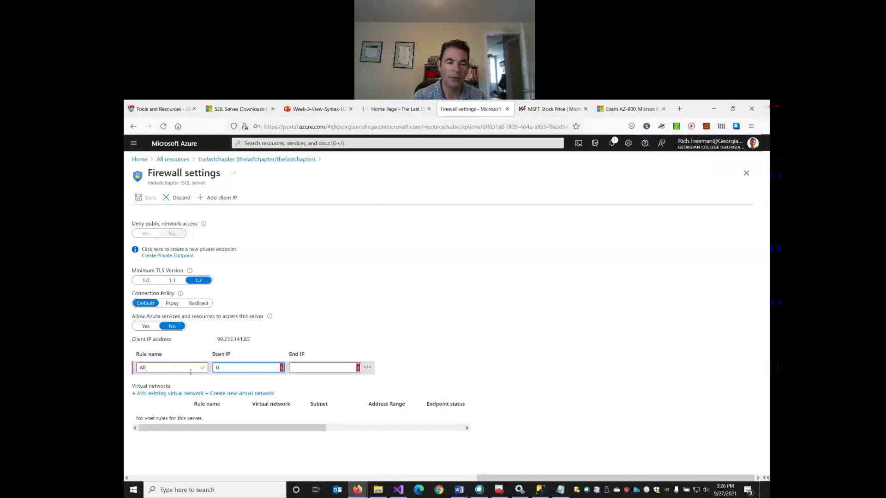
text(.0.0.0)
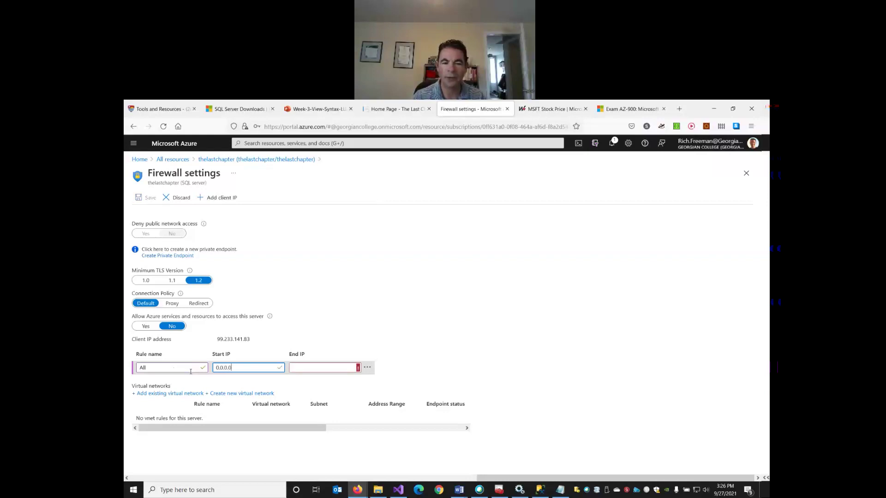
key(Tab)
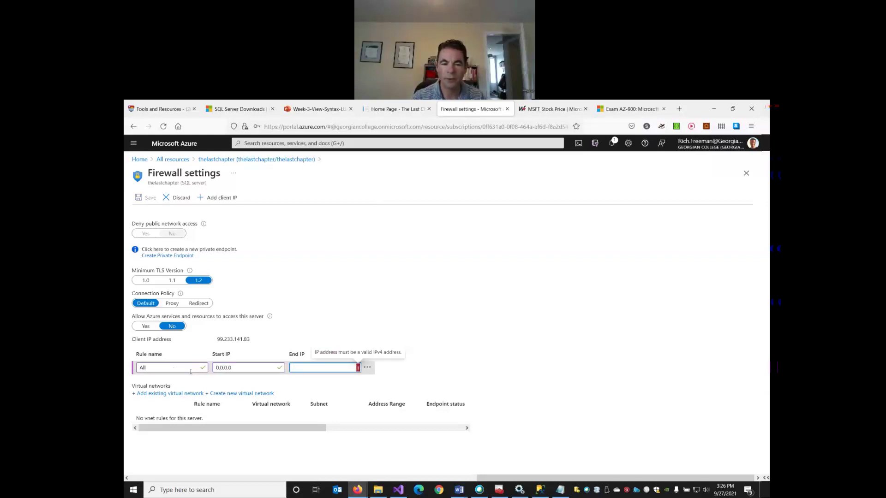
text(255.2)
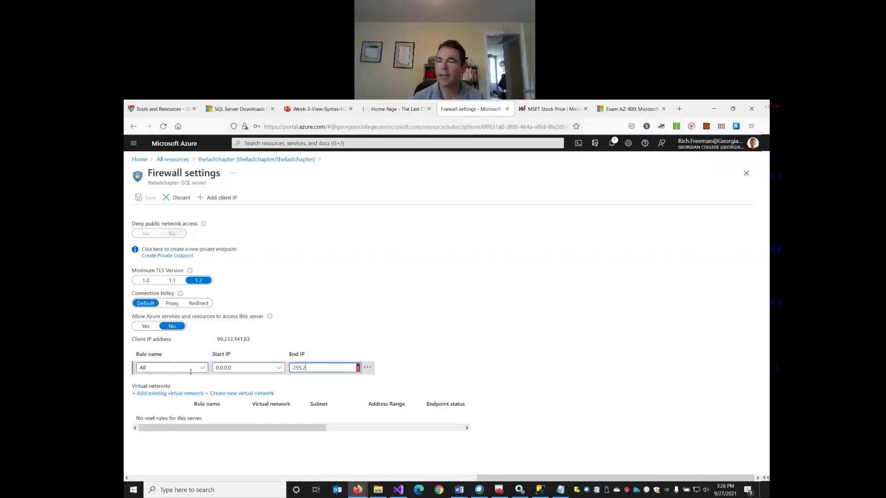
text(55.255.255)
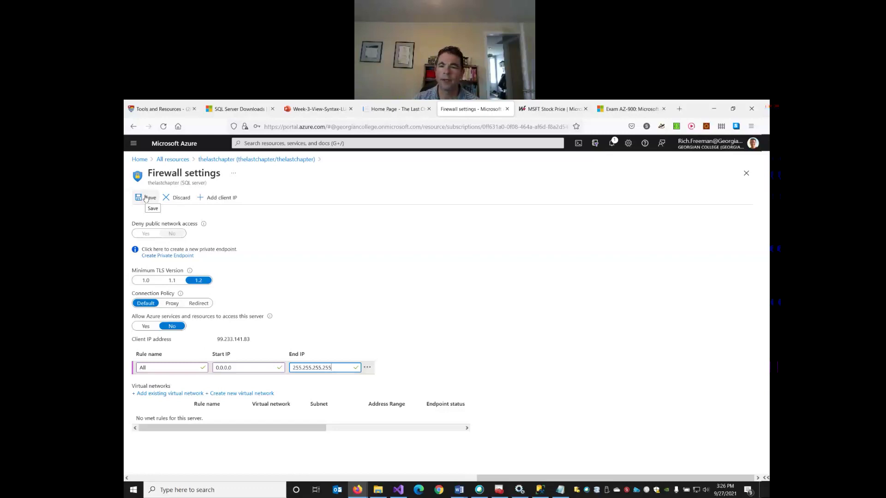
click(145, 198)
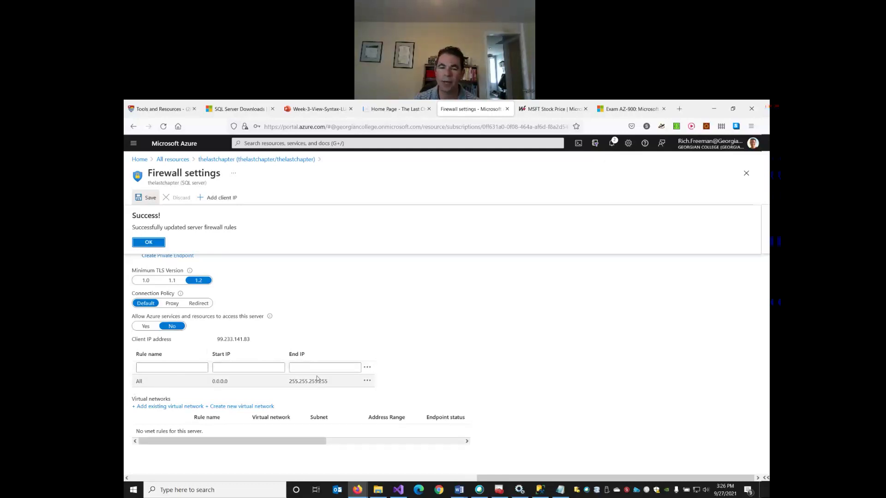
click(368, 381)
click(489, 257)
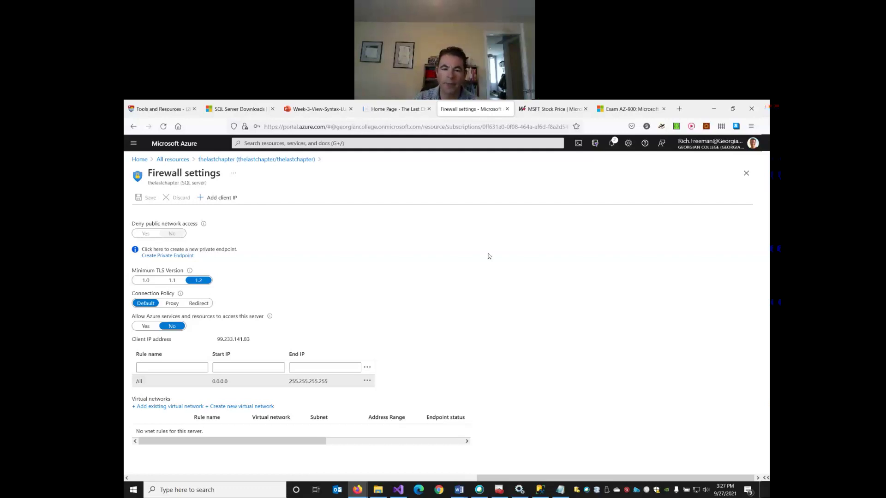
Test the thelastchapter.database.windows.net connection successfully and save the registration.
click(539, 492)
click(397, 410)
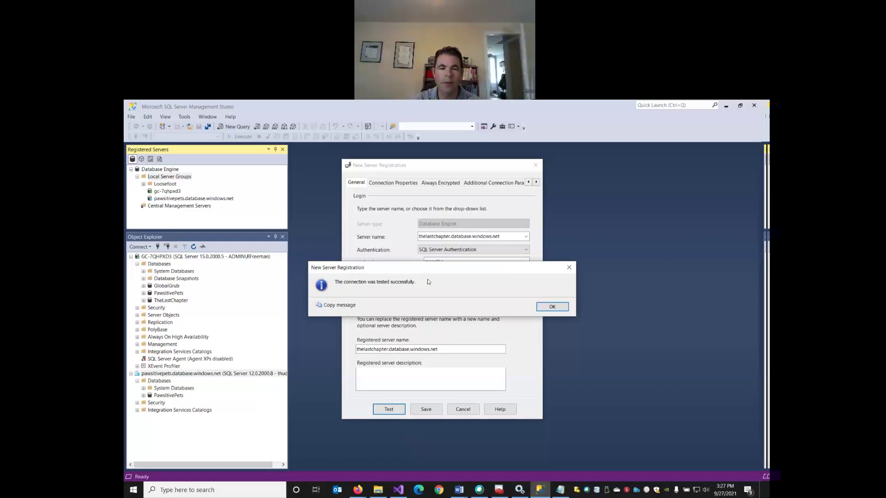
click(551, 308)
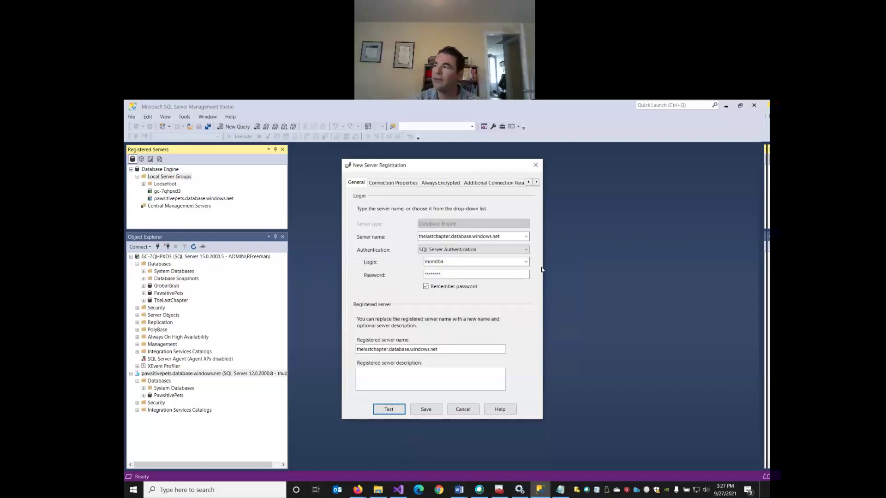
click(427, 410)
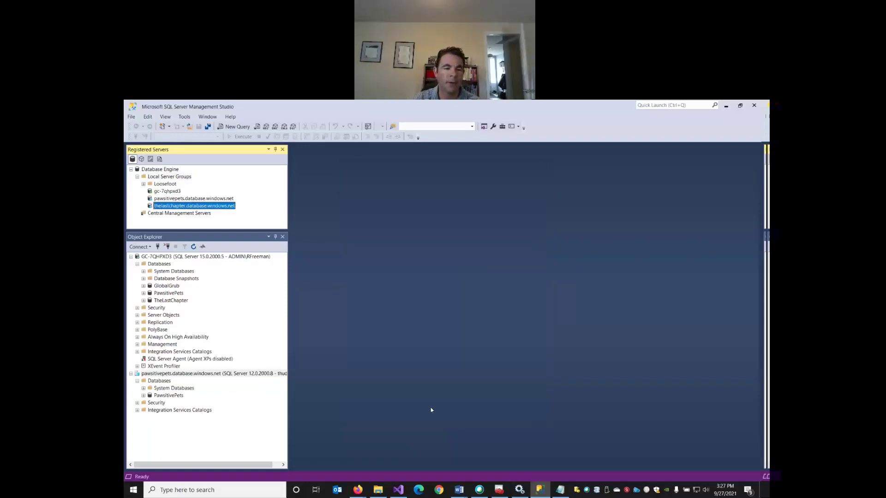
Connect to the thelastchapter server and expand Databases > thelastchapter to show its folders.
click(131, 374)
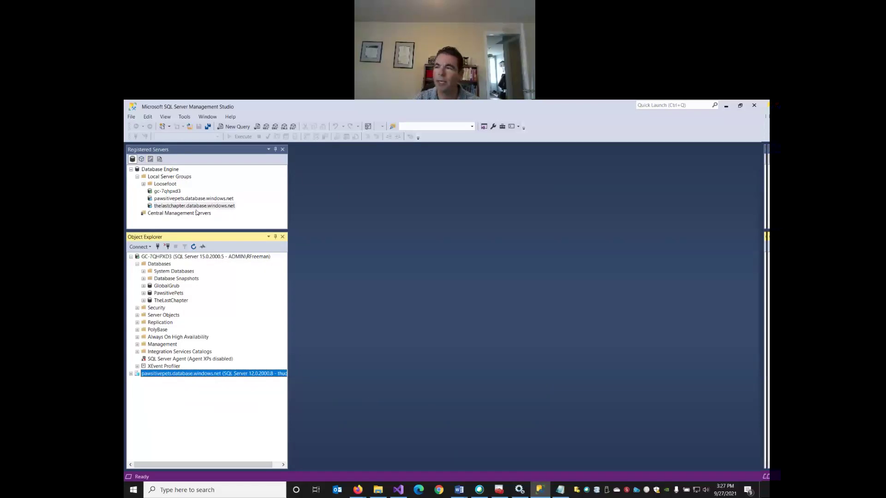
double_click(202, 207)
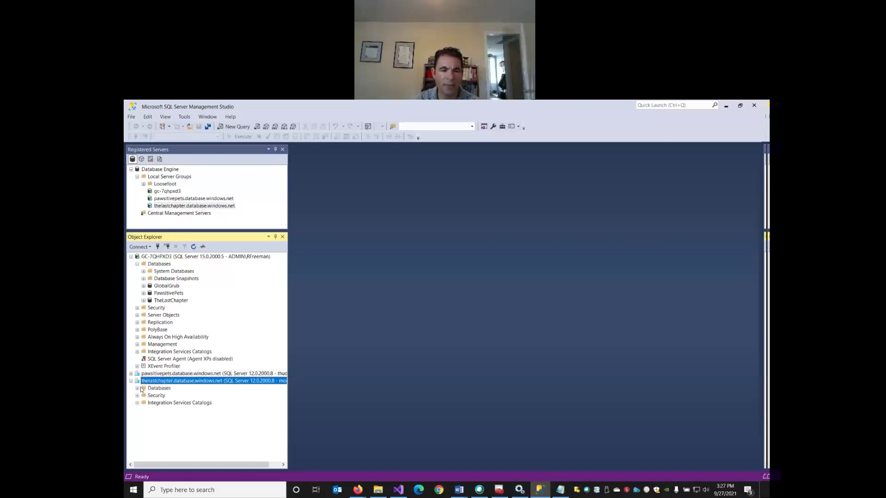
click(137, 389)
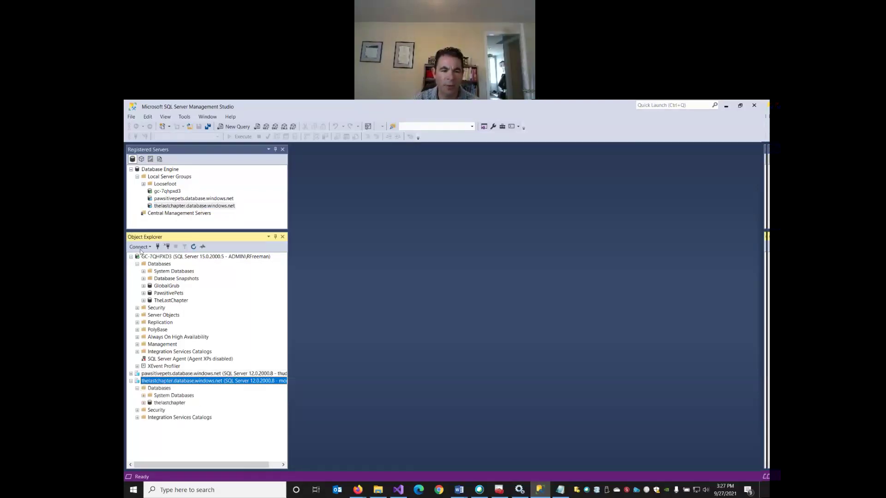
click(143, 404)
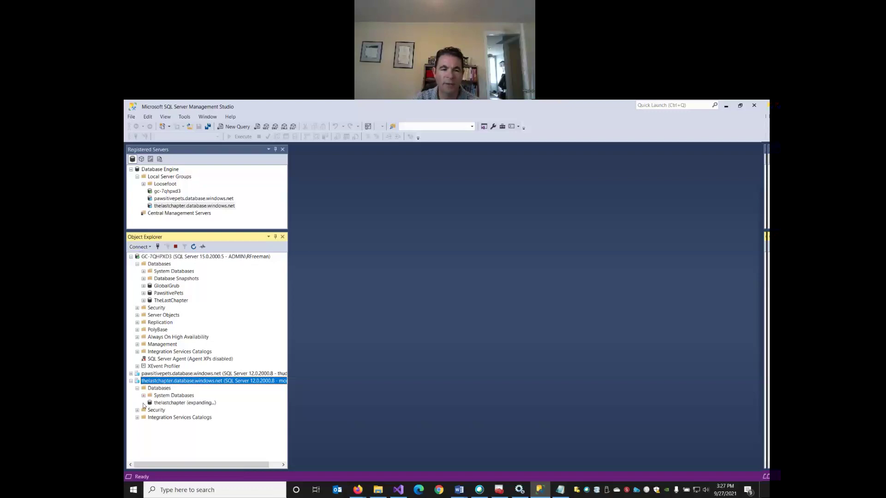
scroll(198, 384, down, 2)
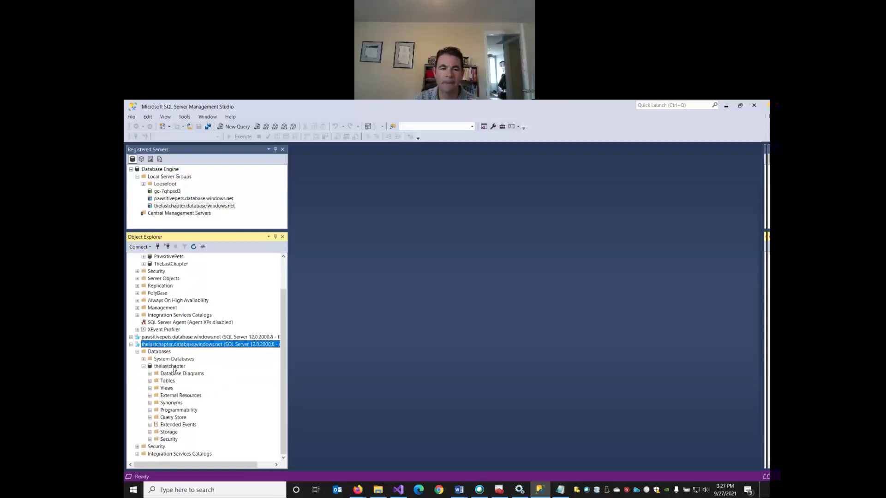
scroll(222, 333, up, 2)
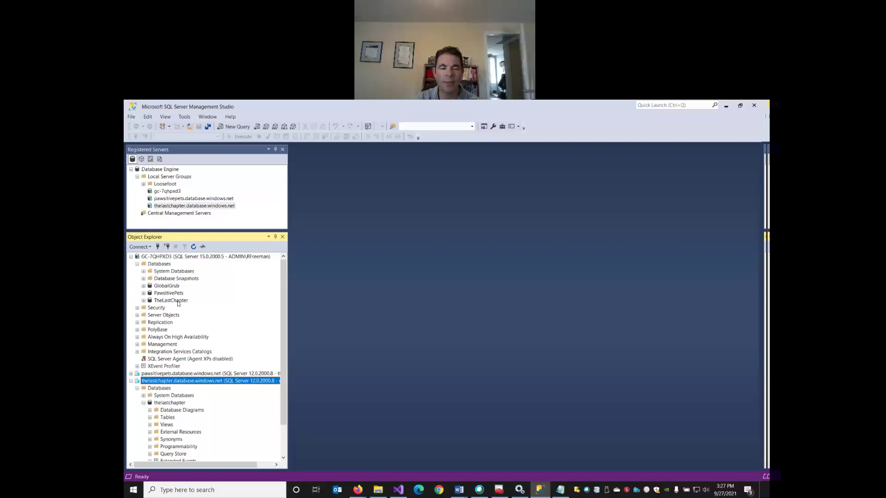
click(176, 403)
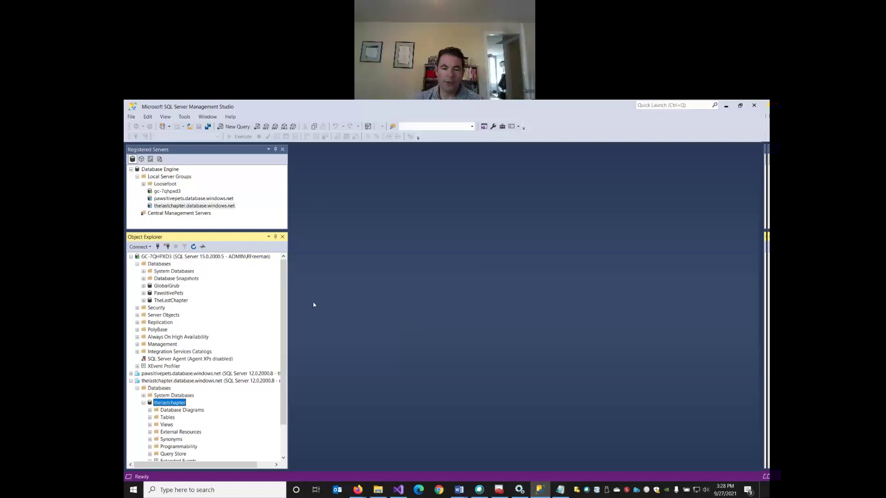
Open Week 3: Views from Tools and Resources and read its instructions and checklist.
mouse_move(359, 490)
click(329, 434)
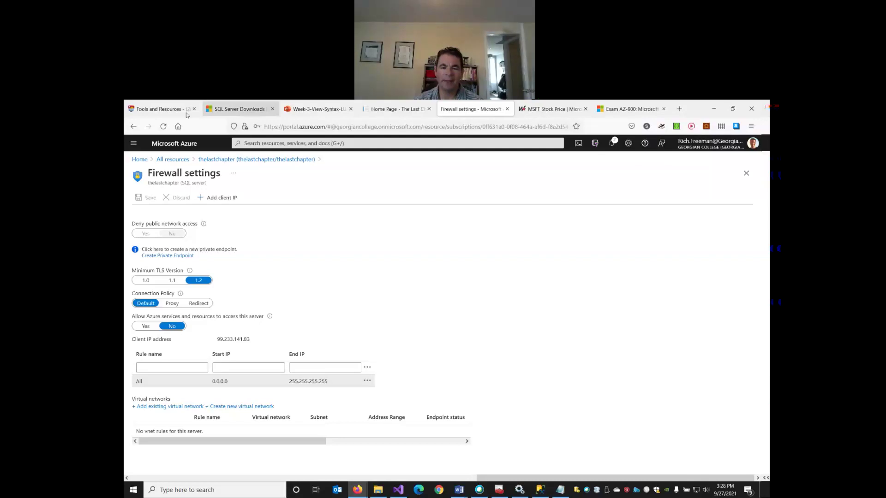
click(159, 109)
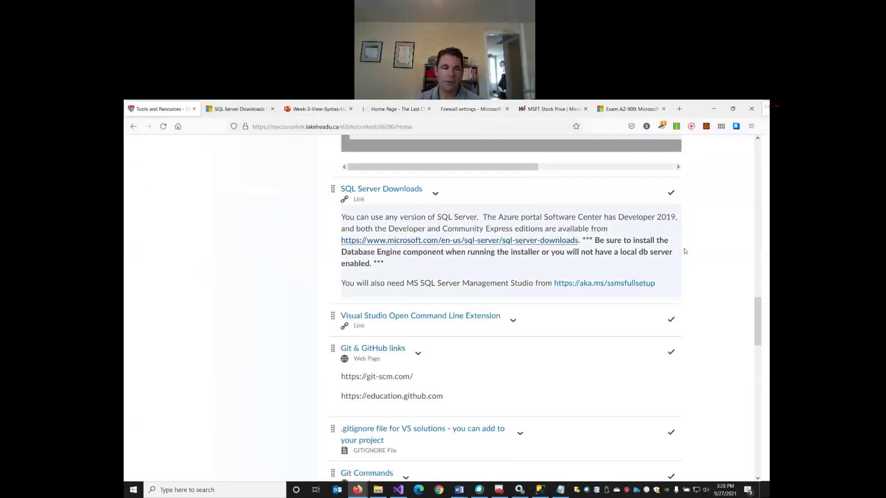
scroll(685, 251, down, 3)
scroll(613, 253, up, 15)
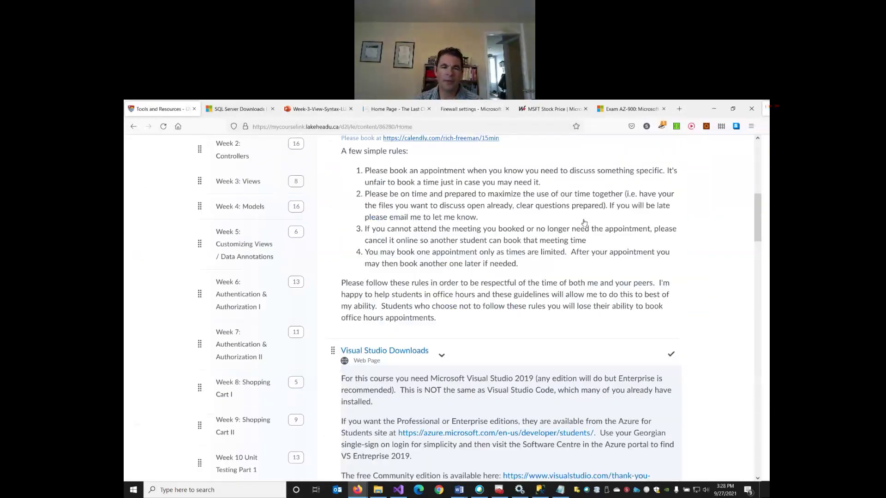
click(245, 186)
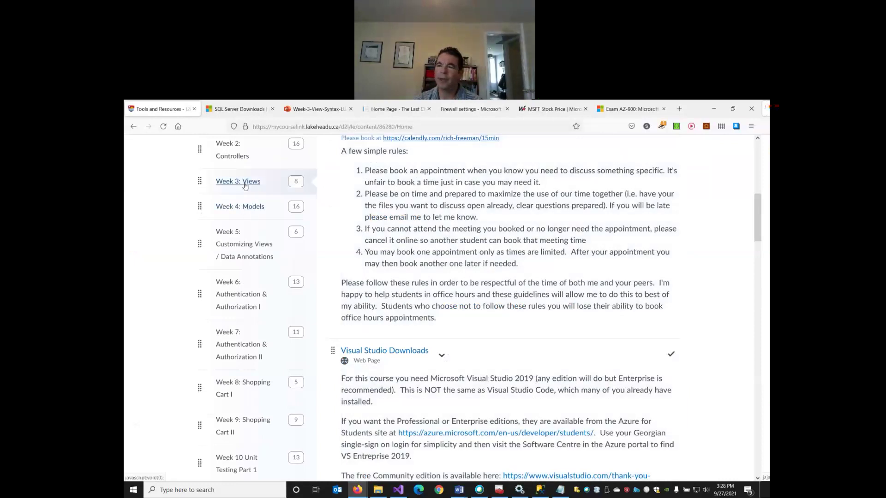
scroll(540, 231, down, 2)
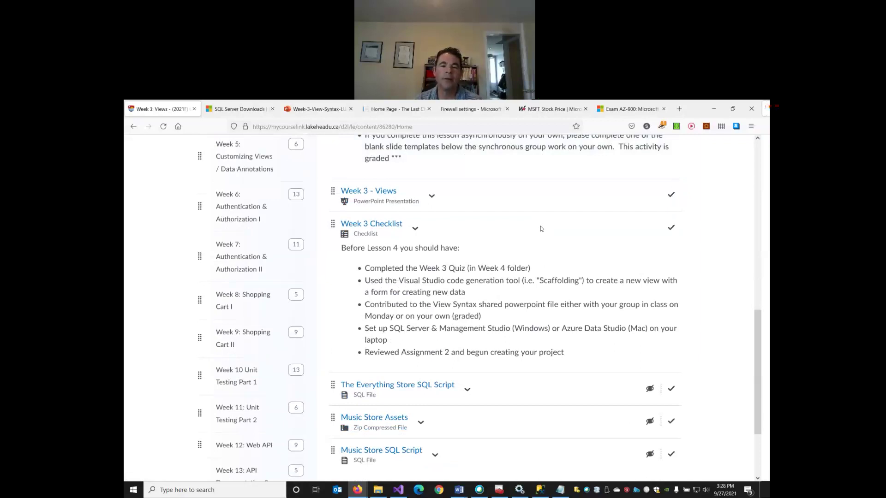
scroll(541, 229, down, 1)
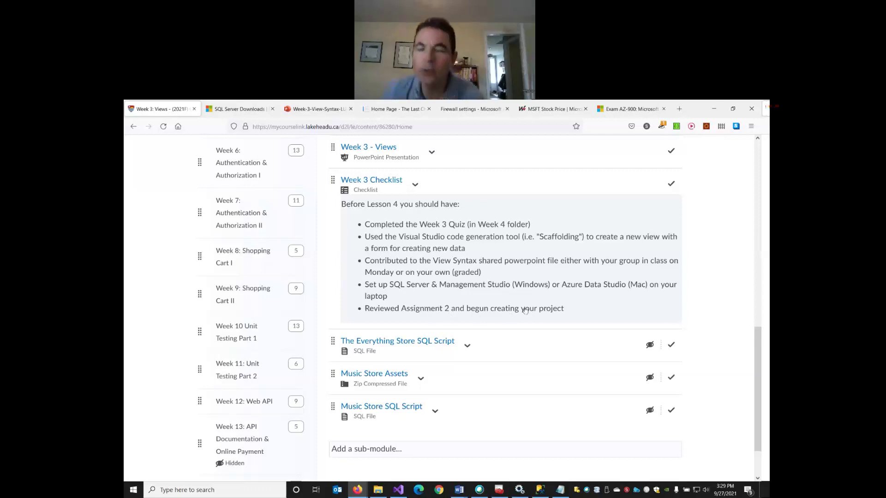
scroll(525, 310, up, 6)
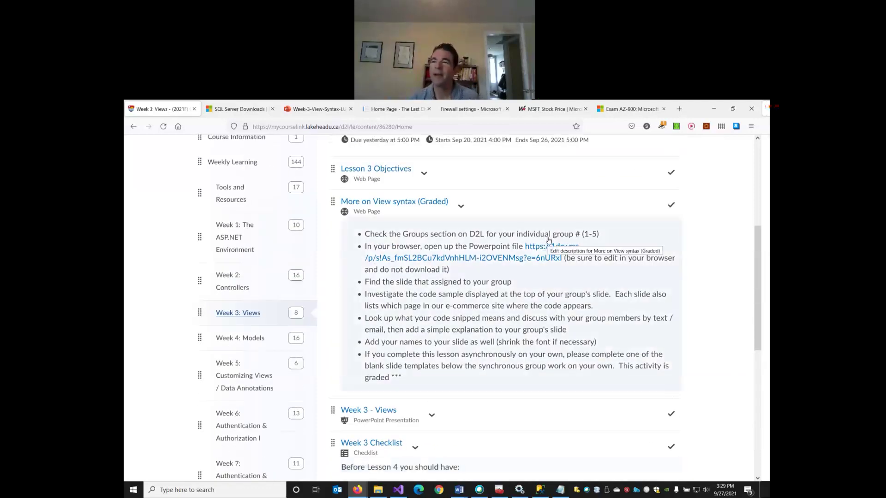